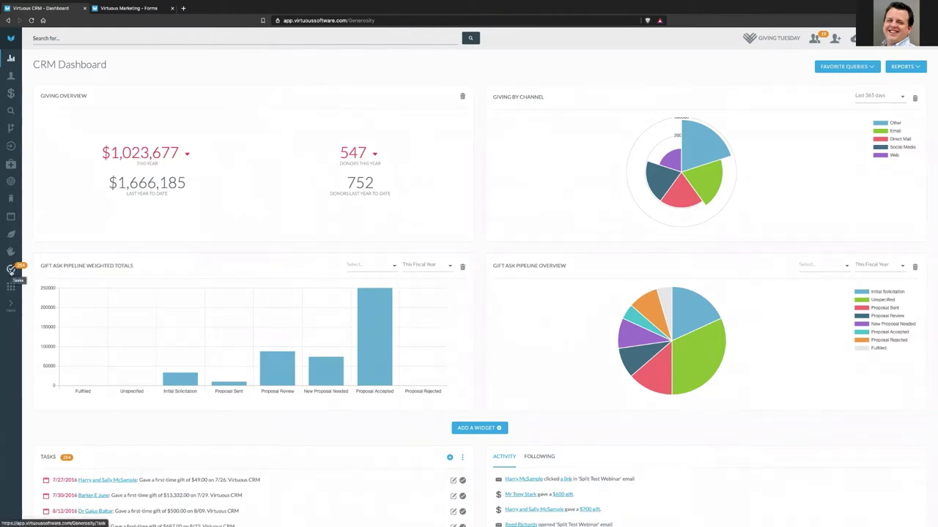
Step: Look over the task list on the CRM dashboard and open the full Tasks page
{"action": "scroll", "coordinate": [324, 402], "scroll_direction": "down", "scroll_amount": 5}
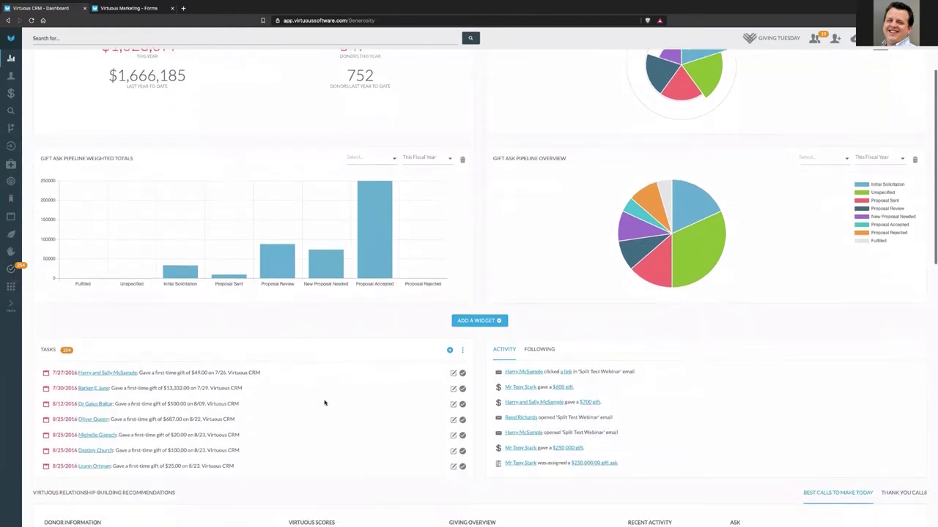
{"action": "scroll", "coordinate": [293, 381], "scroll_direction": "up", "scroll_amount": 1}
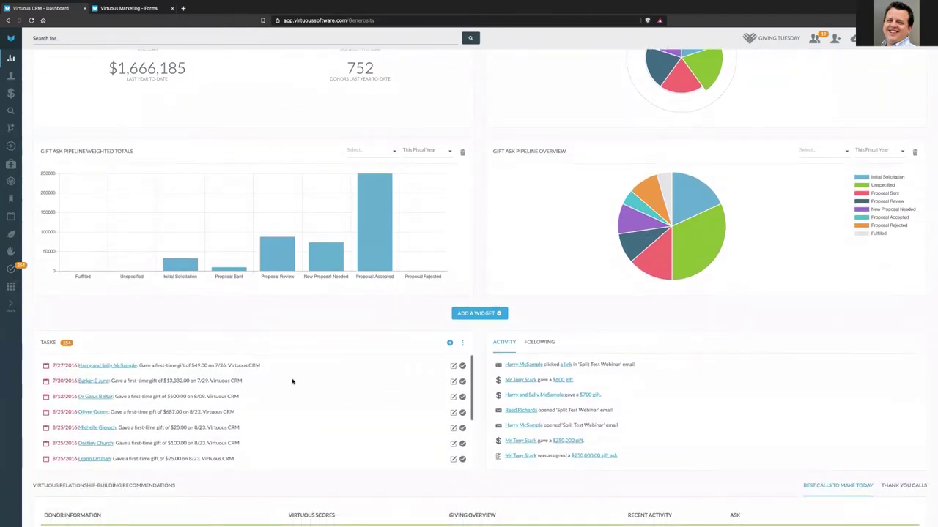
{"action": "scroll", "coordinate": [265, 324], "scroll_direction": "up", "scroll_amount": 3}
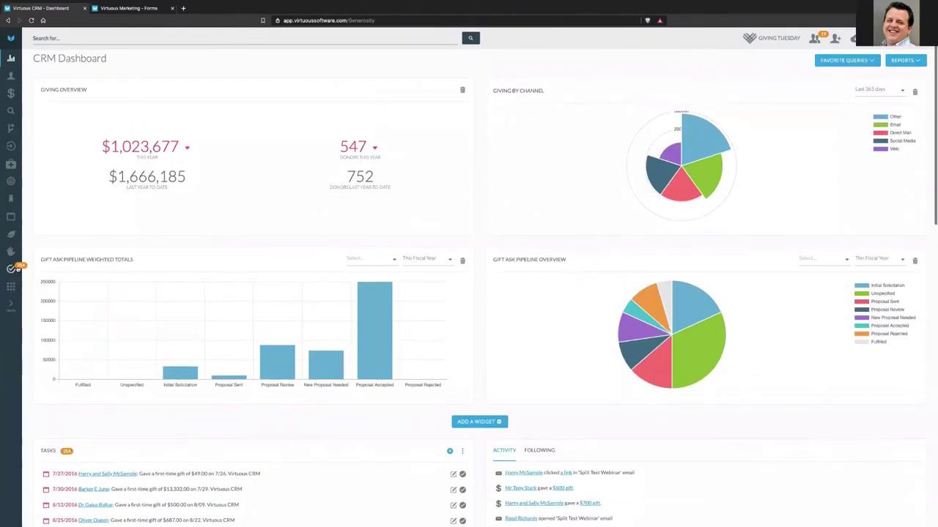
{"action": "left_click", "coordinate": [11, 270]}
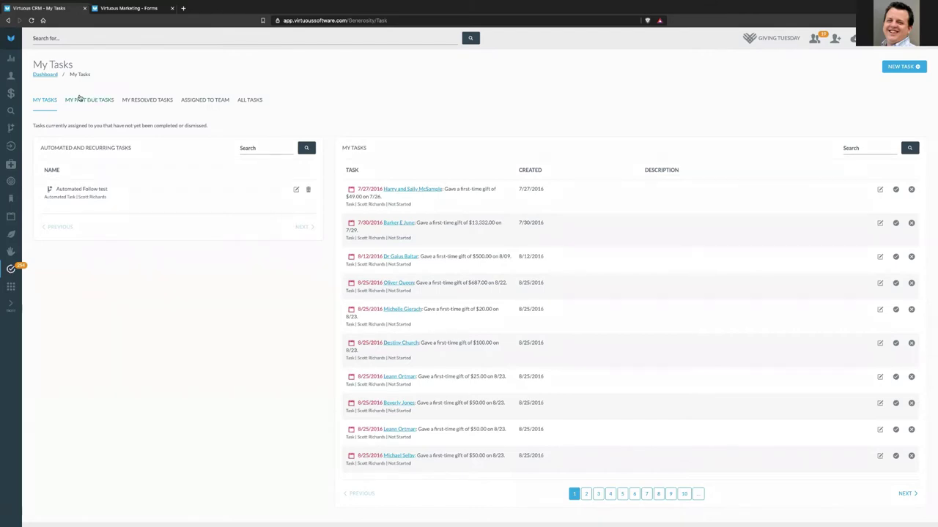
Step: Review the resolved, past-due and team-assigned task lists, examining the resolution date of the first completed team task
{"action": "left_click", "coordinate": [143, 101]}
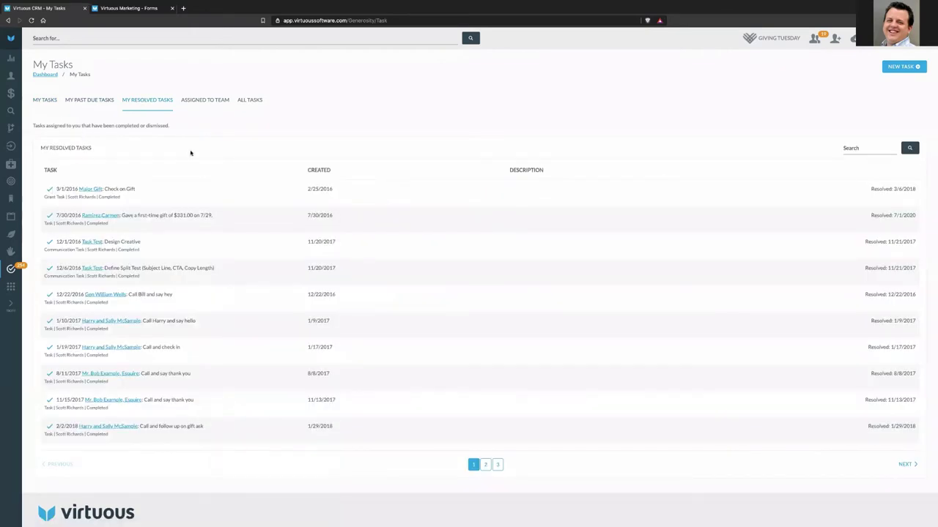
{"action": "left_click", "coordinate": [95, 102]}
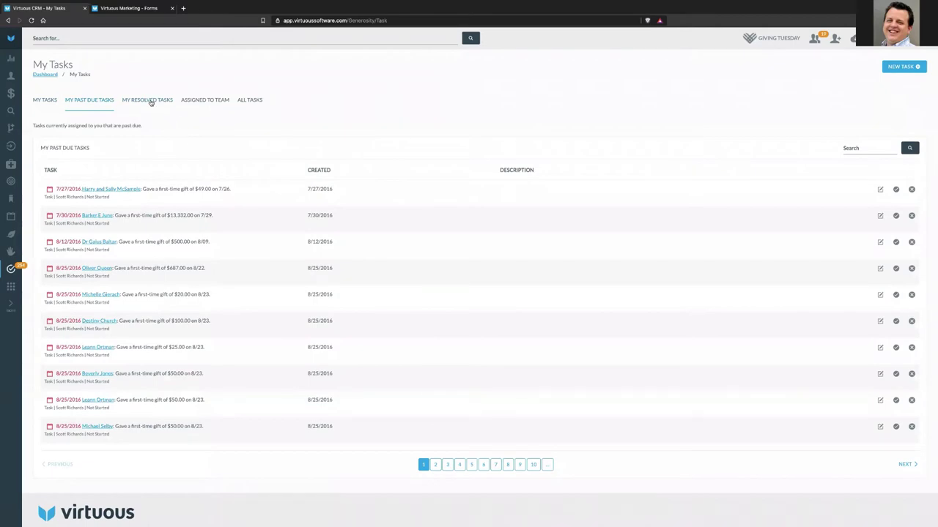
{"action": "left_click", "coordinate": [150, 102]}
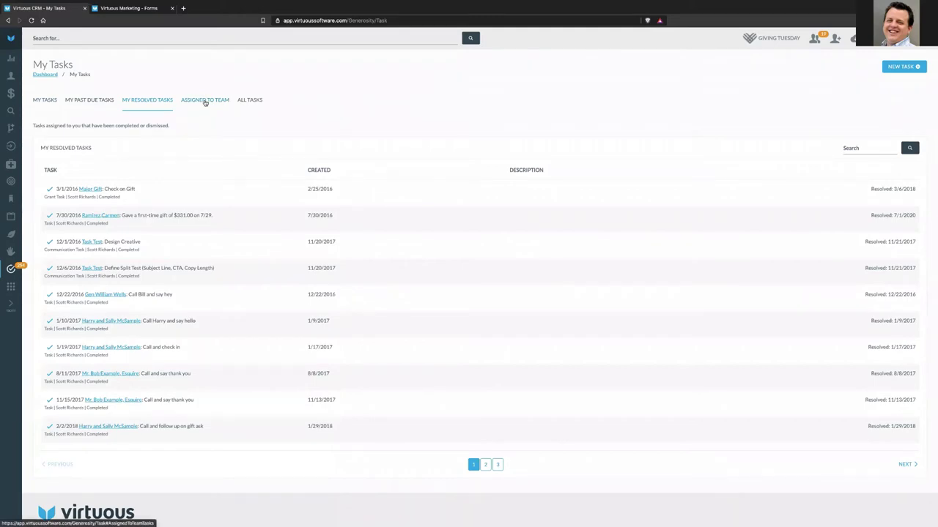
{"action": "left_click", "coordinate": [205, 100]}
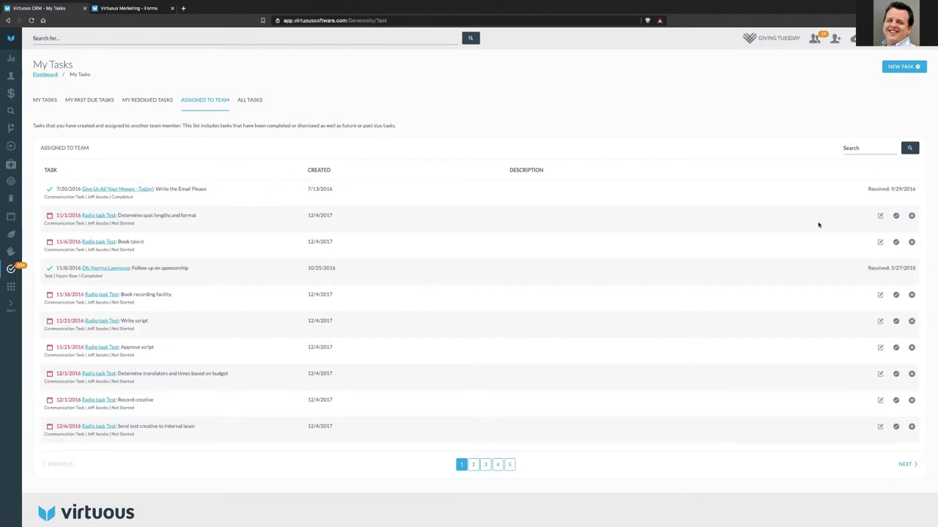
{"action": "left_click_drag", "start_coordinate": [868, 189], "coordinate": [914, 189]}
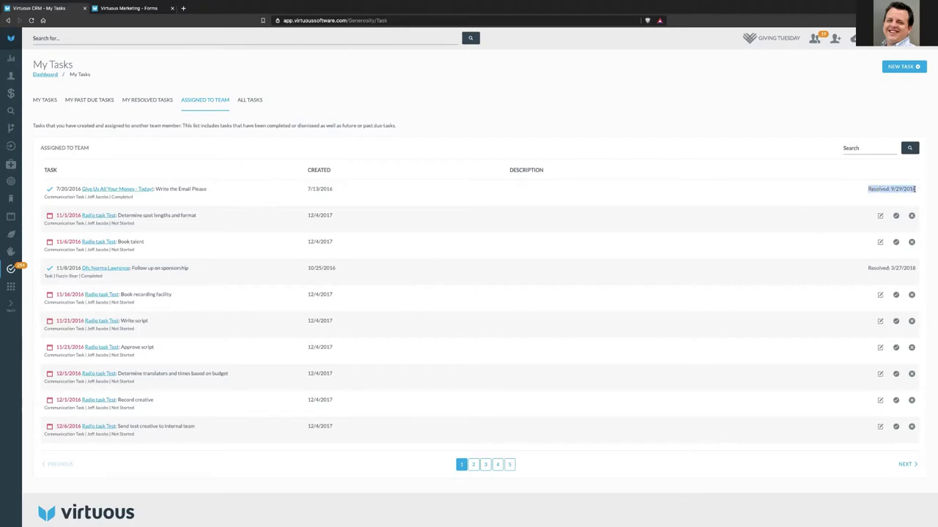
{"action": "left_click", "coordinate": [629, 227]}
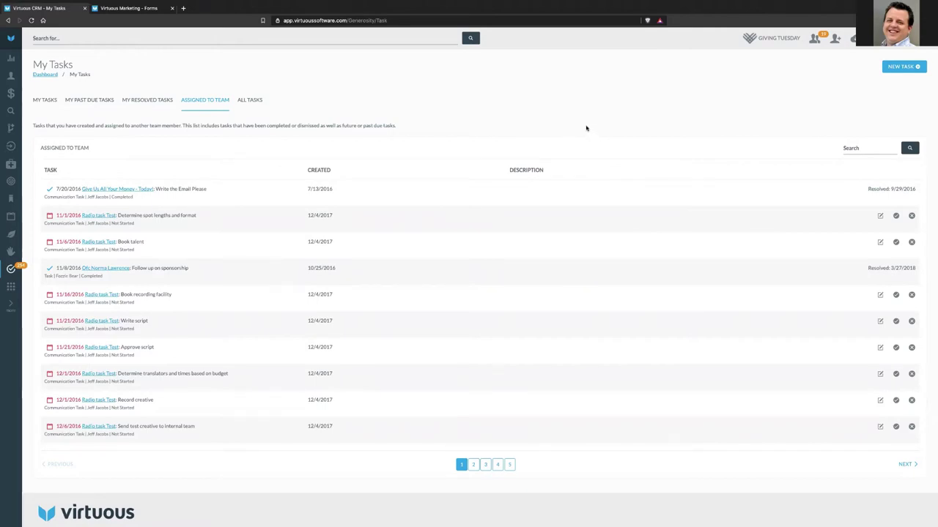
Step: In the list of all tasks, apply a filter where Created By is the presenter's own user name
{"action": "left_click", "coordinate": [250, 102]}
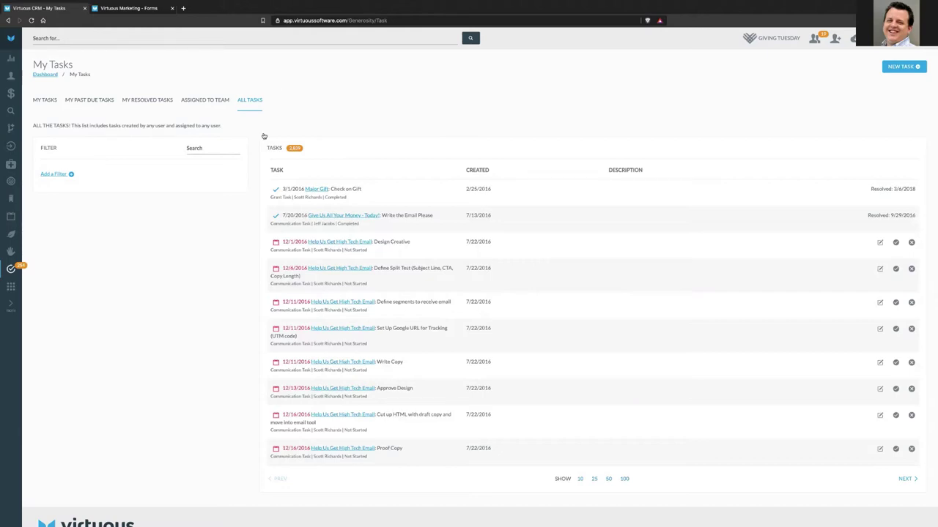
{"action": "left_click", "coordinate": [58, 176]}
{"action": "left_click", "coordinate": [63, 177]}
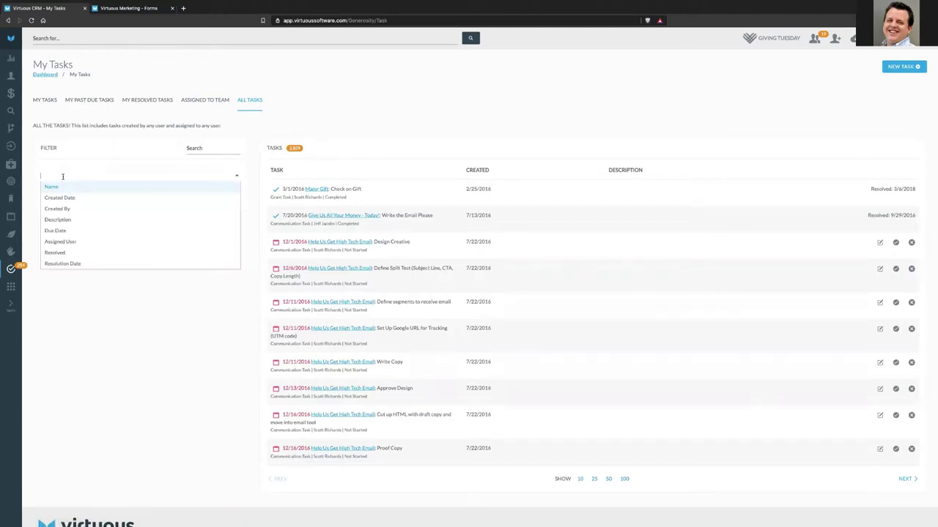
{"action": "left_click", "coordinate": [66, 210]}
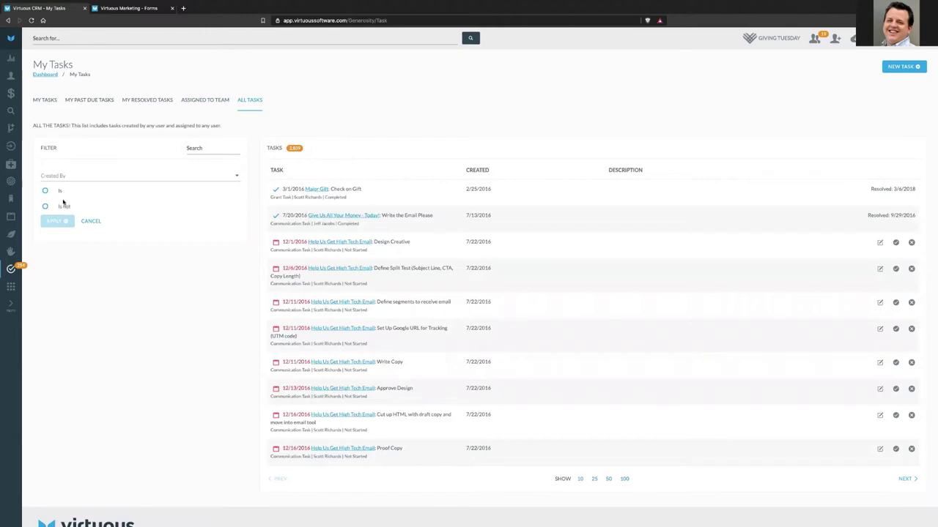
{"action": "left_click", "coordinate": [59, 193]}
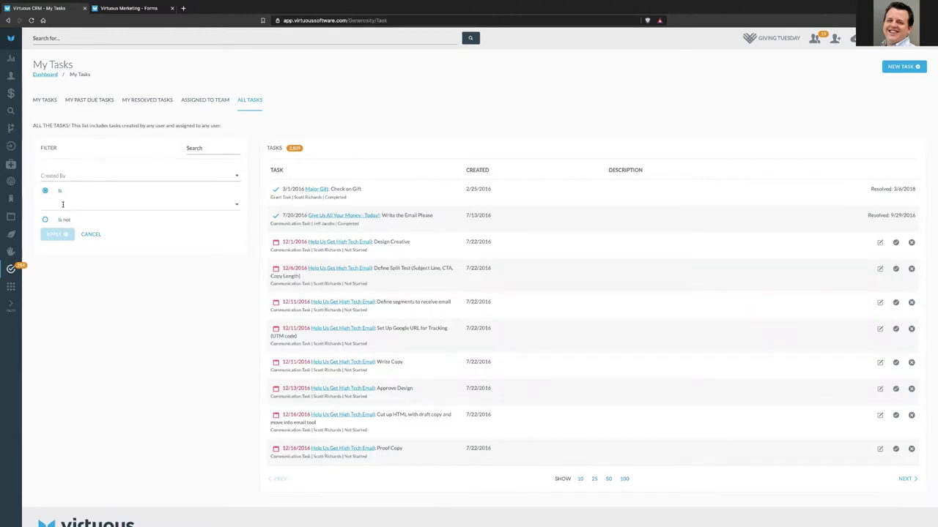
{"action": "type", "text": "scott"}
{"action": "left_click", "coordinate": [69, 216]}
{"action": "left_click", "coordinate": [70, 235]}
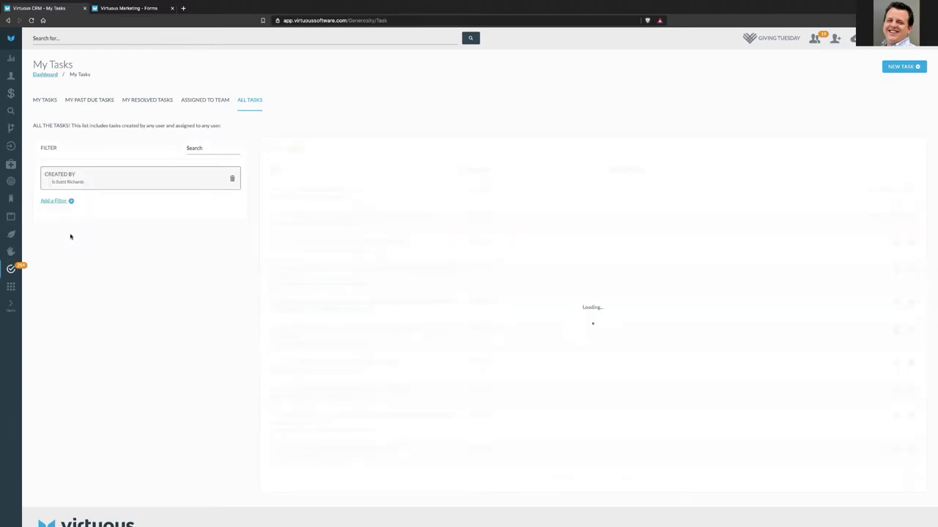
Step: Apply a second task filter where Assigned User is the chosen team member
{"action": "left_click", "coordinate": [56, 202]}
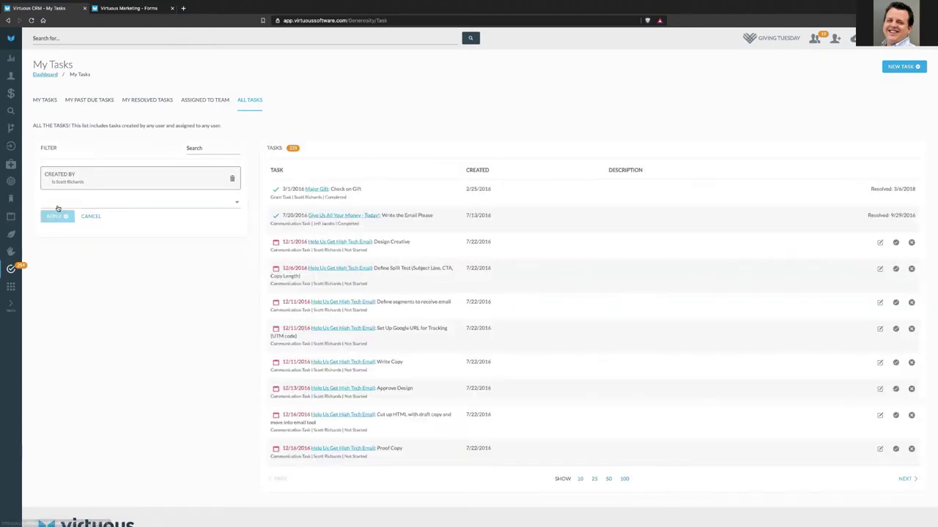
{"action": "left_click", "coordinate": [62, 203]}
{"action": "left_click", "coordinate": [65, 268]}
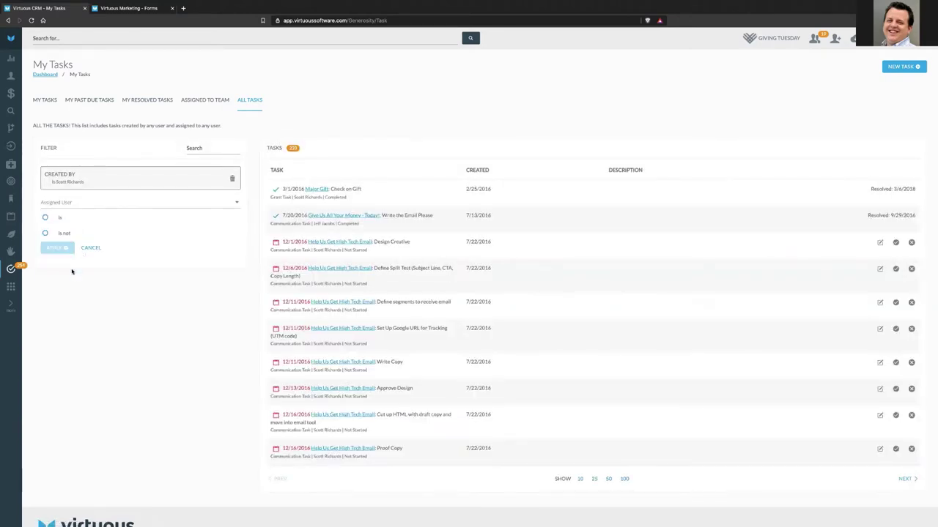
{"action": "left_click", "coordinate": [58, 218]}
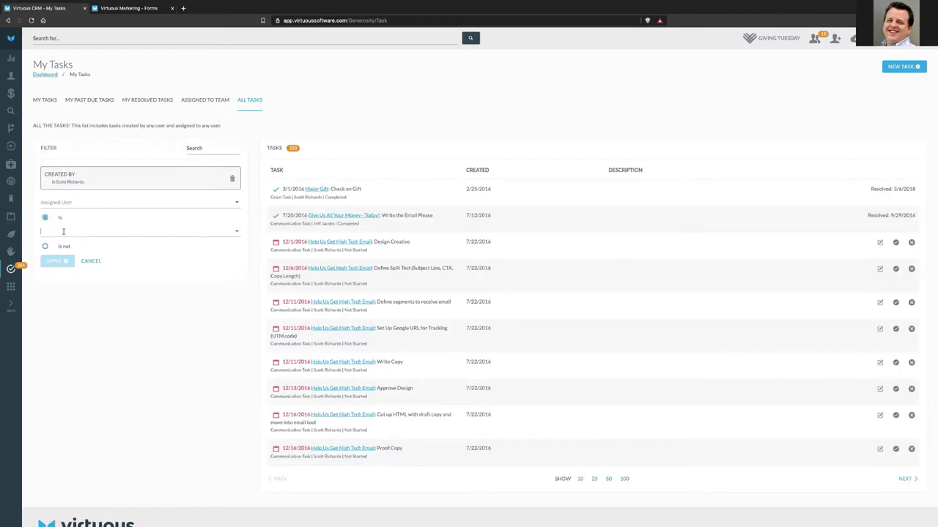
{"action": "type", "text": "fozzie"}
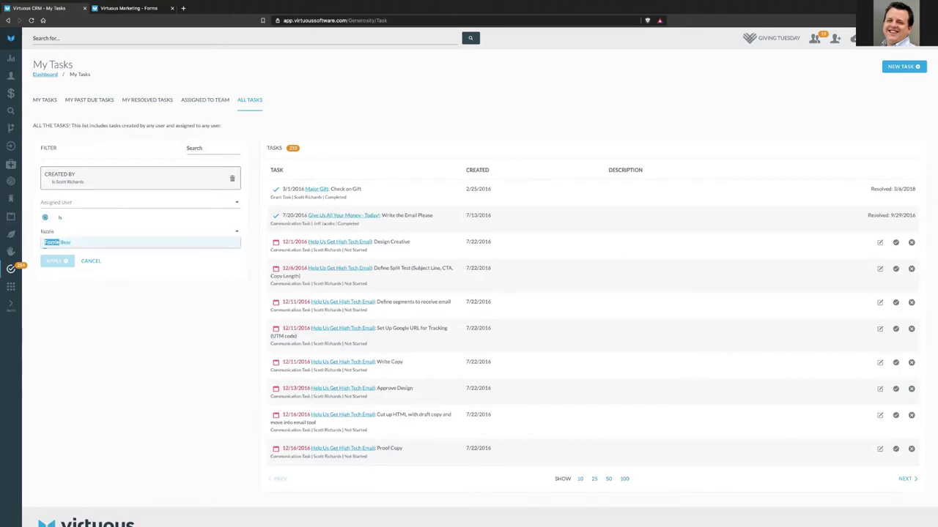
{"action": "left_click", "coordinate": [68, 244]}
{"action": "left_click", "coordinate": [59, 261]}
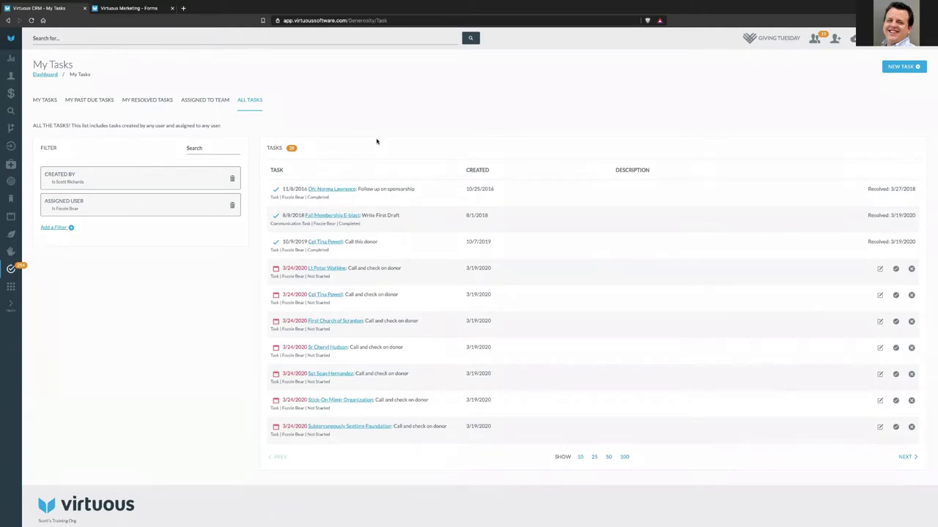
Step: Examine the fields available for a further task filter and reopen the list of tasks assigned to the team
{"action": "left_click", "coordinate": [60, 228]}
{"action": "left_click", "coordinate": [63, 233]}
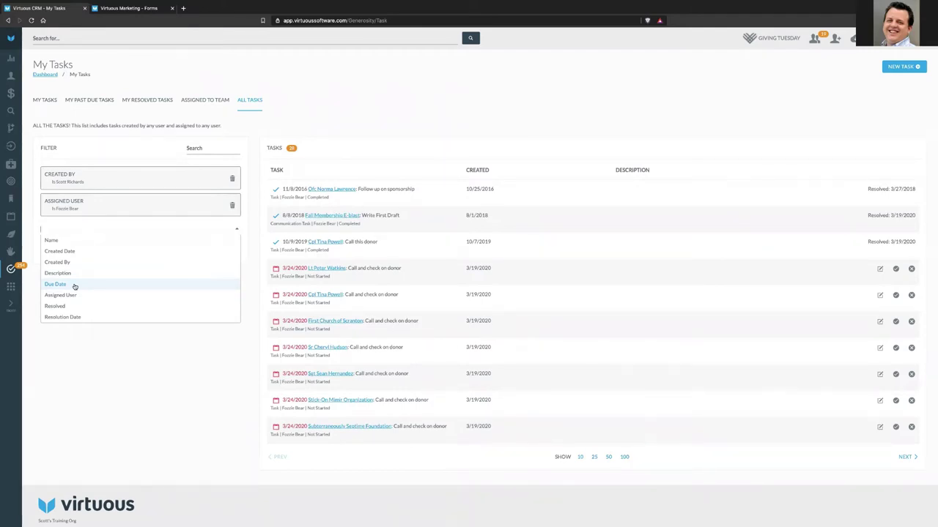
{"action": "left_click", "coordinate": [130, 371]}
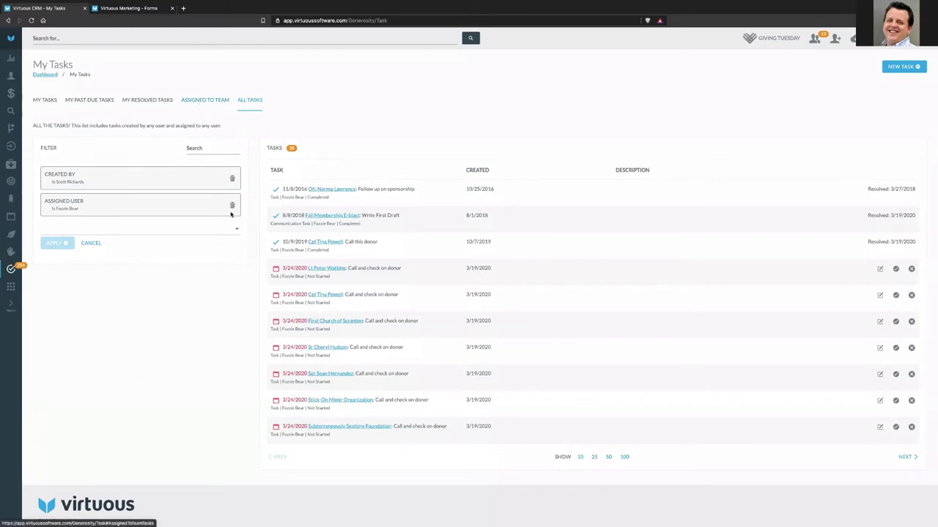
{"action": "left_click", "coordinate": [206, 100]}
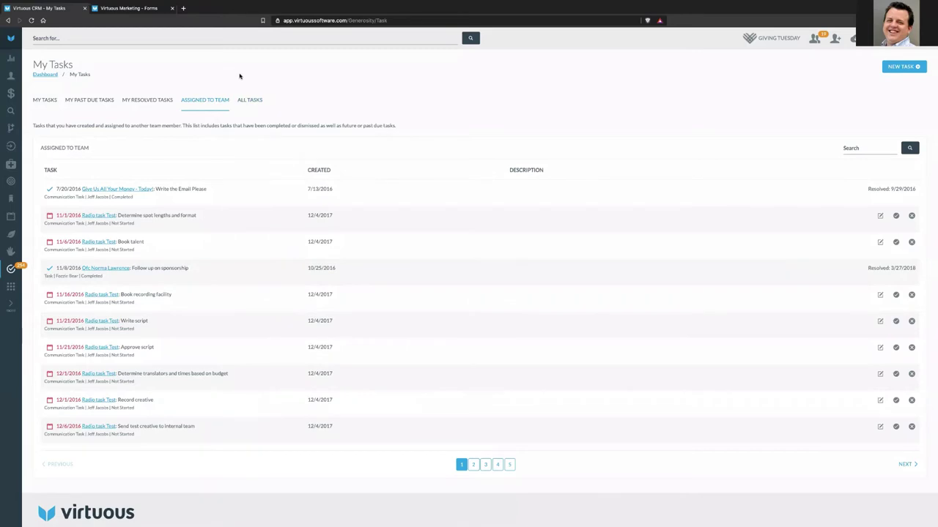
Step: Return to the CRM dashboard, glance at the marketing forms list, and view the CRM's Connectivity options
{"action": "left_click", "coordinate": [11, 58]}
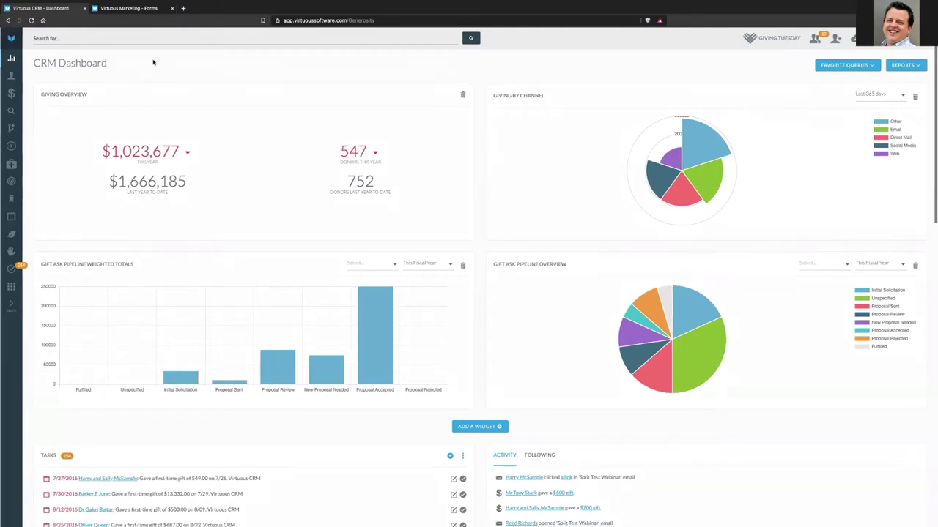
{"action": "left_click", "coordinate": [129, 7]}
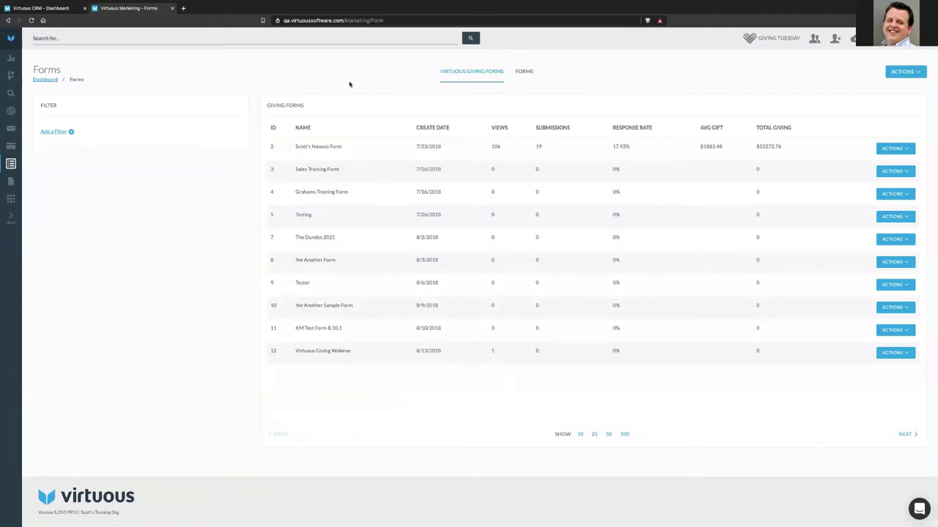
{"action": "key", "text": "ctrl+shift+Tab"}
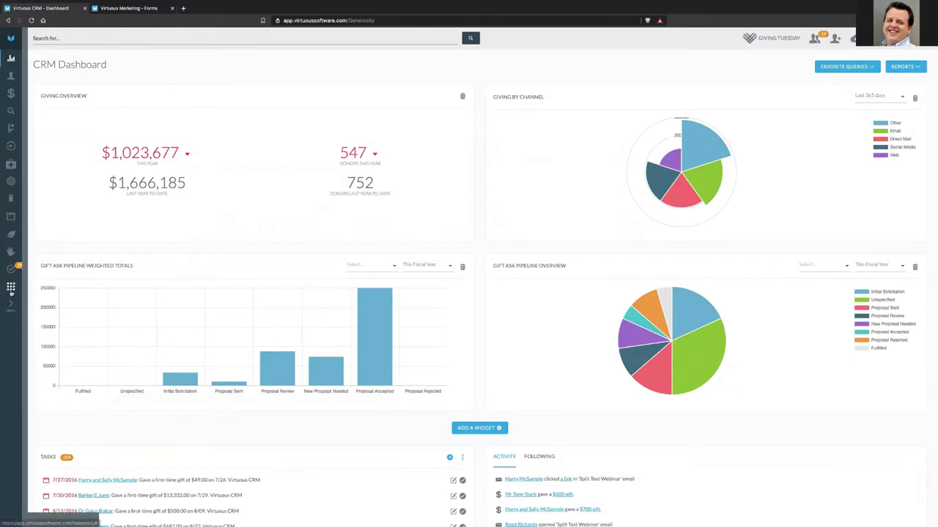
{"action": "mouse_move", "coordinate": [11, 302]}
{"action": "left_click", "coordinate": [53, 166]}
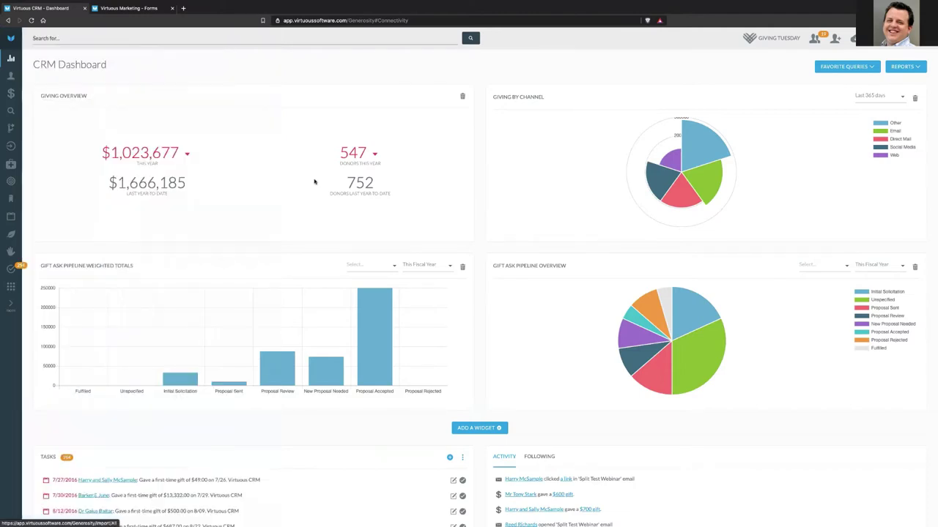
Step: Switch to Virtuous Marketing, create a giving form named "Stock Giving and More" and continue to its Build stage
{"action": "left_click", "coordinate": [129, 8]}
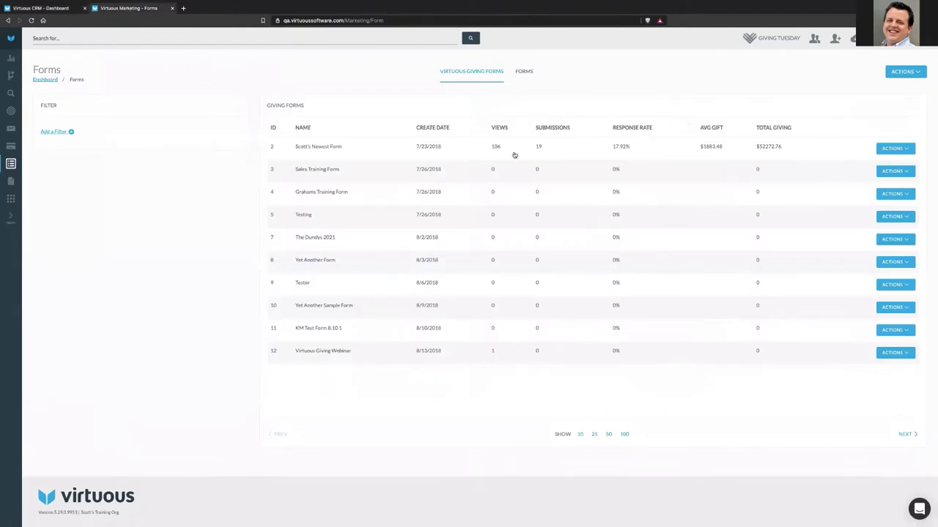
{"action": "left_click", "coordinate": [907, 72]}
{"action": "left_click", "coordinate": [892, 88]}
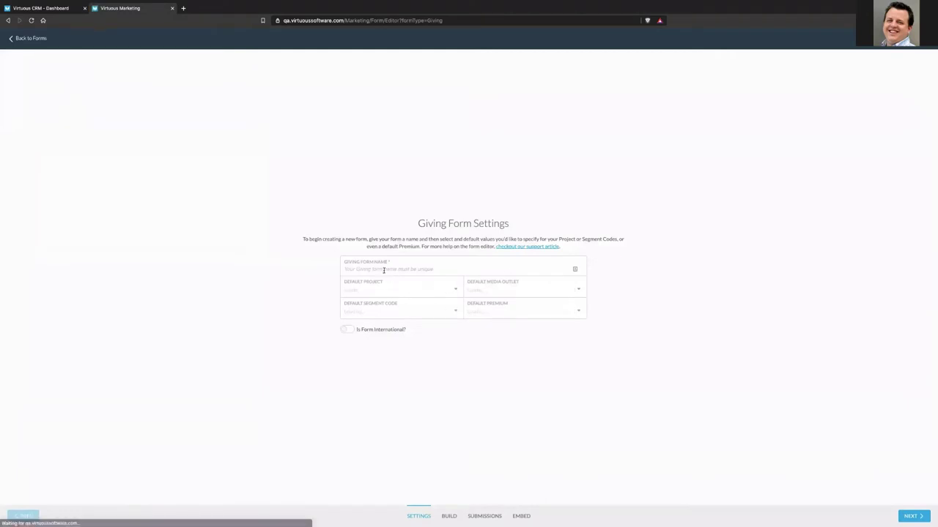
{"action": "type", "text": "S"}
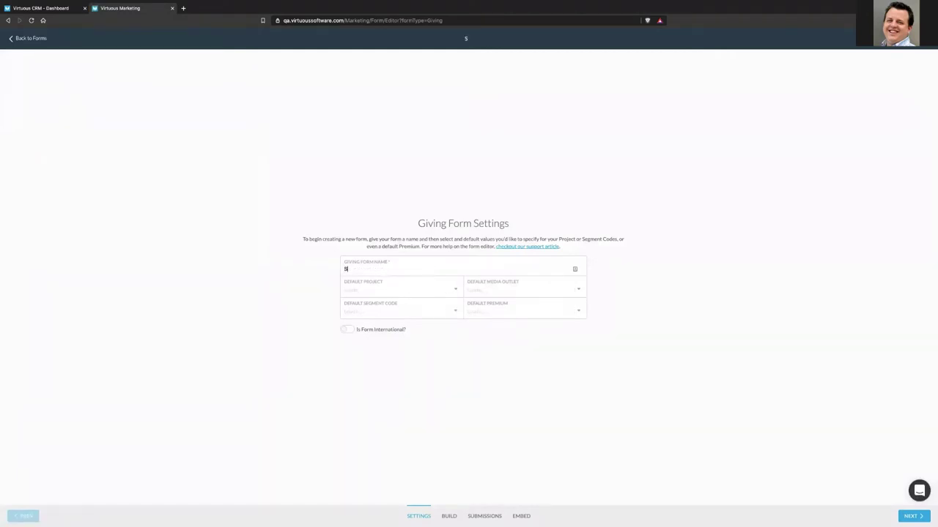
{"action": "type", "text": "tock Giving and More"}
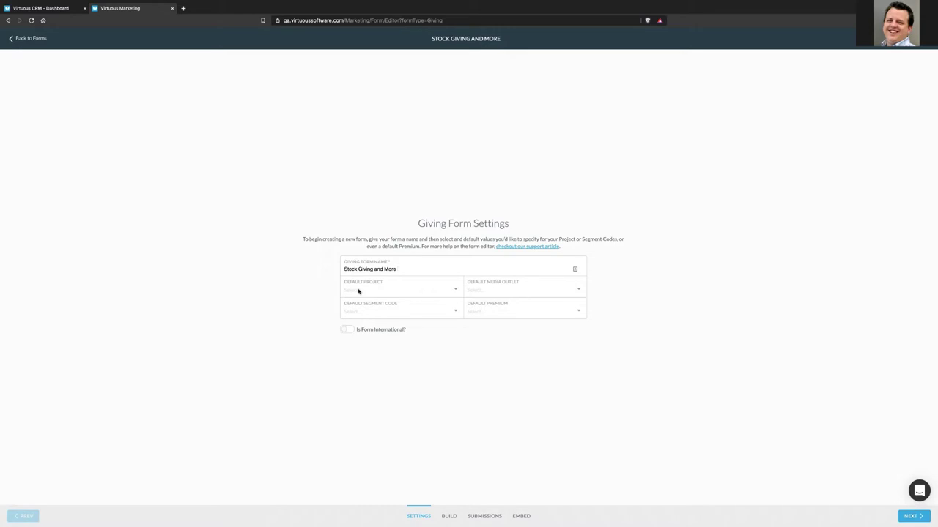
{"action": "left_click", "coordinate": [909, 516]}
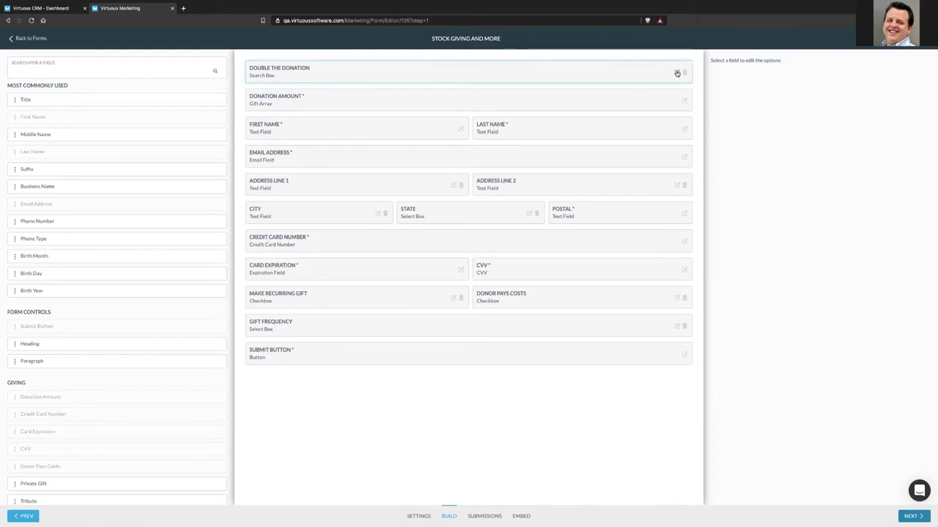
Step: Move the Double the Donation field between Gift Frequency and the Submit Button, and look through the available form fields
{"action": "left_click_drag", "start_coordinate": [649, 71], "coordinate": [649, 379]}
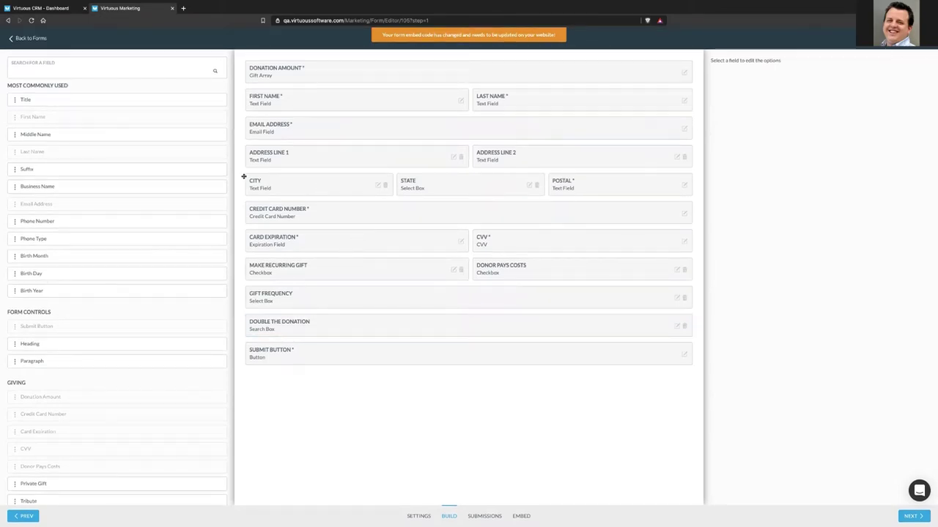
{"action": "scroll", "coordinate": [151, 280], "scroll_direction": "down", "scroll_amount": 3}
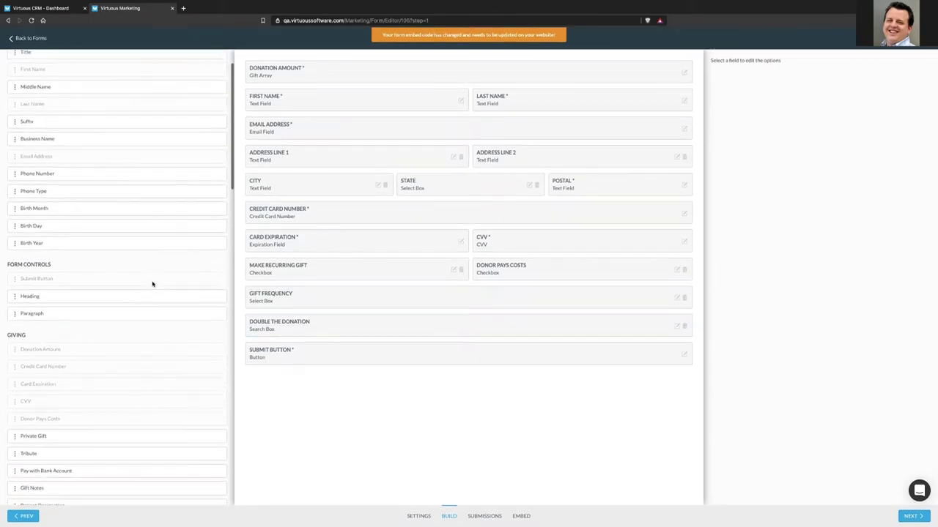
{"action": "scroll", "coordinate": [172, 271], "scroll_direction": "up", "scroll_amount": 3}
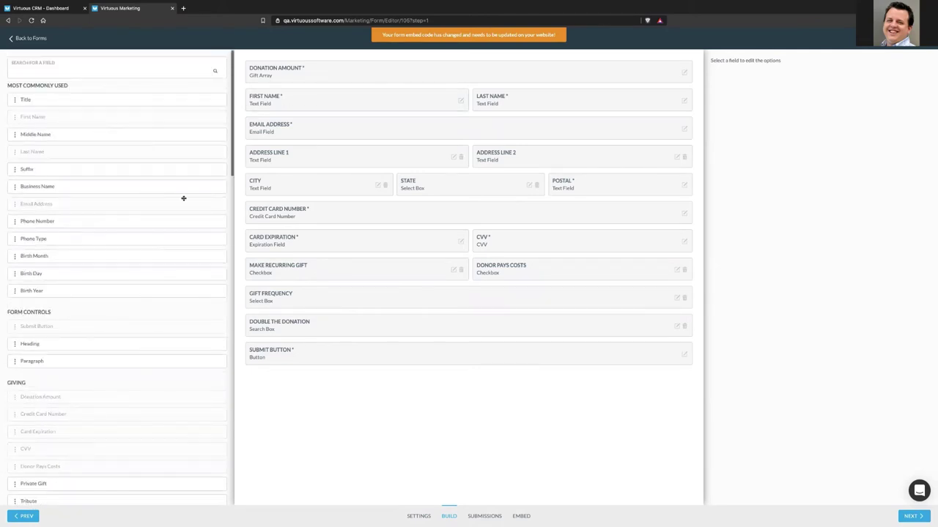
Step: Add the Overflow | Donate Stock plugin field to the form directly below Credit Card Number
{"action": "left_click", "coordinate": [39, 68]}
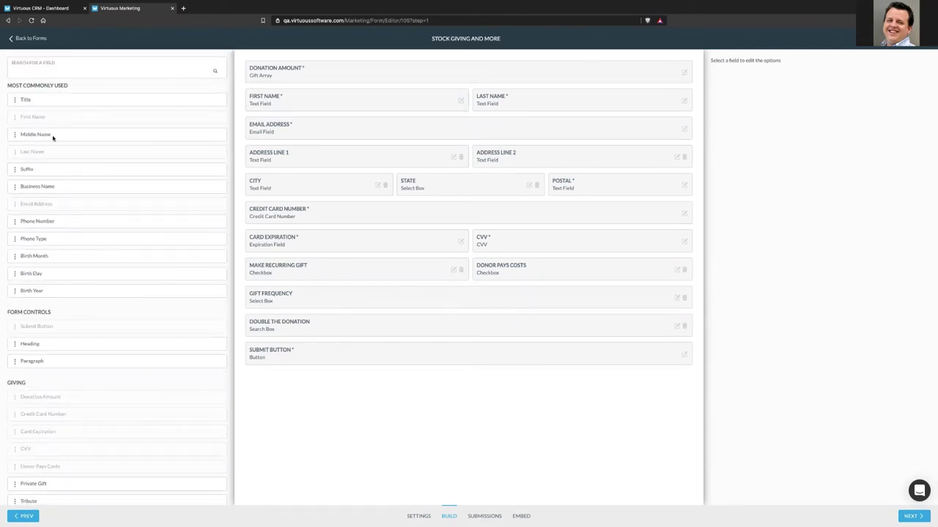
{"action": "scroll", "coordinate": [154, 232], "scroll_direction": "down", "scroll_amount": 8}
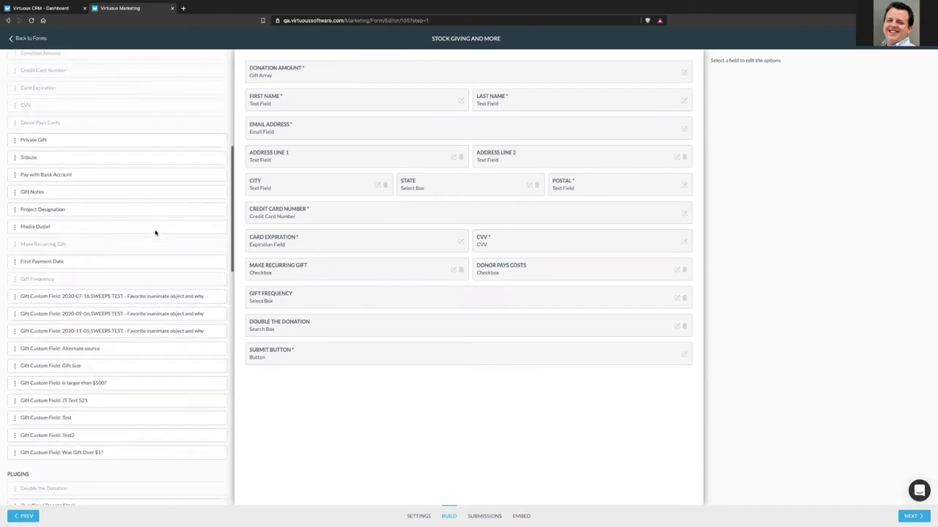
{"action": "scroll", "coordinate": [154, 233], "scroll_direction": "down", "scroll_amount": 5}
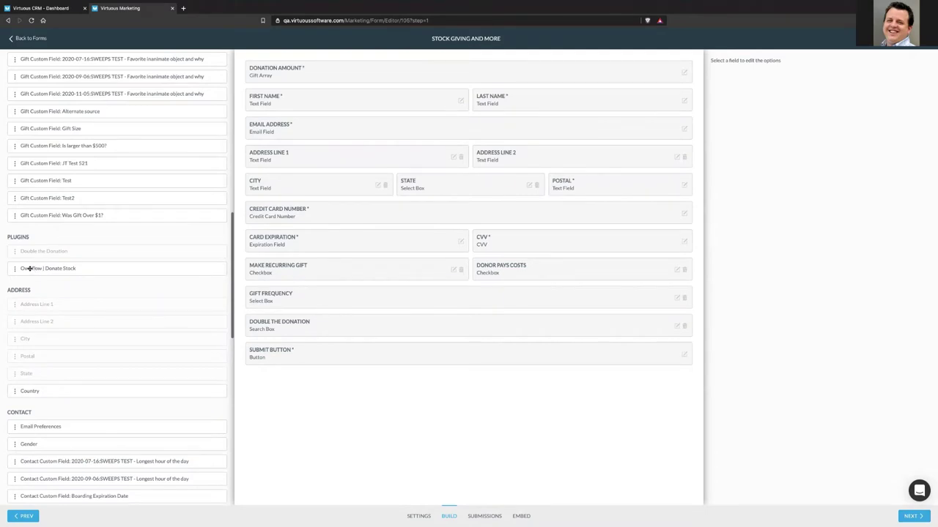
{"action": "left_click_drag", "start_coordinate": [29, 268], "coordinate": [330, 249]}
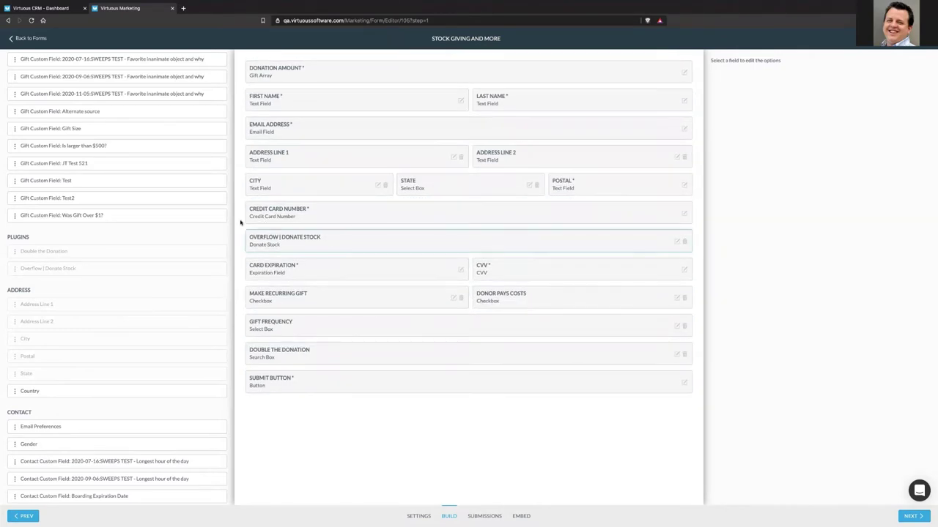
Step: Add the Pay with Bank Account field between Credit Card Number and Overflow | Donate Stock
{"action": "scroll", "coordinate": [110, 252], "scroll_direction": "up", "scroll_amount": 15}
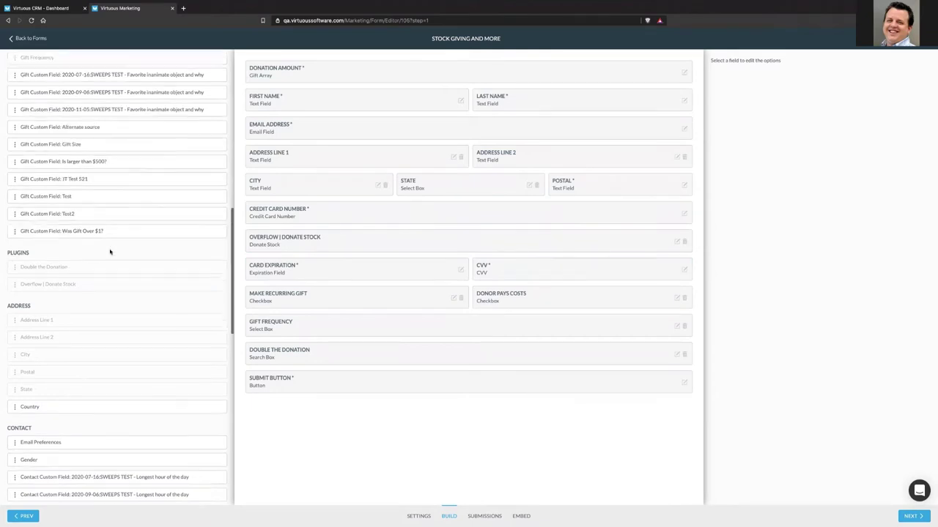
{"action": "scroll", "coordinate": [110, 252], "scroll_direction": "up", "scroll_amount": 1}
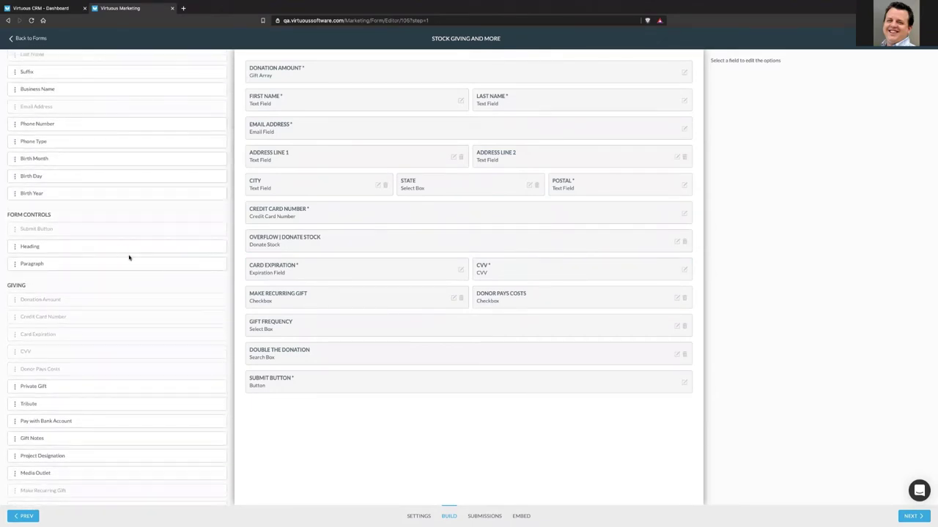
{"action": "scroll", "coordinate": [110, 322], "scroll_direction": "down", "scroll_amount": 2}
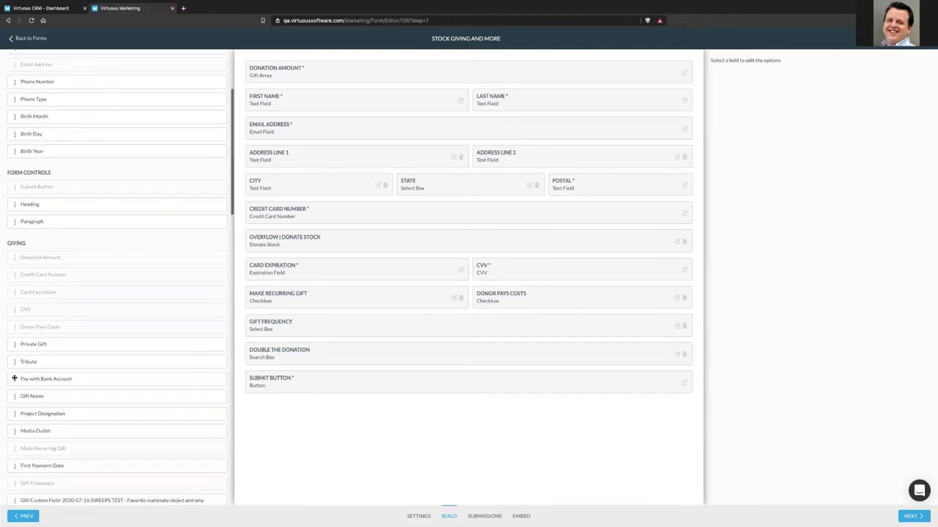
{"action": "left_click_drag", "start_coordinate": [14, 379], "coordinate": [312, 250]}
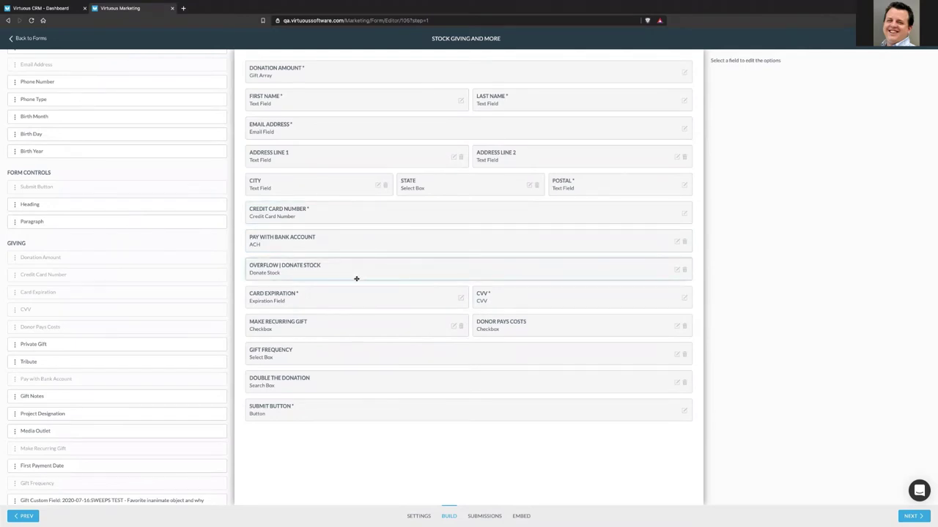
Step: Preview the form, try its bank account, stock donation and credit card payment options, and close the preview
{"action": "left_click", "coordinate": [900, 38]}
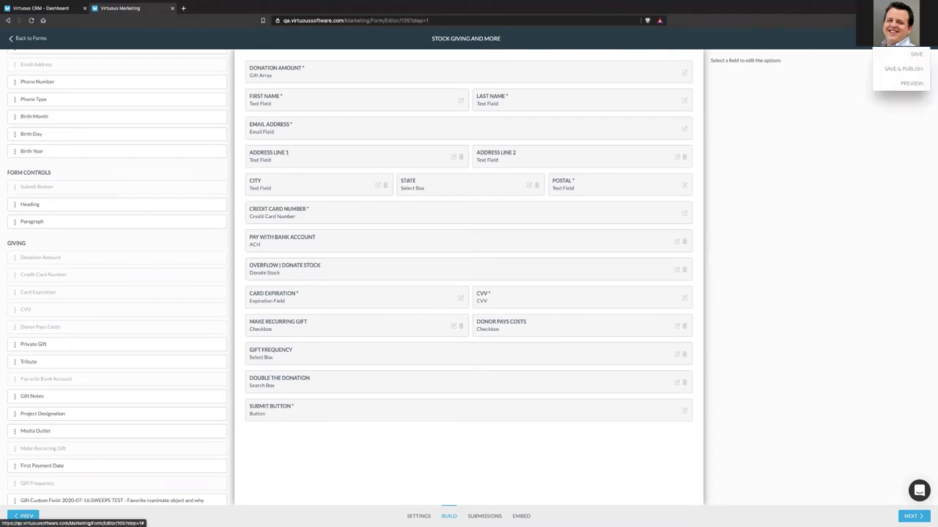
{"action": "left_click", "coordinate": [901, 83]}
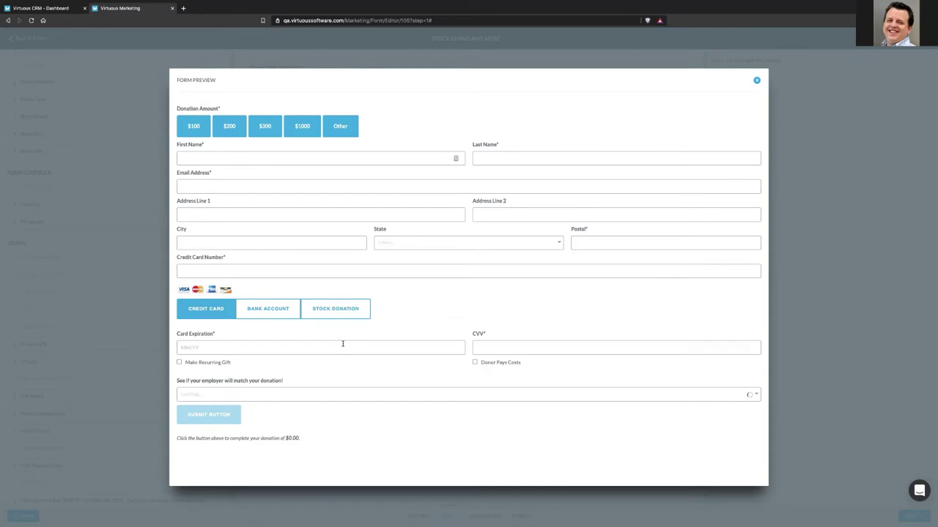
{"action": "left_click", "coordinate": [262, 308]}
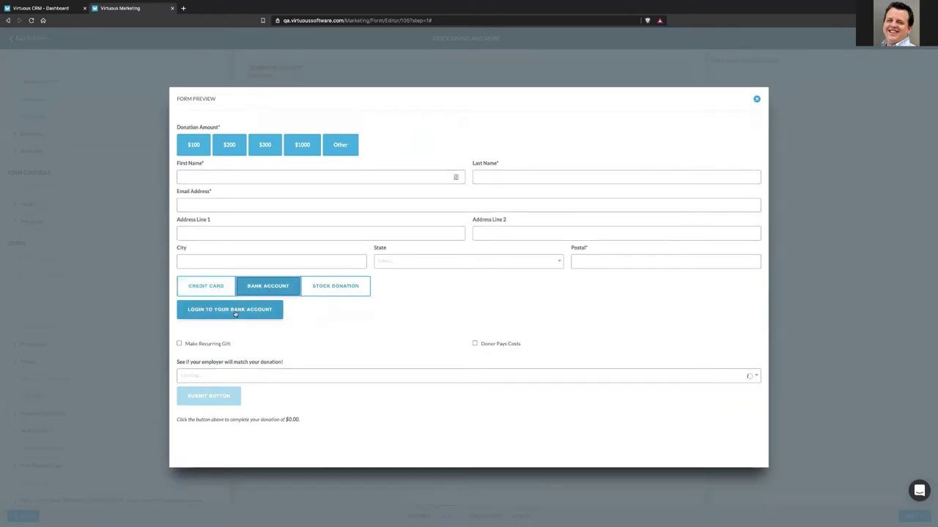
{"action": "left_click", "coordinate": [323, 288]}
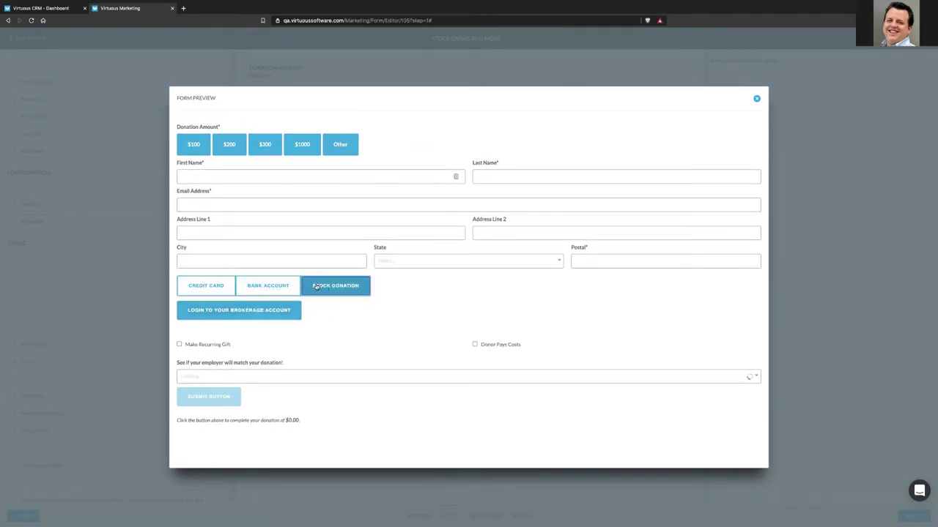
{"action": "left_click", "coordinate": [274, 288]}
{"action": "left_click", "coordinate": [228, 289]}
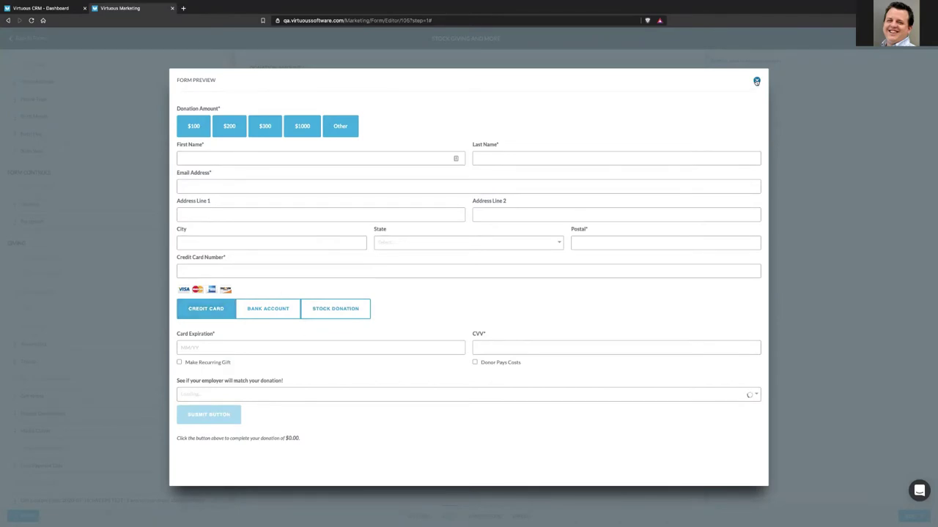
{"action": "left_click", "coordinate": [756, 81]}
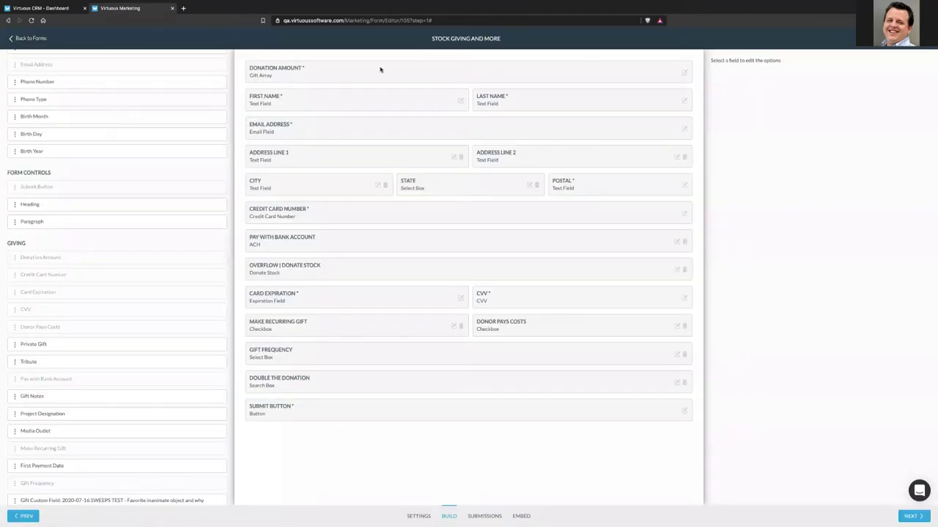
Step: Return to the forms list, close Virtuous Marketing, and open the Virtuous support site from the CRM dashboard
{"action": "left_click", "coordinate": [29, 39]}
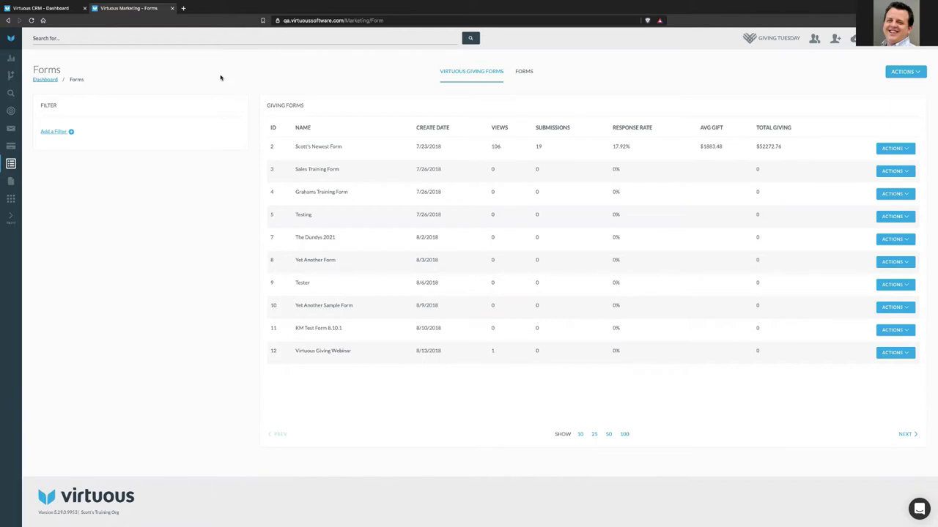
{"action": "left_click", "coordinate": [172, 8]}
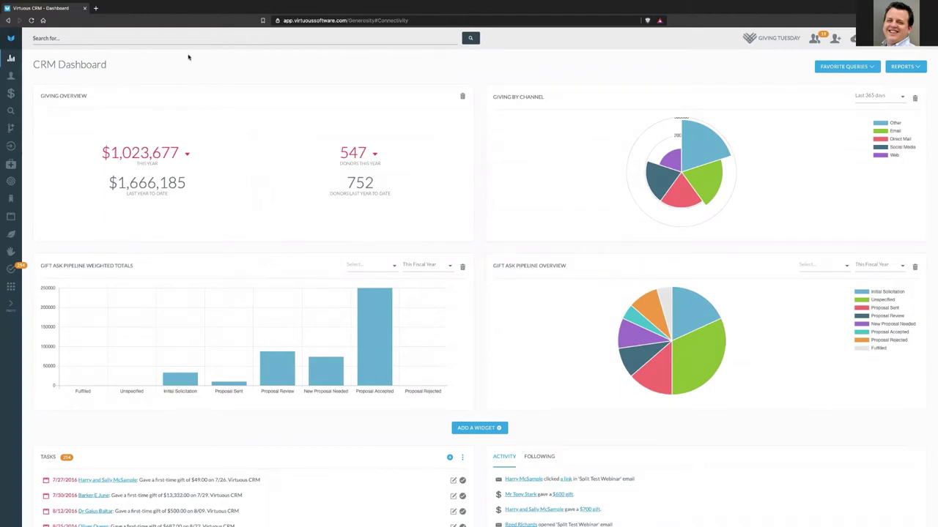
{"action": "left_click", "coordinate": [854, 39]}
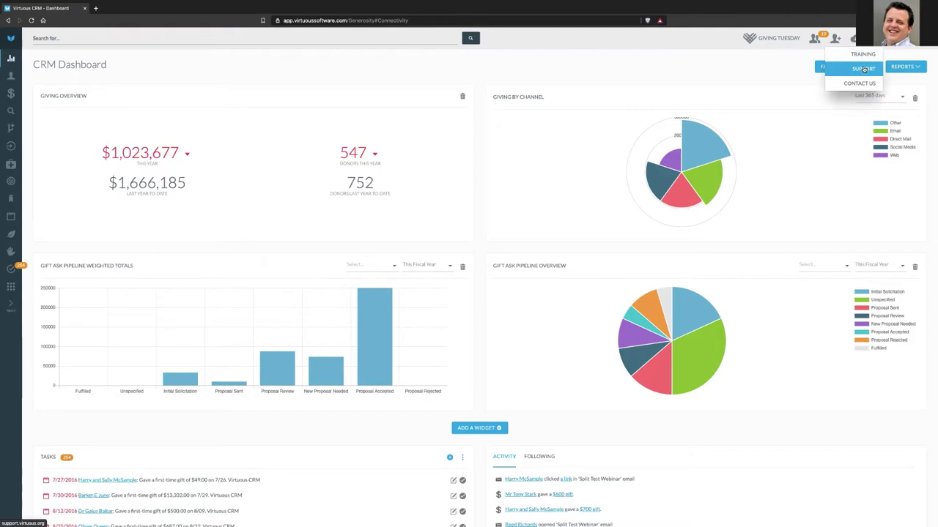
{"action": "left_click", "coordinate": [864, 69]}
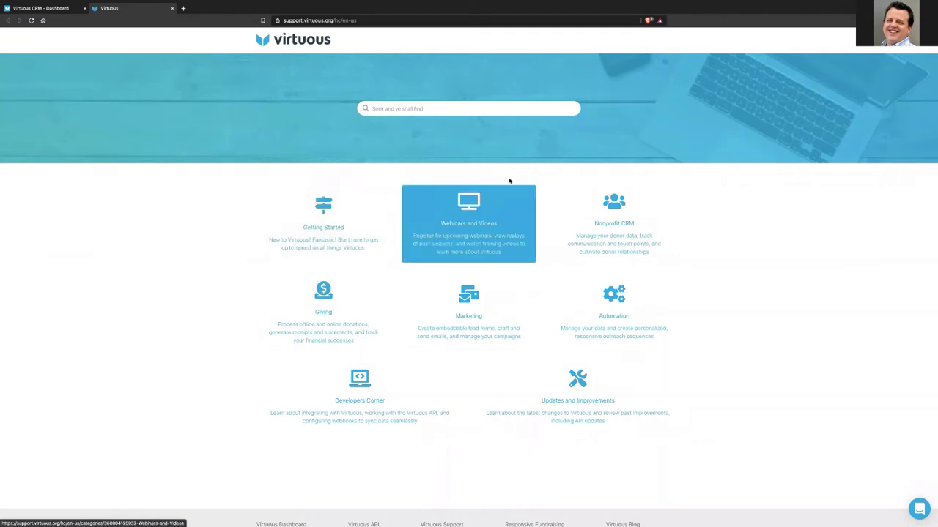
Step: Search the support site for "Overflow", view the article "How Do I Configure Overflow Integration?" and close the site
{"action": "left_click", "coordinate": [396, 108]}
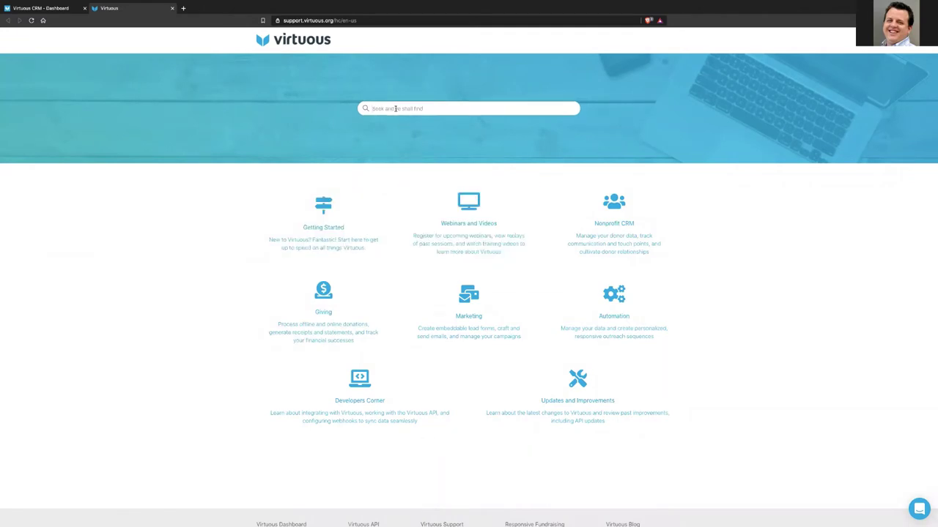
{"action": "type", "text": "Overflow"}
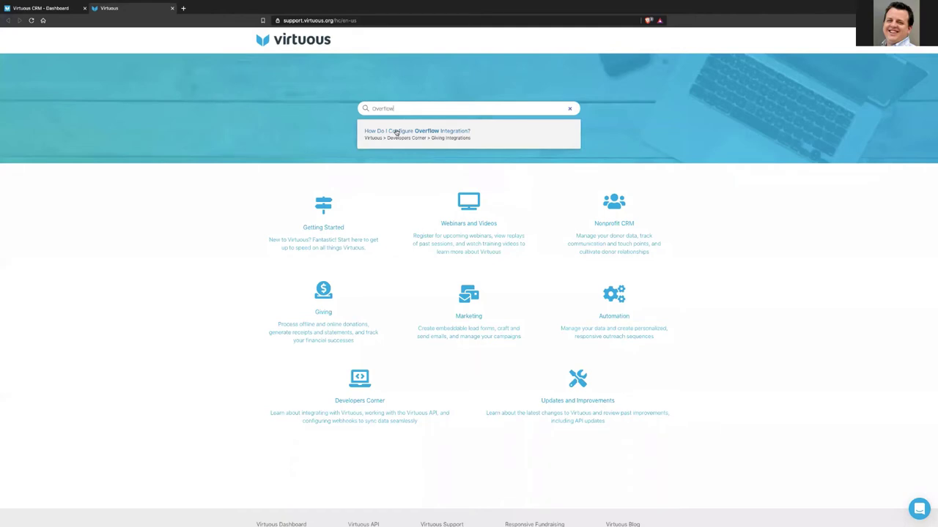
{"action": "left_click", "coordinate": [397, 131]}
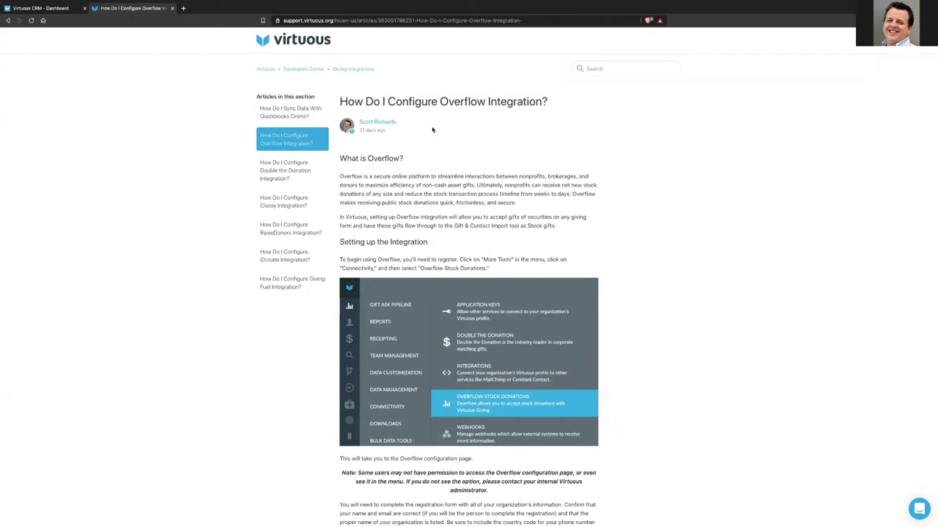
{"action": "left_click", "coordinate": [172, 8]}
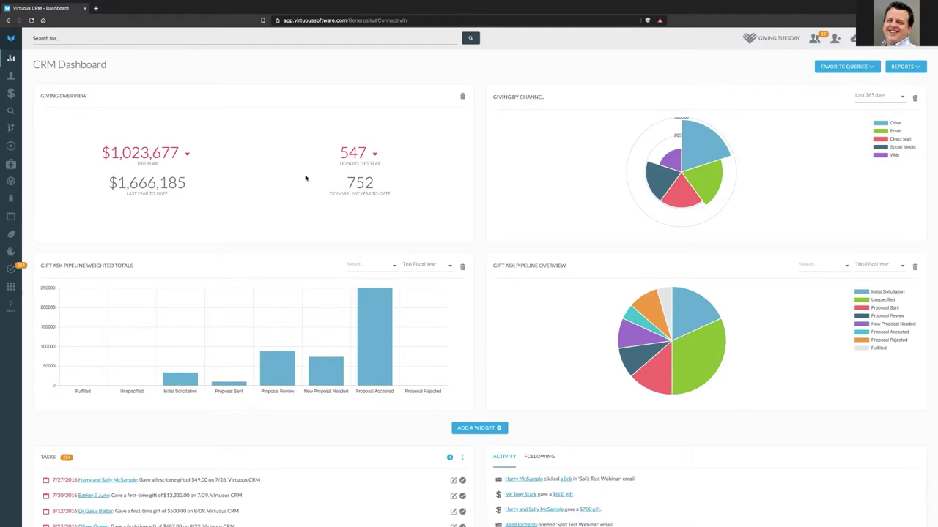
{"action": "key", "text": "Right"}
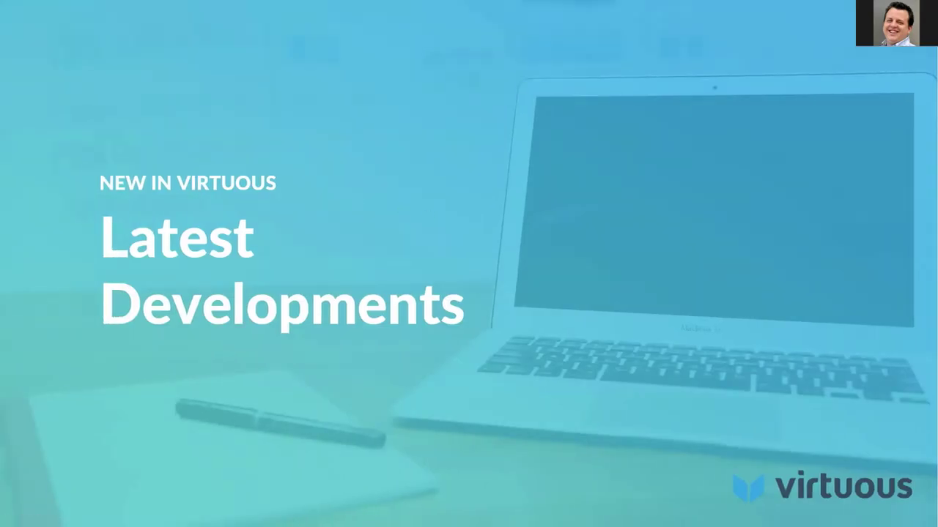
{"action": "key", "text": "Right"}
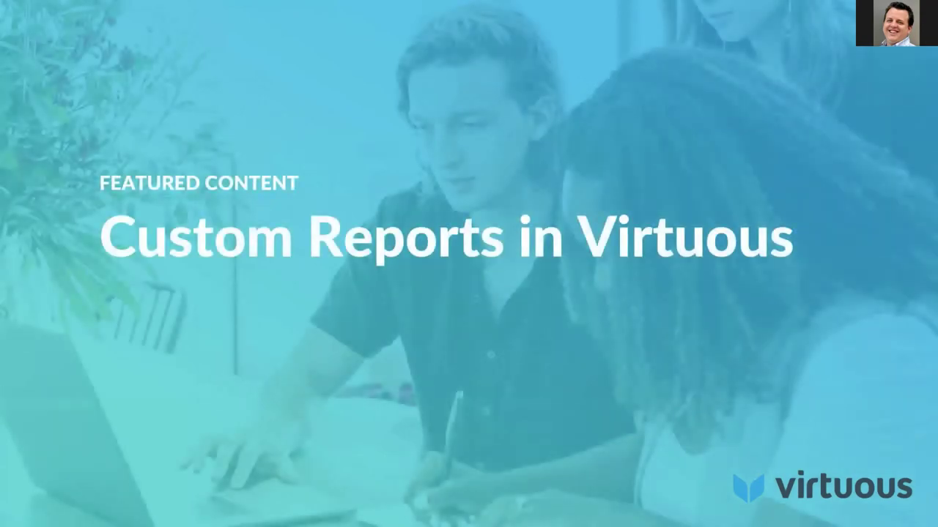
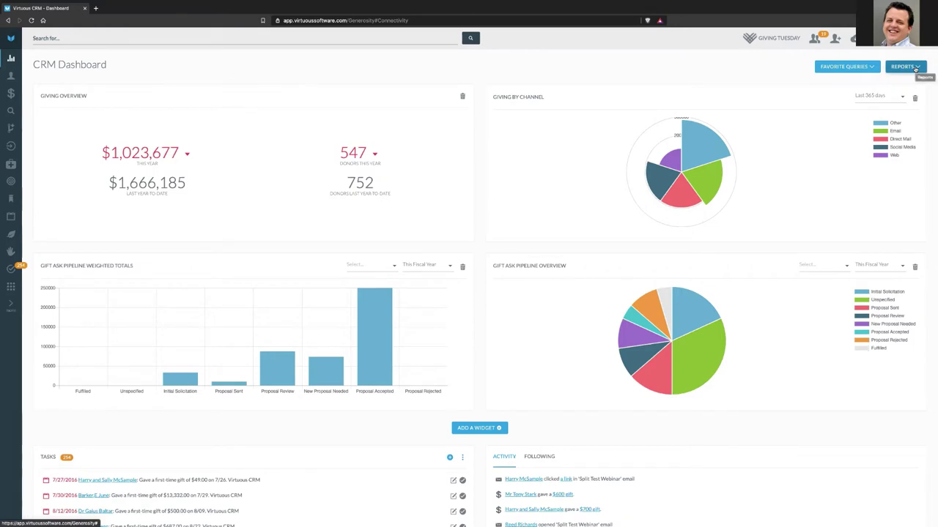
Step: Look through the dashboard's favorite and standard report shortcuts, and open the My Reports page
{"action": "left_click", "coordinate": [914, 68]}
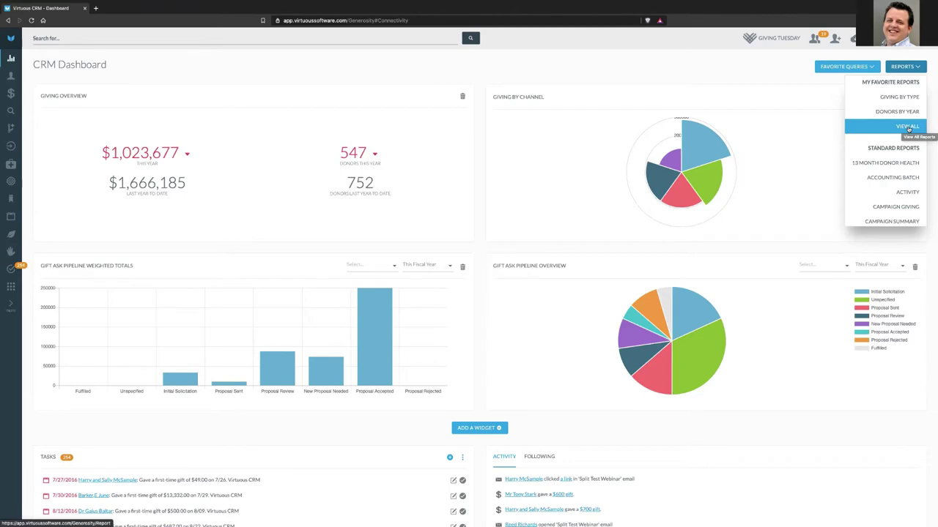
{"action": "left_click", "coordinate": [742, 76]}
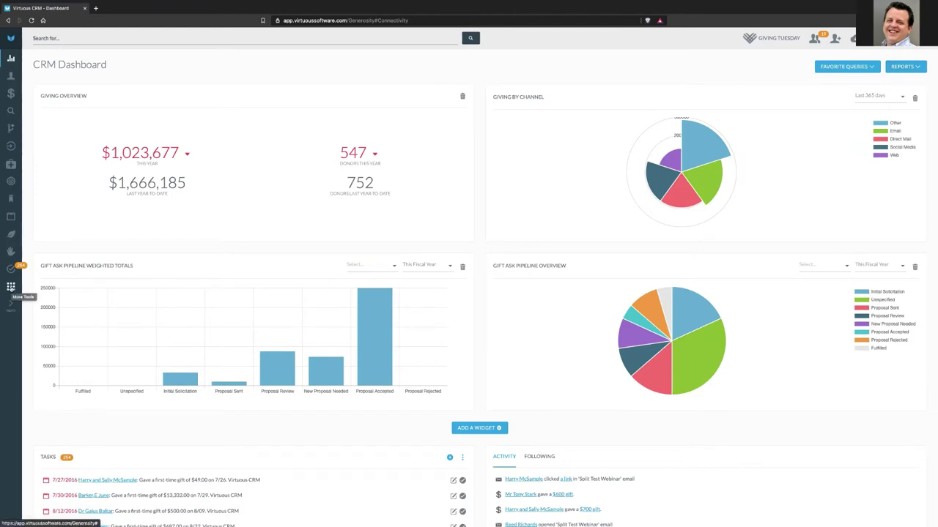
{"action": "left_click", "coordinate": [11, 287]}
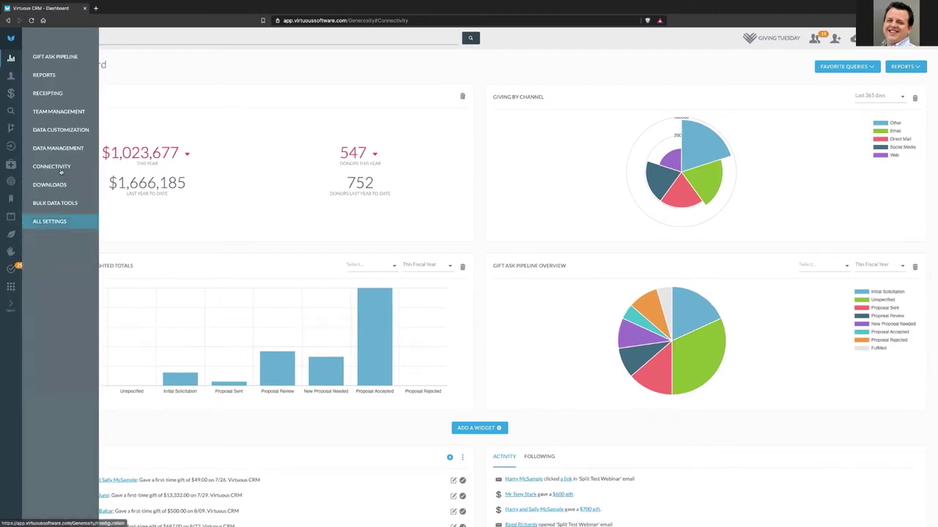
{"action": "left_click", "coordinate": [46, 75]}
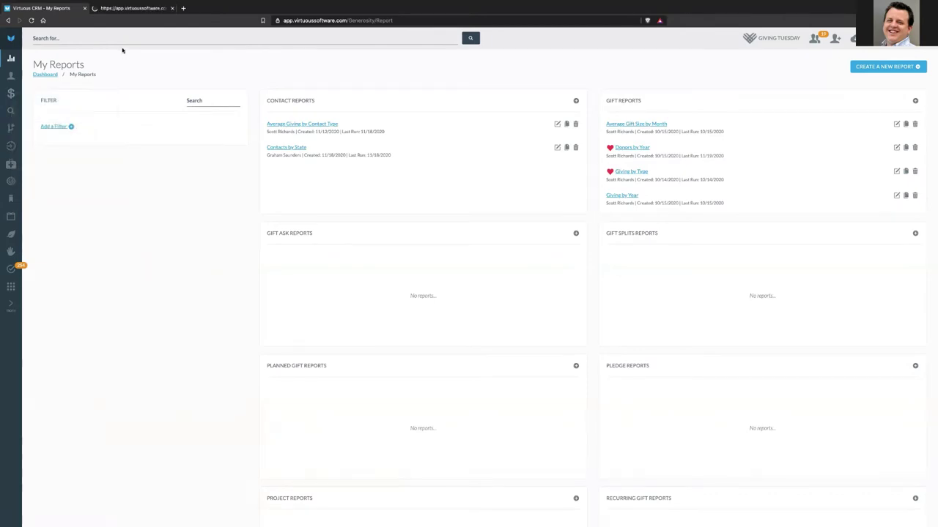
Step: View the Gifts list and its Gift Splits records in the separate tab, and close that tab
{"action": "left_click", "coordinate": [123, 9]}
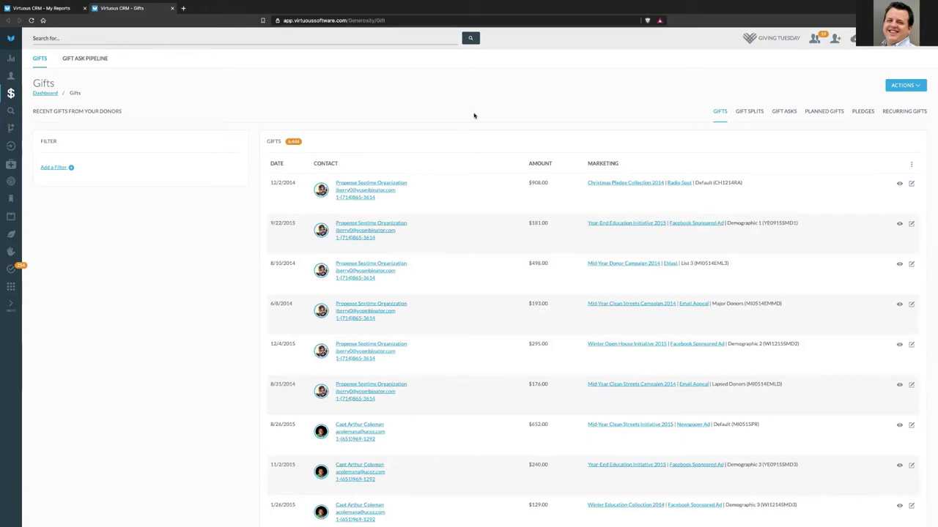
{"action": "left_click", "coordinate": [749, 111]}
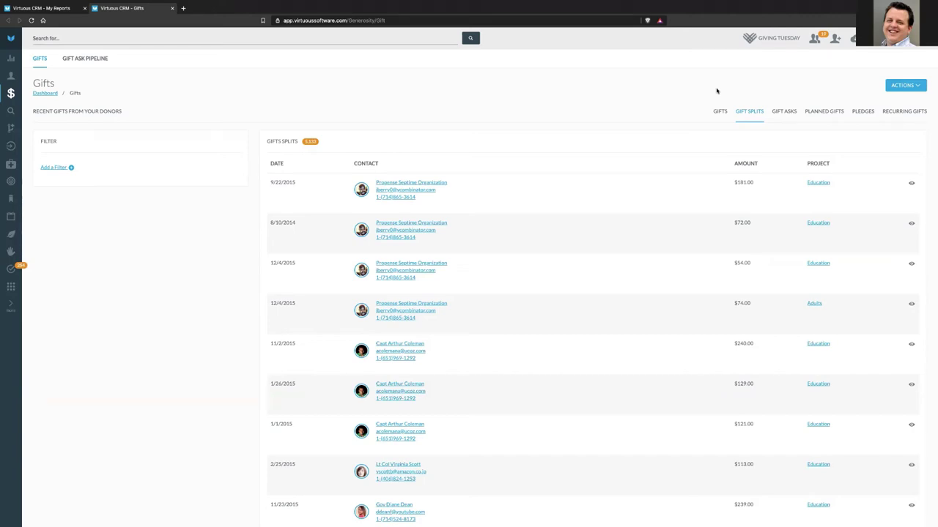
{"action": "left_click", "coordinate": [172, 8]}
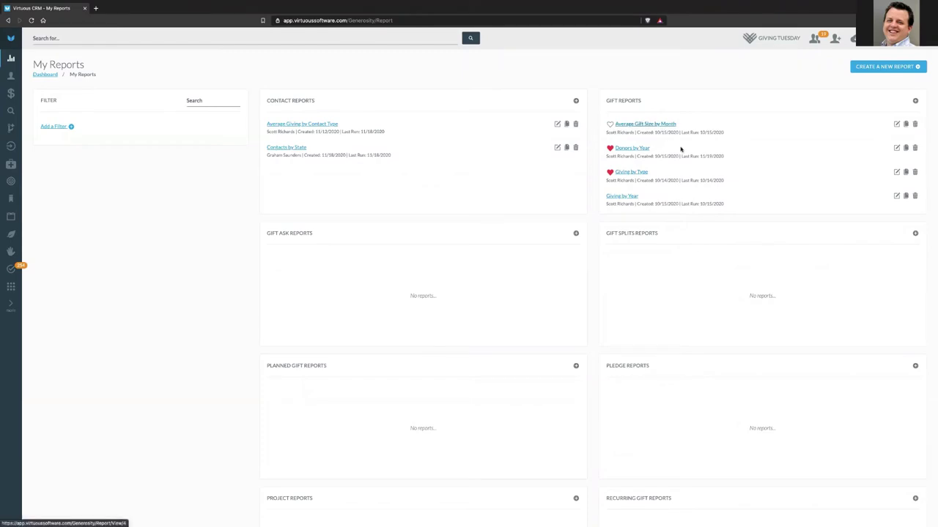
Step: Look over the report categories on My Reports and the record types offered for a new report
{"action": "scroll", "coordinate": [680, 150], "scroll_direction": "down", "scroll_amount": 1}
{"action": "scroll", "coordinate": [679, 154], "scroll_direction": "up", "scroll_amount": 1}
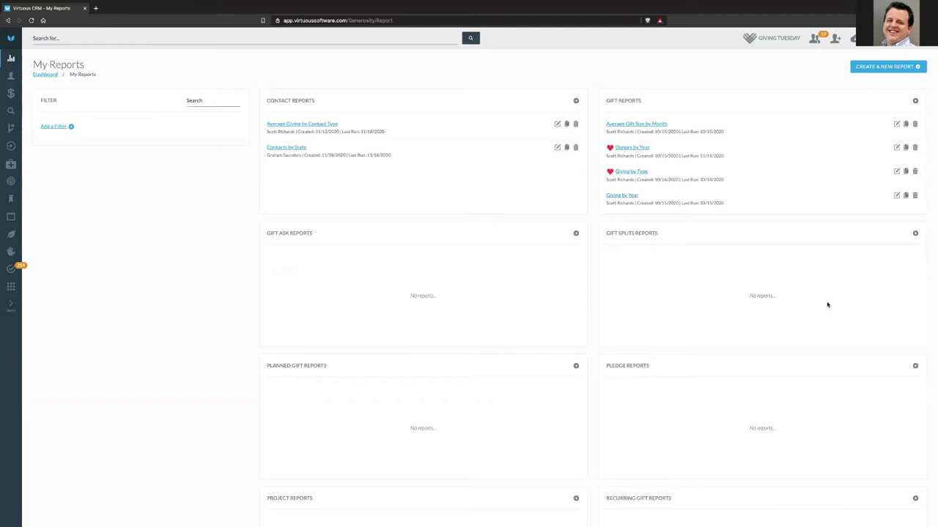
{"action": "left_click", "coordinate": [885, 66]}
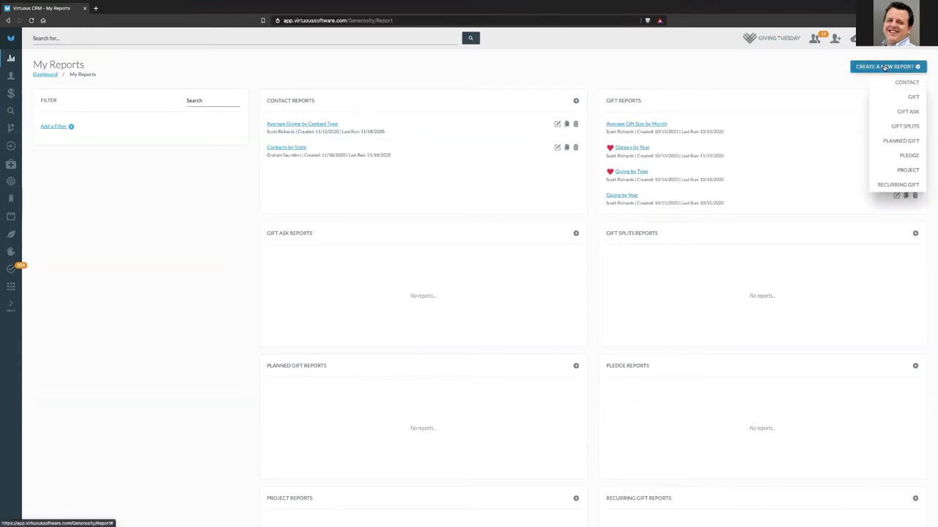
{"action": "left_click", "coordinate": [840, 258]}
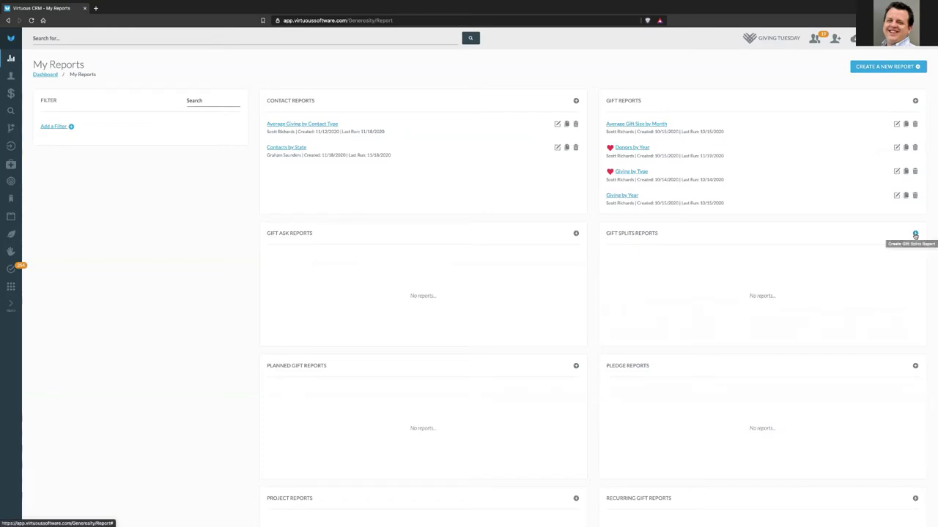
Step: Create a new Gift Splits report named "Project Giving YTD" with a bar chart, and continue to its grouping settings
{"action": "left_click", "coordinate": [914, 235]}
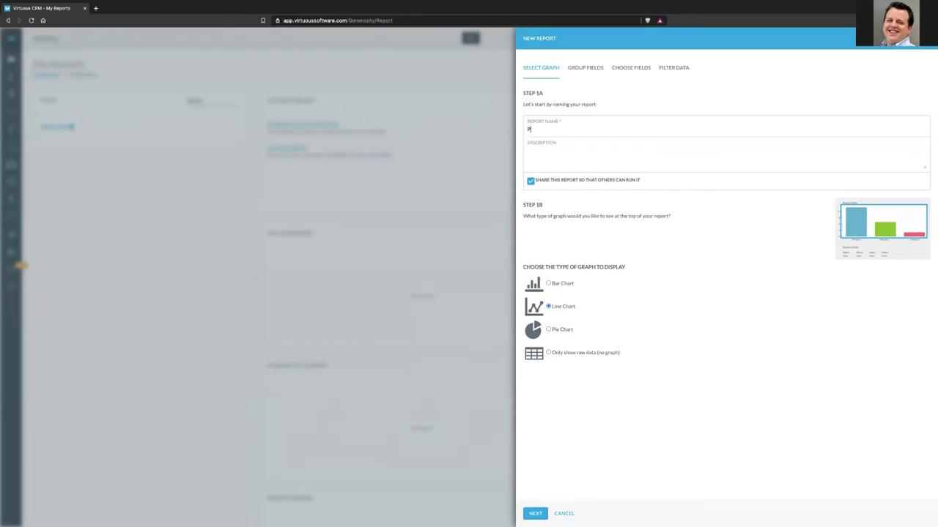
{"action": "type", "text": "roject Giving YTD"}
{"action": "left_click", "coordinate": [548, 284]}
{"action": "left_click", "coordinate": [535, 514]}
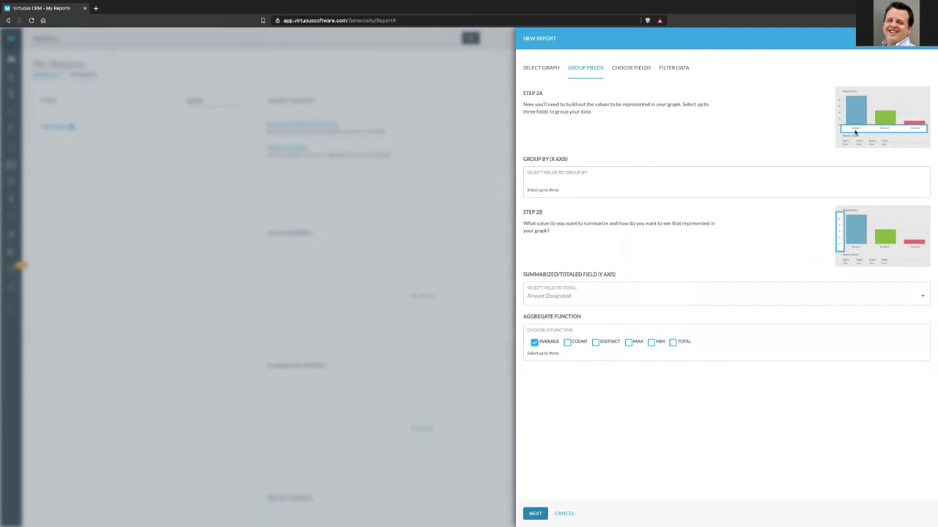
Step: Group the report's X axis by Project Name
{"action": "mouse_move", "coordinate": [758, 129]}
{"action": "left_mouse_down"}
{"action": "mouse_move", "coordinate": [832, 128]}
{"action": "mouse_move", "coordinate": [842, 142]}
{"action": "mouse_move", "coordinate": [822, 137]}
{"action": "mouse_move", "coordinate": [841, 147]}
{"action": "left_mouse_up"}
{"action": "left_click", "coordinate": [539, 196]}
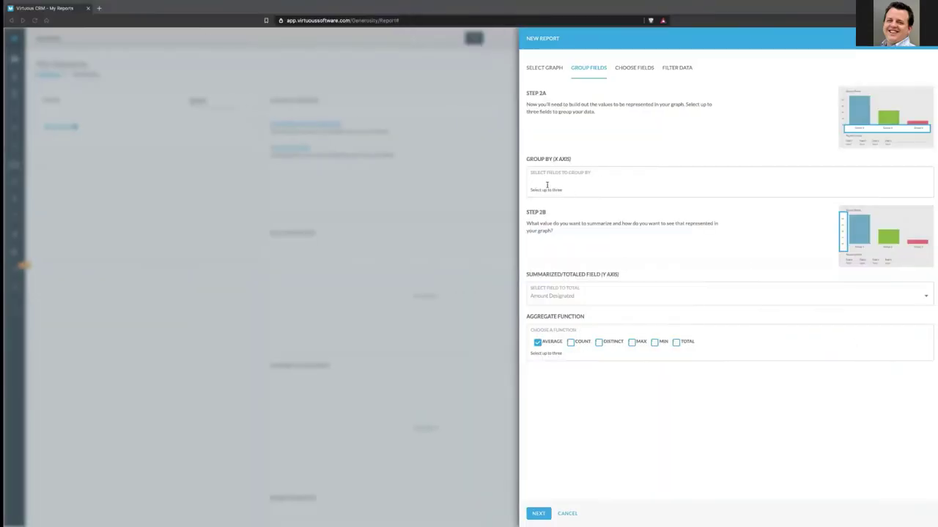
{"action": "left_click", "coordinate": [547, 185]}
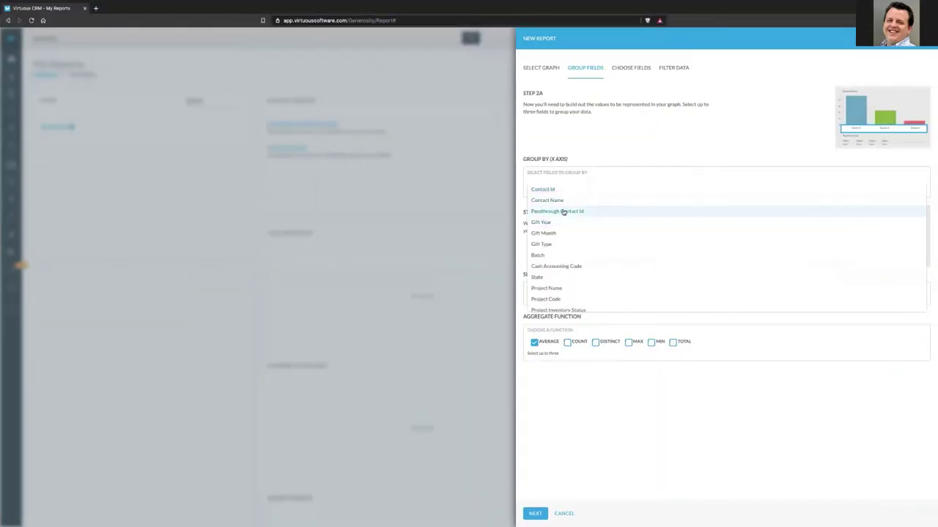
{"action": "scroll", "coordinate": [567, 216], "scroll_direction": "down", "scroll_amount": 3}
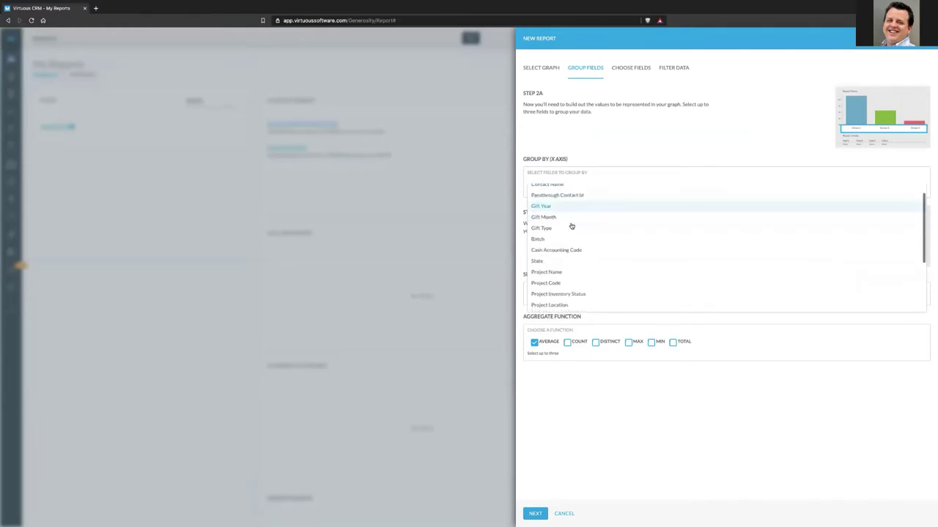
{"action": "left_click", "coordinate": [557, 262]}
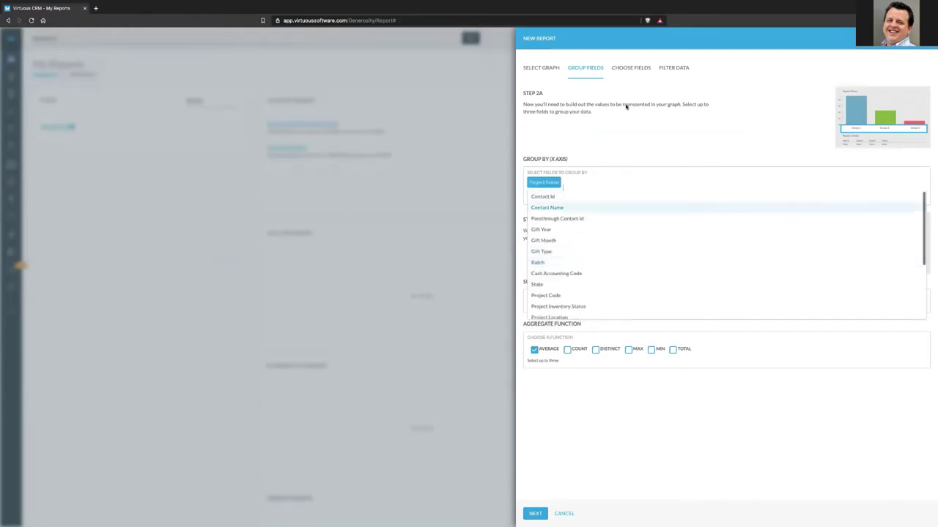
{"action": "left_click", "coordinate": [603, 150]}
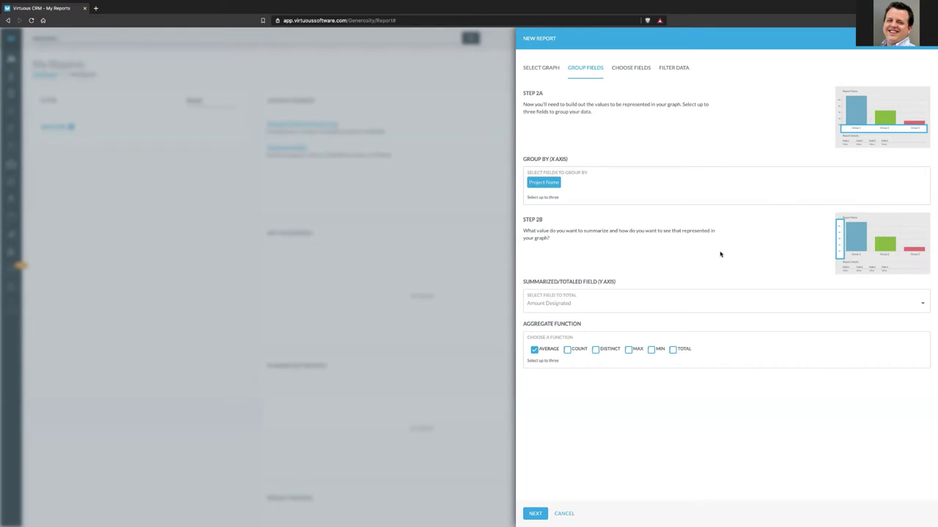
Step: Summarize Amount Designated on the Y axis using Total instead of Average, and continue to the detail field selection
{"action": "left_click", "coordinate": [573, 304]}
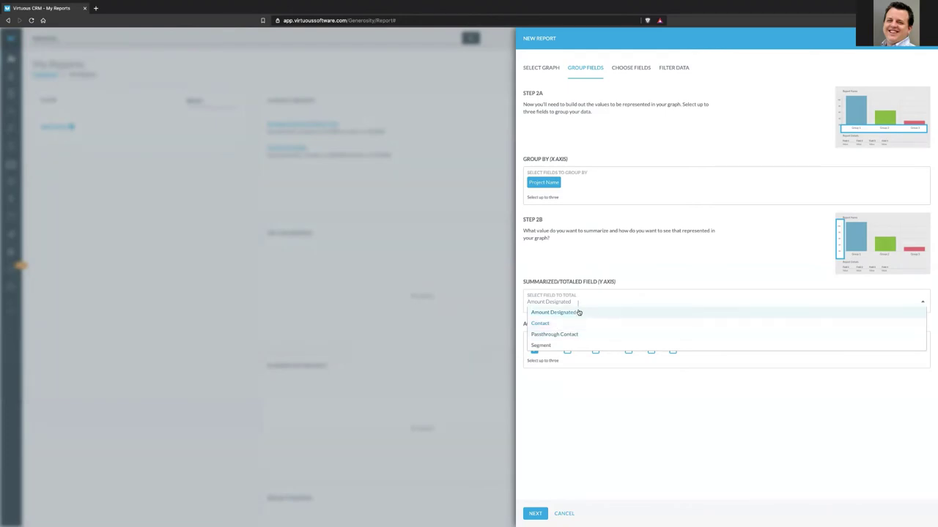
{"action": "left_click", "coordinate": [577, 312]}
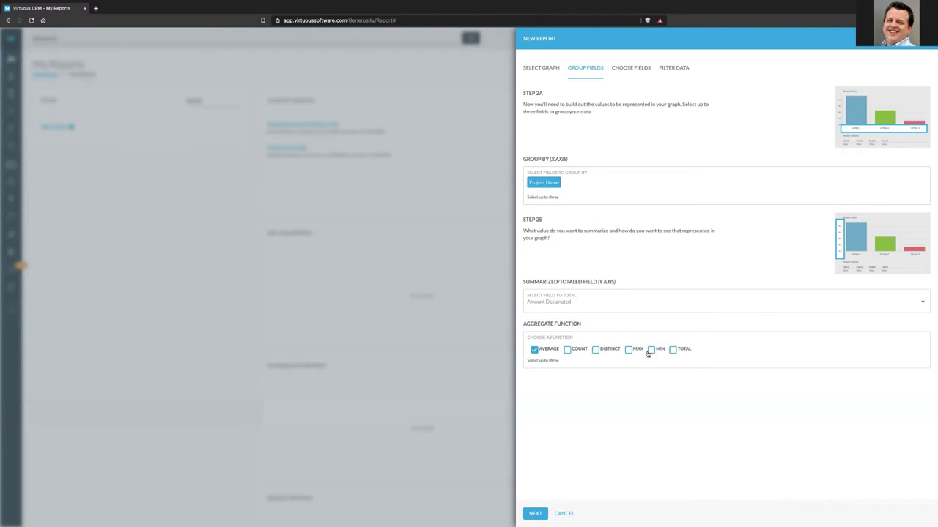
{"action": "left_click", "coordinate": [673, 351]}
{"action": "left_click", "coordinate": [534, 350]}
{"action": "left_click", "coordinate": [534, 350]}
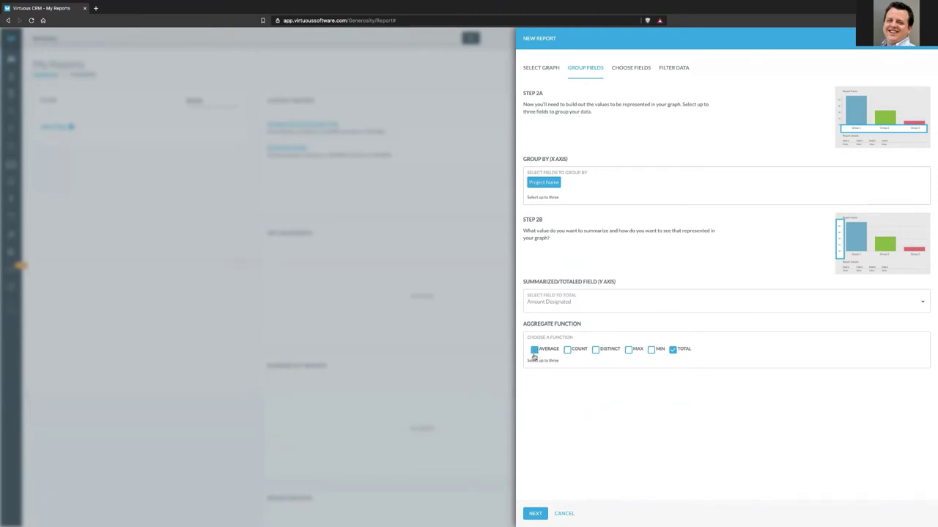
{"action": "left_click", "coordinate": [630, 353]}
{"action": "left_click", "coordinate": [629, 350]}
{"action": "left_click", "coordinate": [534, 349]}
{"action": "left_click", "coordinate": [536, 514]}
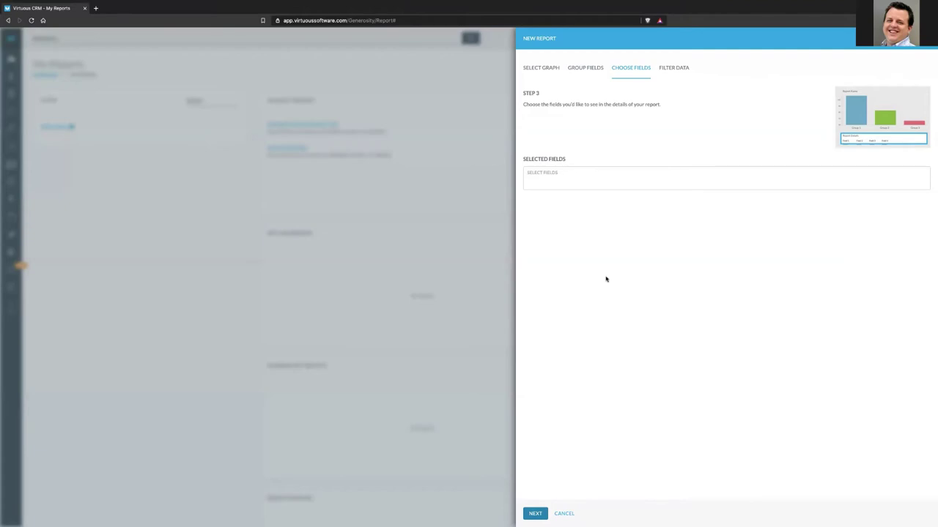
Step: Add Gift Id, Gift Date and Amount Designated to the report's detail fields
{"action": "left_click", "coordinate": [548, 179]}
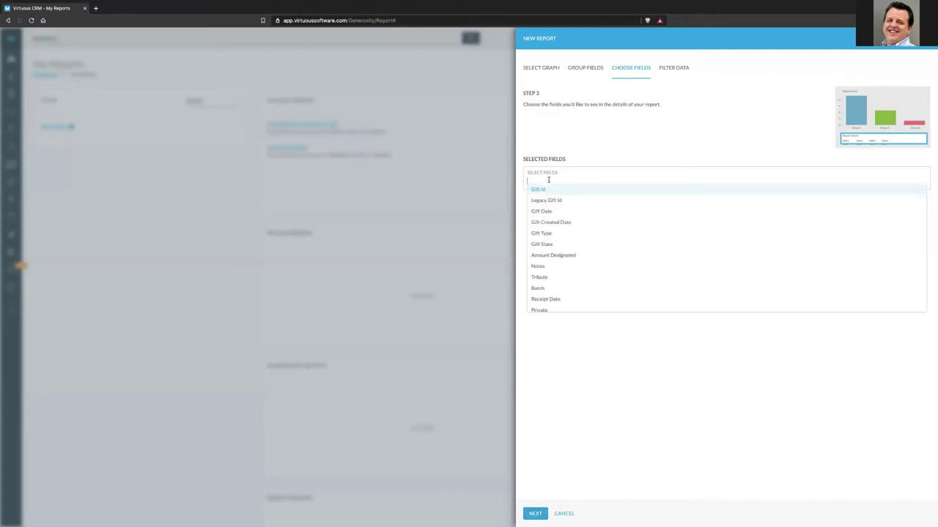
{"action": "left_click", "coordinate": [549, 190]}
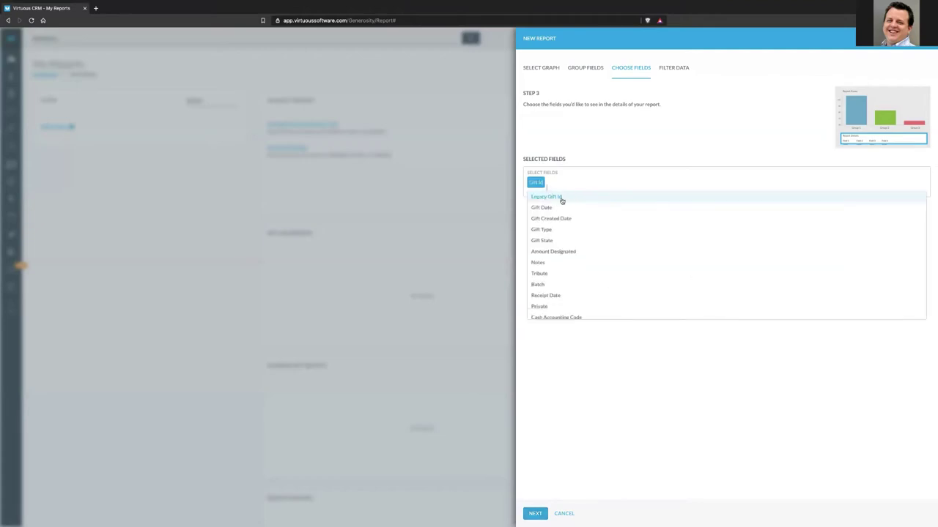
{"action": "left_click", "coordinate": [547, 208]}
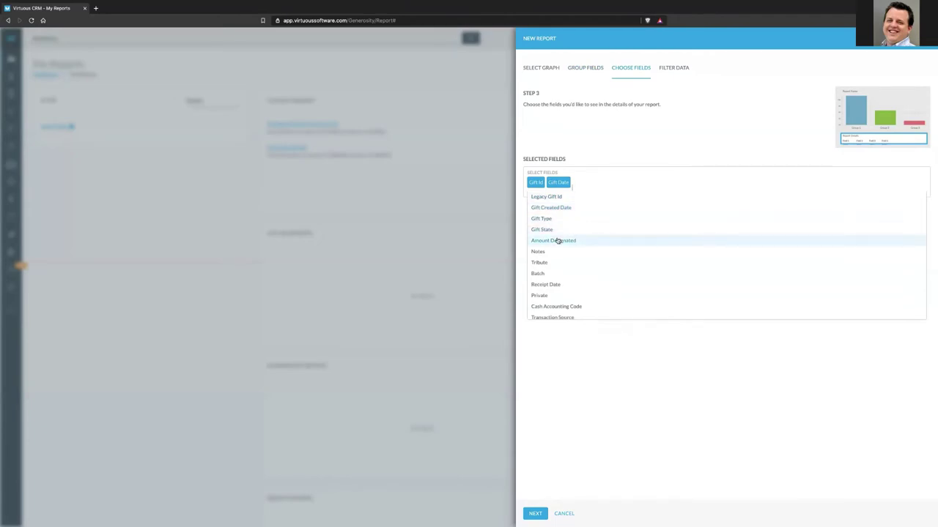
{"action": "left_click", "coordinate": [557, 241]}
Step: Search the available detail fields for "Proj" and "Pass", and clear the search
{"action": "scroll", "coordinate": [579, 255], "scroll_direction": "down", "scroll_amount": 3}
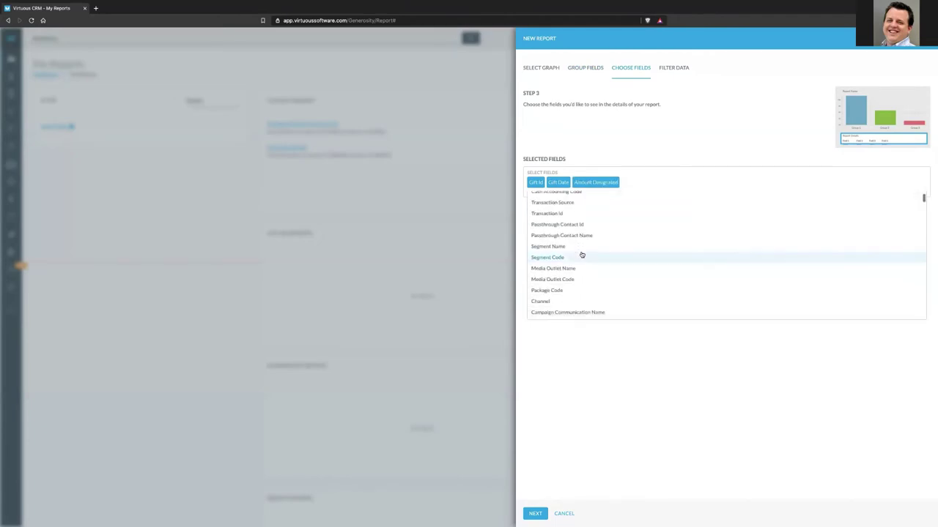
{"action": "scroll", "coordinate": [582, 254], "scroll_direction": "down", "scroll_amount": 10}
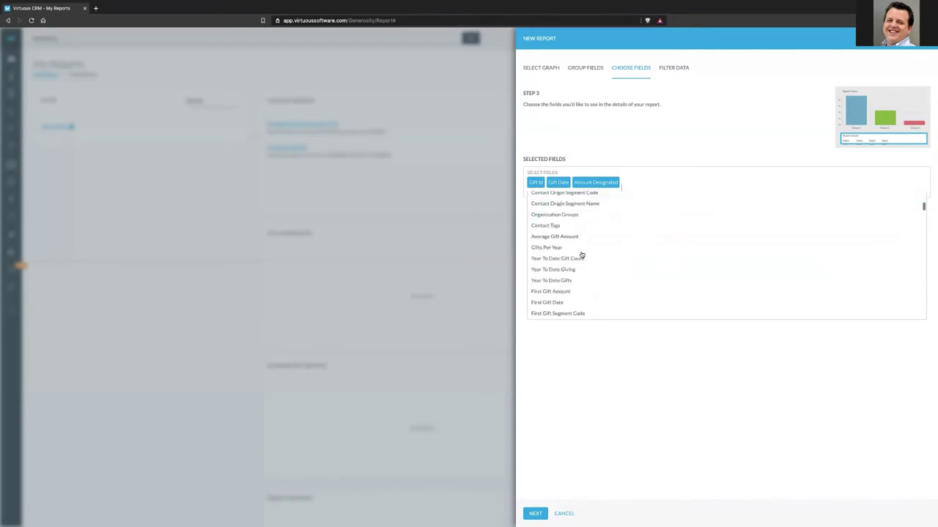
{"action": "scroll", "coordinate": [581, 255], "scroll_direction": "up", "scroll_amount": 10}
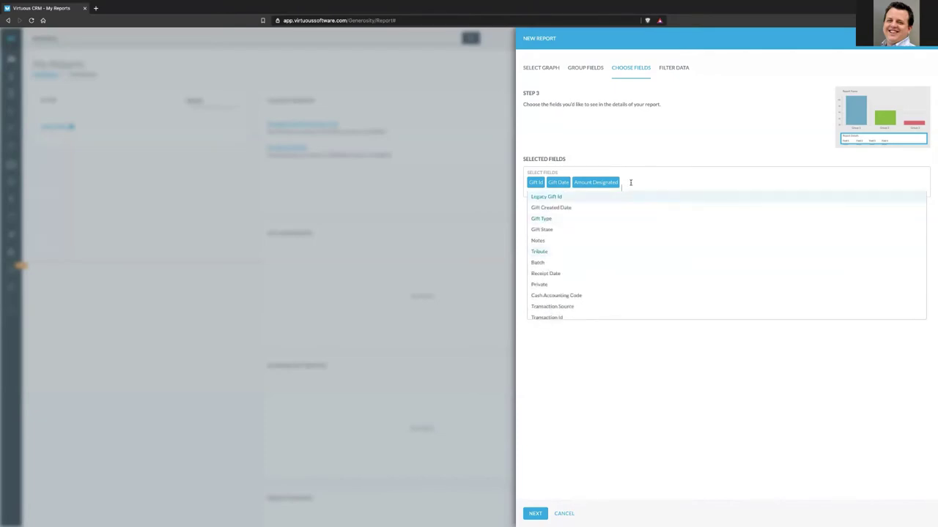
{"action": "type", "text": "Proj"}
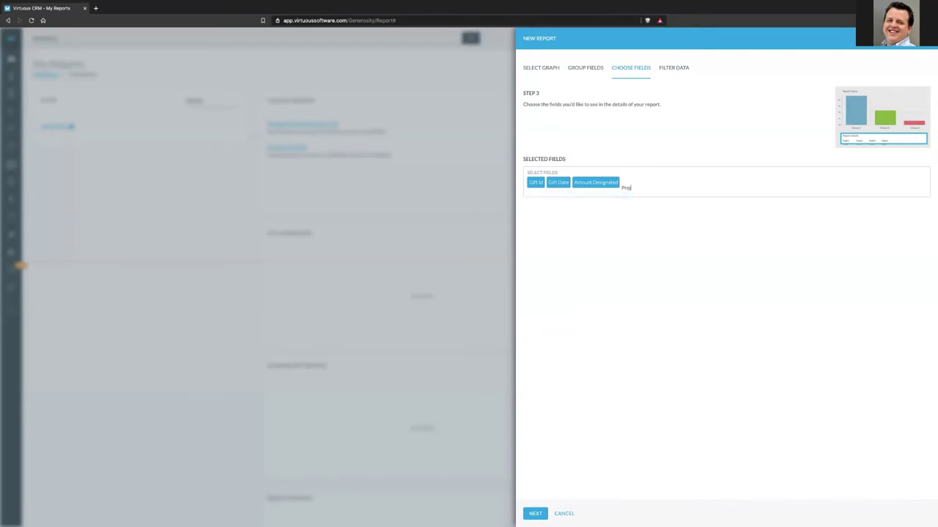
{"action": "key", "text": "BackSpace"}
{"action": "key", "text": "BackSpace"}
{"action": "key", "text": "BackSpace"}
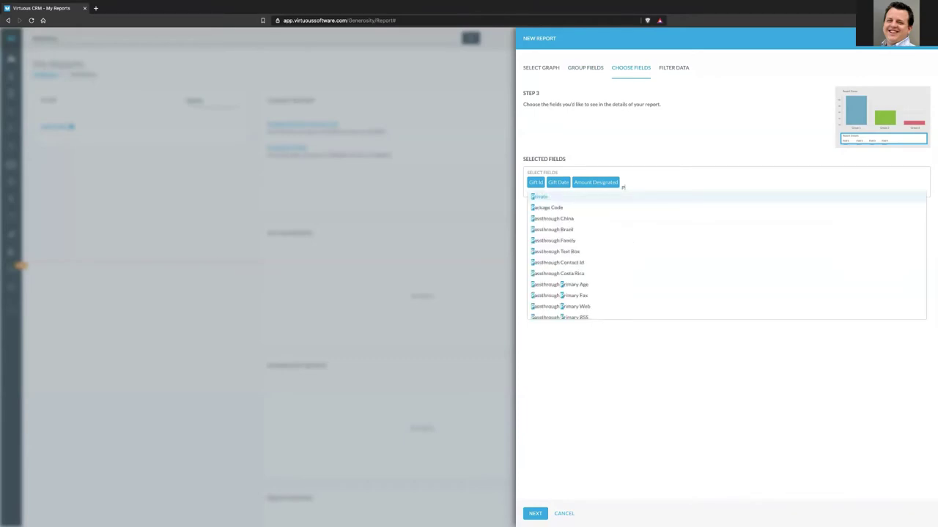
{"action": "type", "text": "ass"}
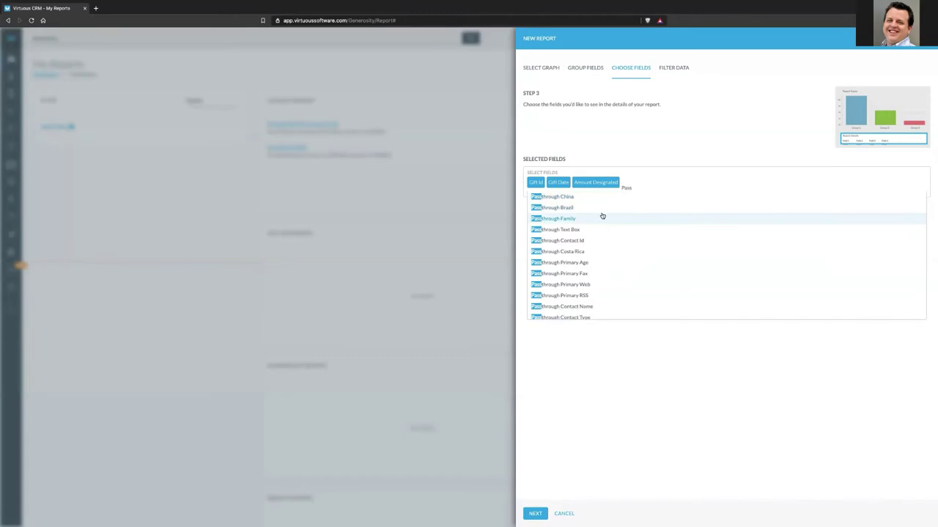
{"action": "scroll", "coordinate": [602, 216], "scroll_direction": "down", "scroll_amount": 2}
{"action": "scroll", "coordinate": [602, 216], "scroll_direction": "up", "scroll_amount": 2}
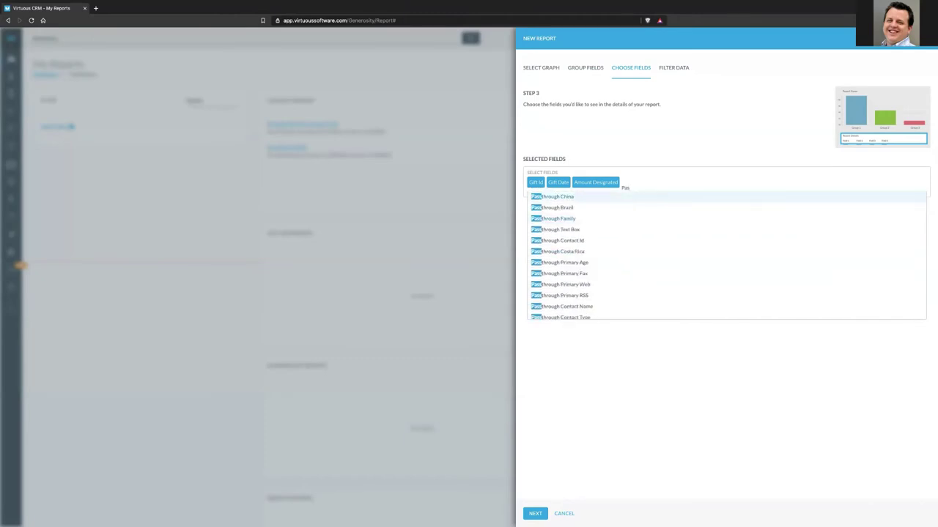
{"action": "key", "text": "BackSpace"}
{"action": "key", "text": "BackSpace"}
Step: Look through the list of gift, contact and giving history fields available for the report details
{"action": "scroll", "coordinate": [564, 268], "scroll_direction": "up", "scroll_amount": 5}
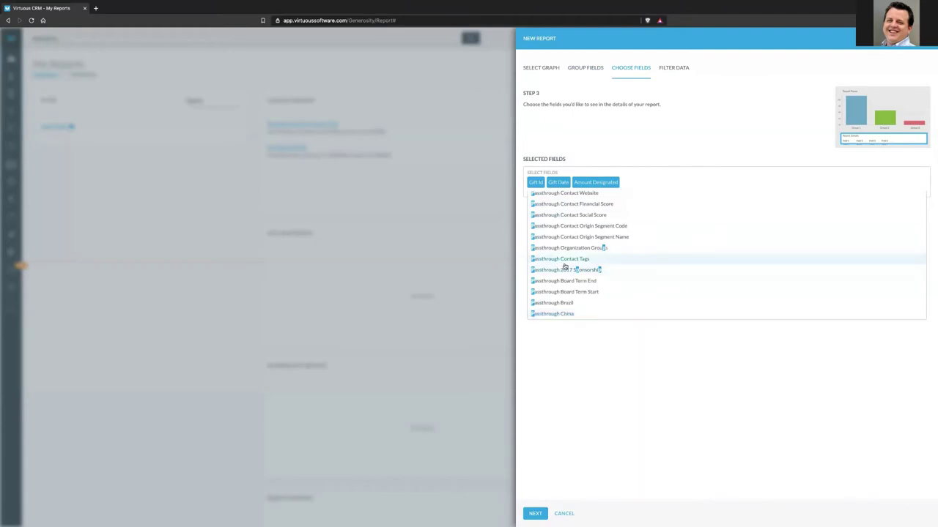
{"action": "scroll", "coordinate": [564, 267], "scroll_direction": "up", "scroll_amount": 15}
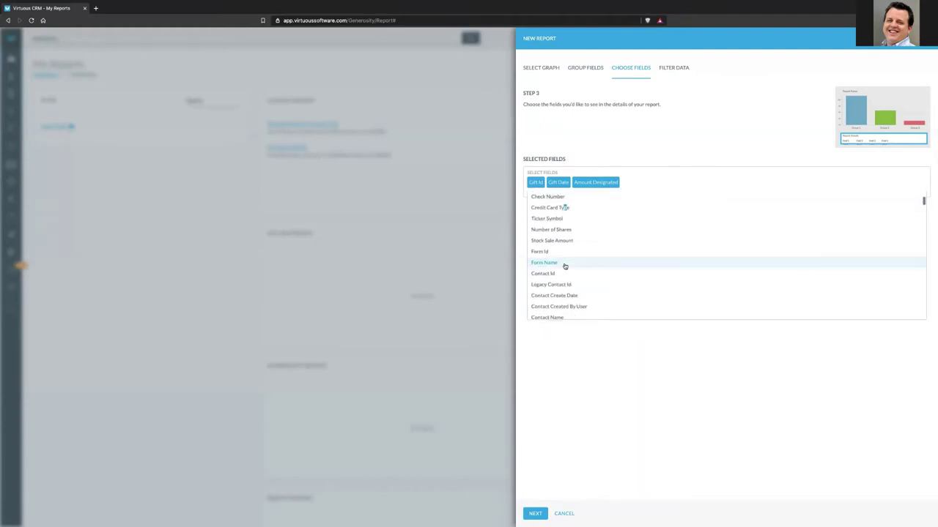
{"action": "scroll", "coordinate": [565, 266], "scroll_direction": "down", "scroll_amount": 5}
{"action": "scroll", "coordinate": [565, 266], "scroll_direction": "down", "scroll_amount": 10}
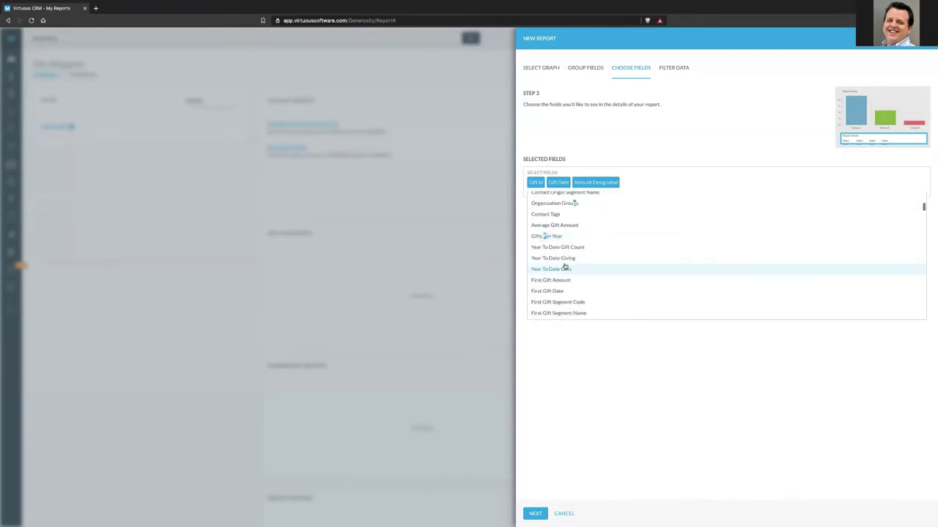
{"action": "scroll", "coordinate": [564, 266], "scroll_direction": "down", "scroll_amount": 8}
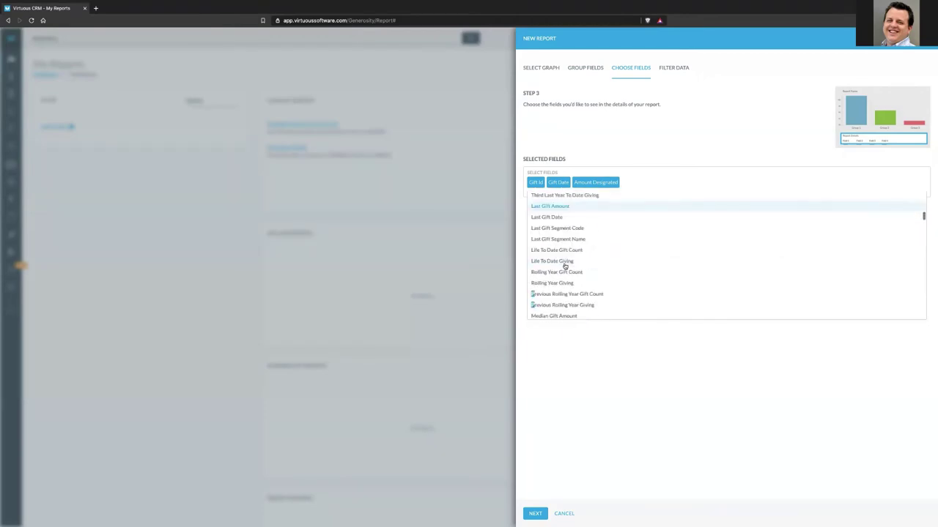
{"action": "scroll", "coordinate": [565, 267], "scroll_direction": "up", "scroll_amount": 9}
{"action": "scroll", "coordinate": [565, 267], "scroll_direction": "up", "scroll_amount": 14}
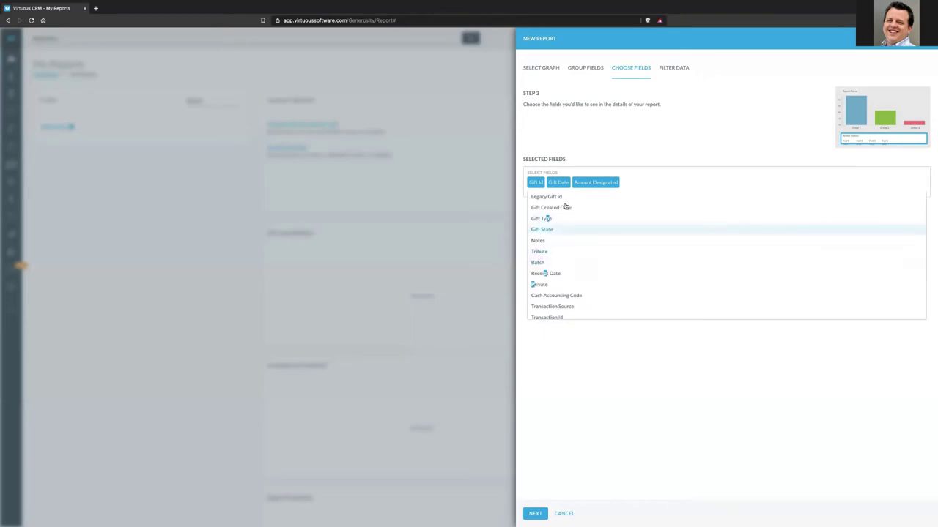
{"action": "left_click", "coordinate": [634, 158]}
Step: Add Contact Id and Contact Name to the report's detail fields, and continue to the data filter settings
{"action": "left_click", "coordinate": [626, 177]}
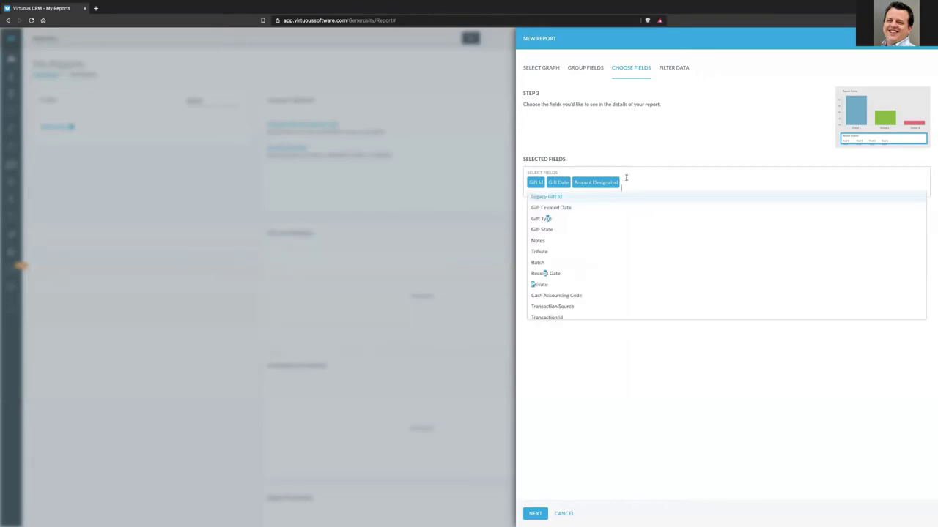
{"action": "type", "text": "Contact"}
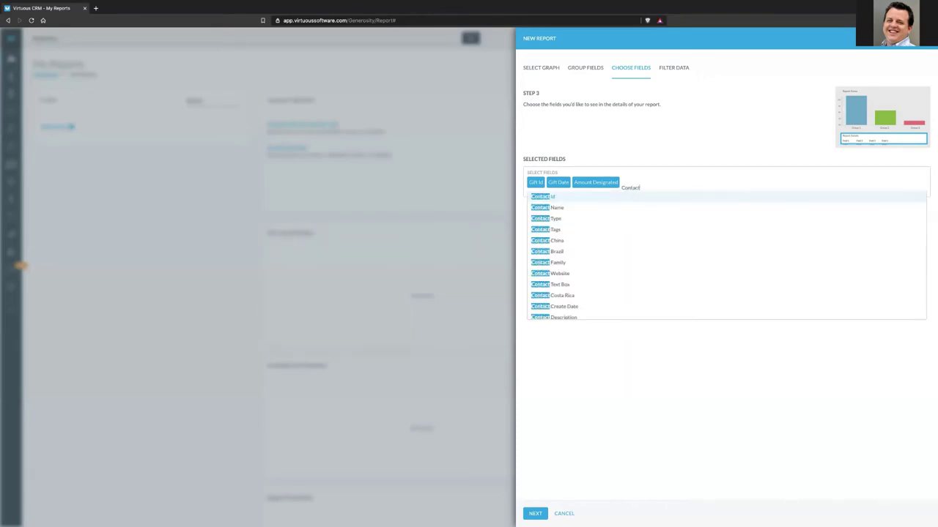
{"action": "left_click", "coordinate": [550, 197]}
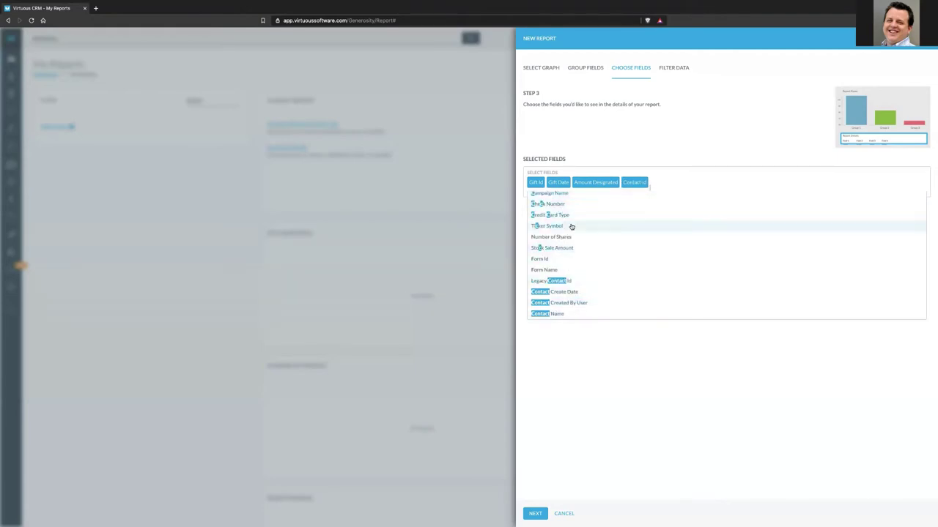
{"action": "scroll", "coordinate": [570, 225], "scroll_direction": "down", "scroll_amount": 1}
{"action": "left_click", "coordinate": [555, 287]}
{"action": "scroll", "coordinate": [586, 289], "scroll_direction": "down", "scroll_amount": 3}
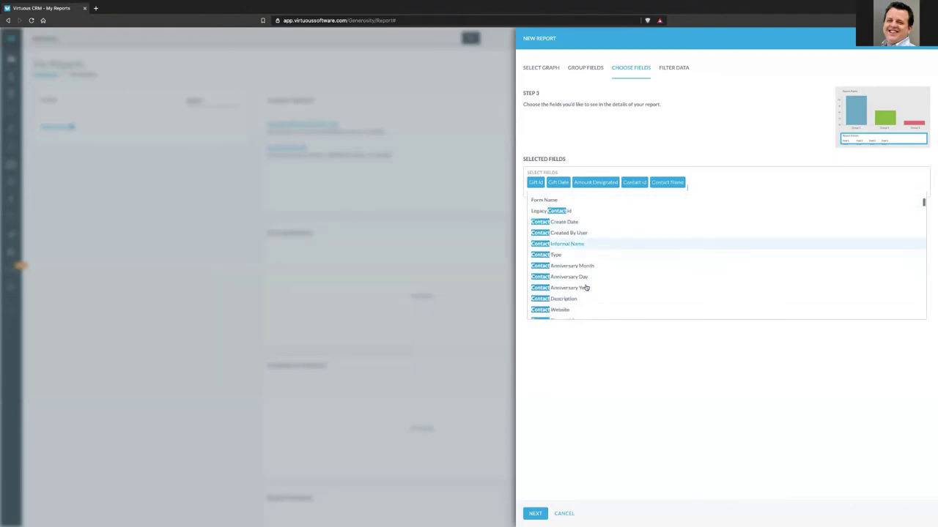
{"action": "scroll", "coordinate": [586, 287], "scroll_direction": "down", "scroll_amount": 3}
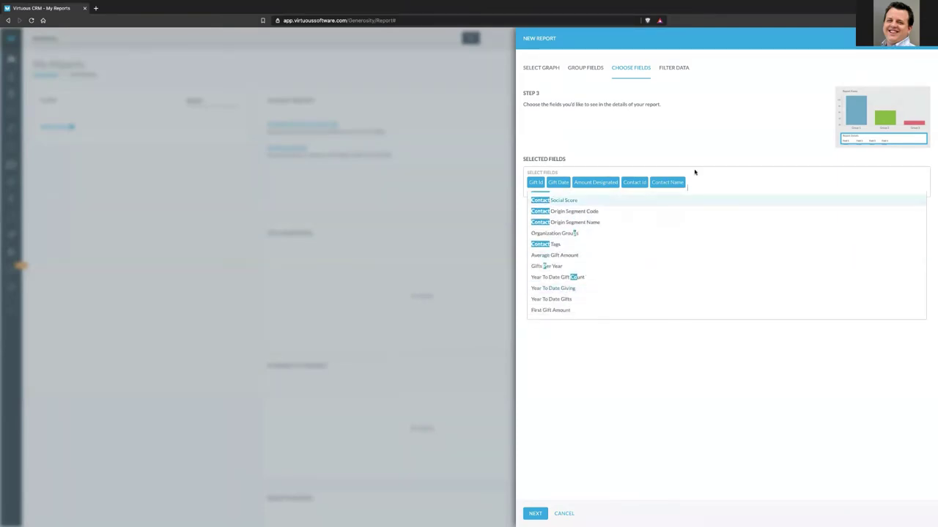
{"action": "left_click", "coordinate": [670, 149]}
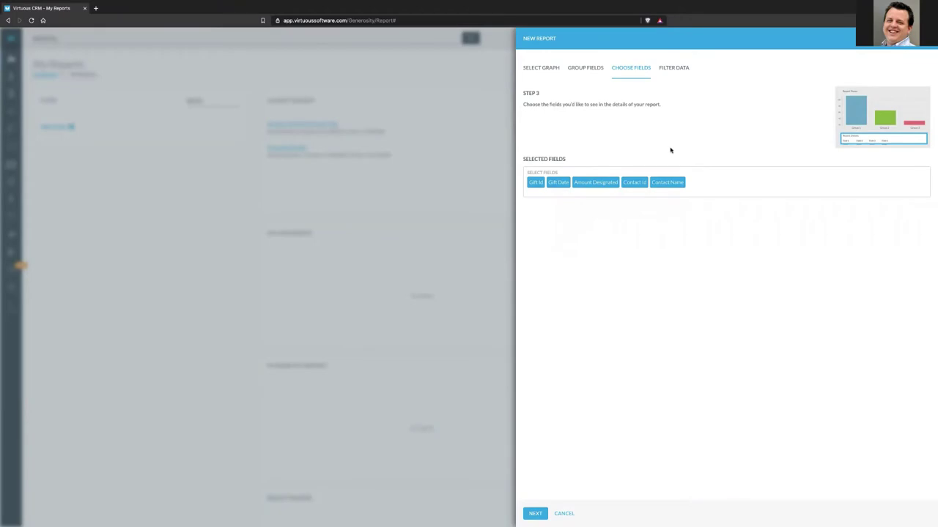
{"action": "left_click", "coordinate": [694, 186]}
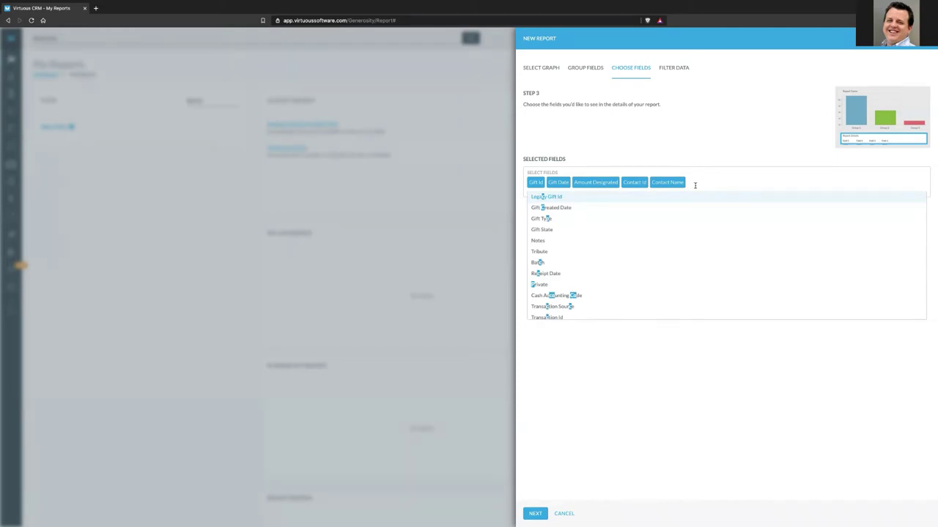
{"action": "left_click", "coordinate": [643, 129]}
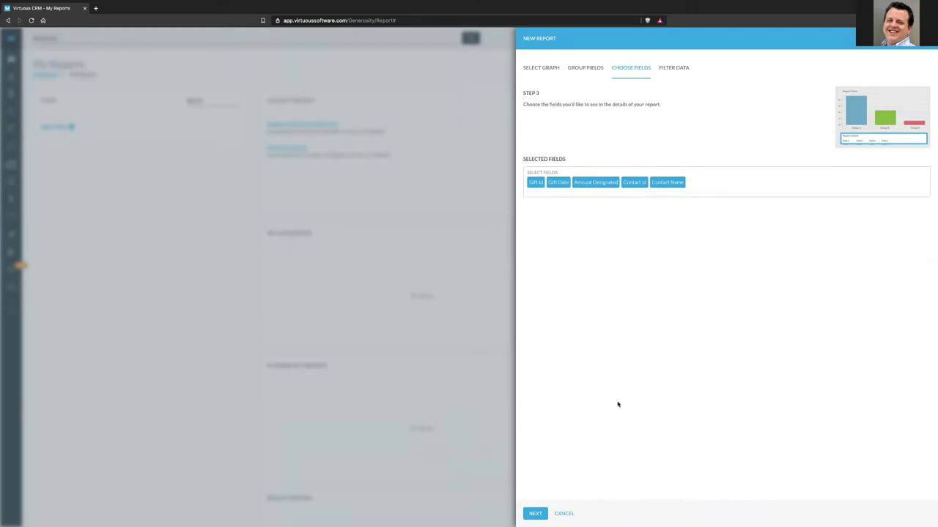
{"action": "left_click", "coordinate": [534, 514]}
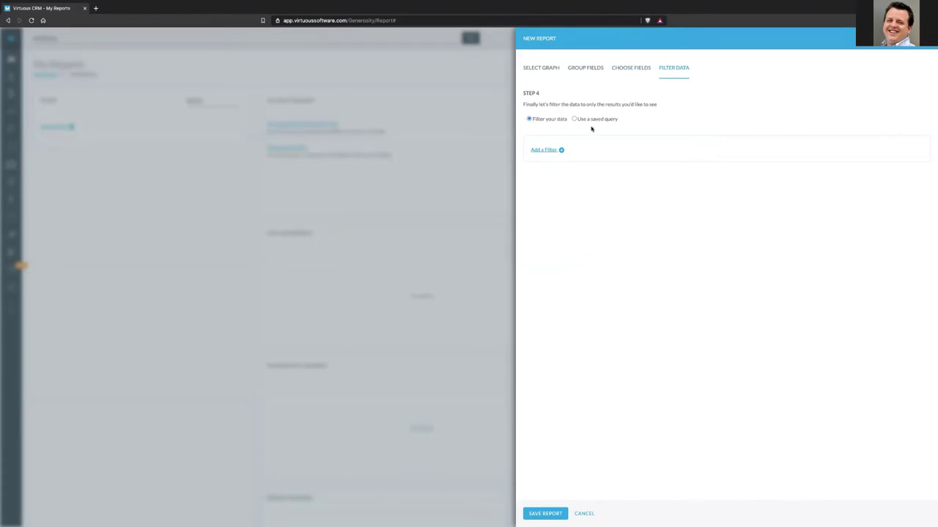
Step: Check the saved query option, return to filtering the data directly, and add a Gift Date filter of greater than or equal to 01/01/2020
{"action": "left_click", "coordinate": [574, 120]}
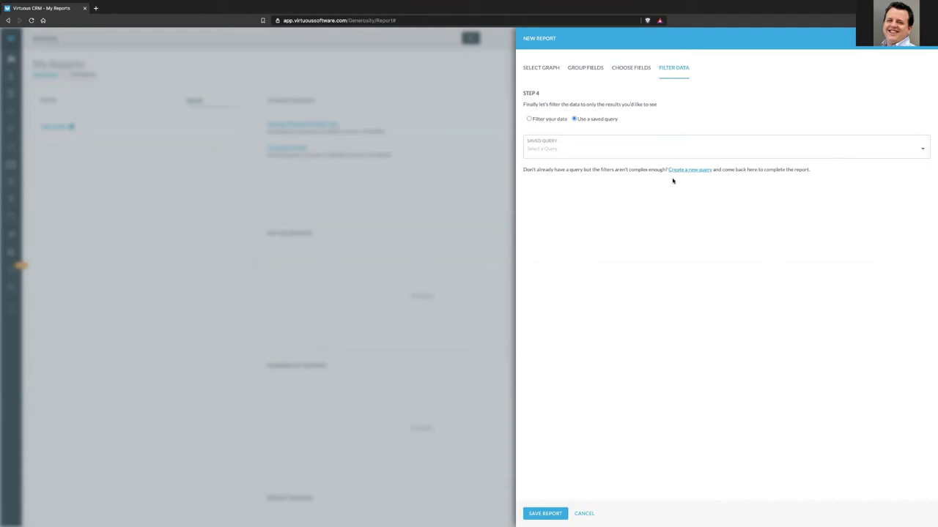
{"action": "left_click", "coordinate": [557, 121]}
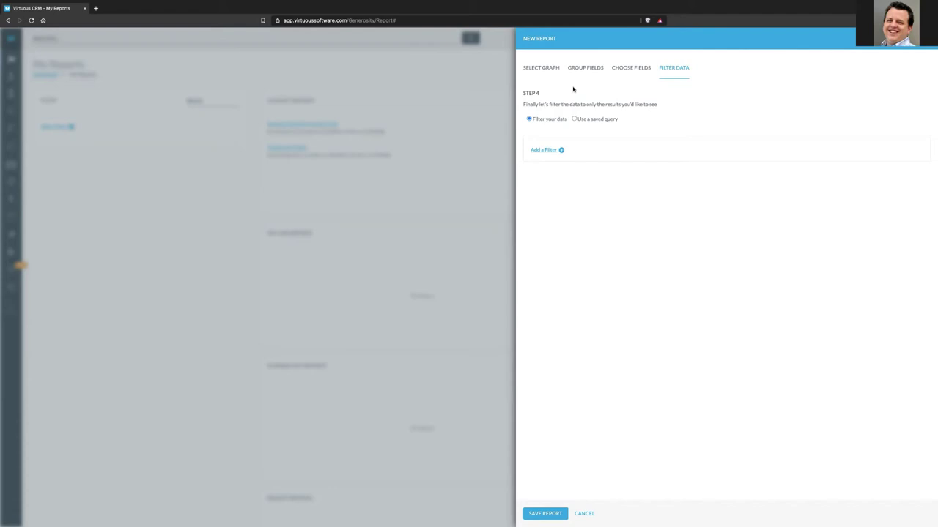
{"action": "left_click", "coordinate": [543, 150]}
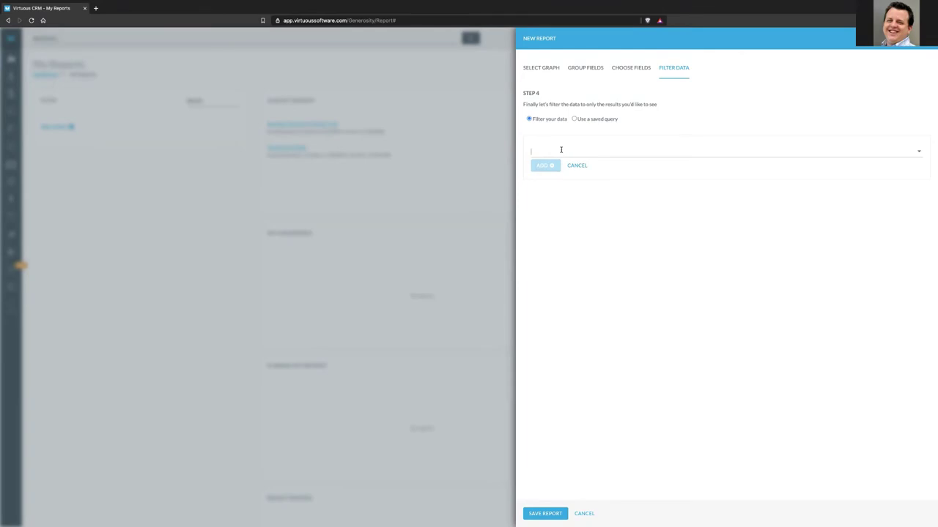
{"action": "left_click", "coordinate": [562, 152]}
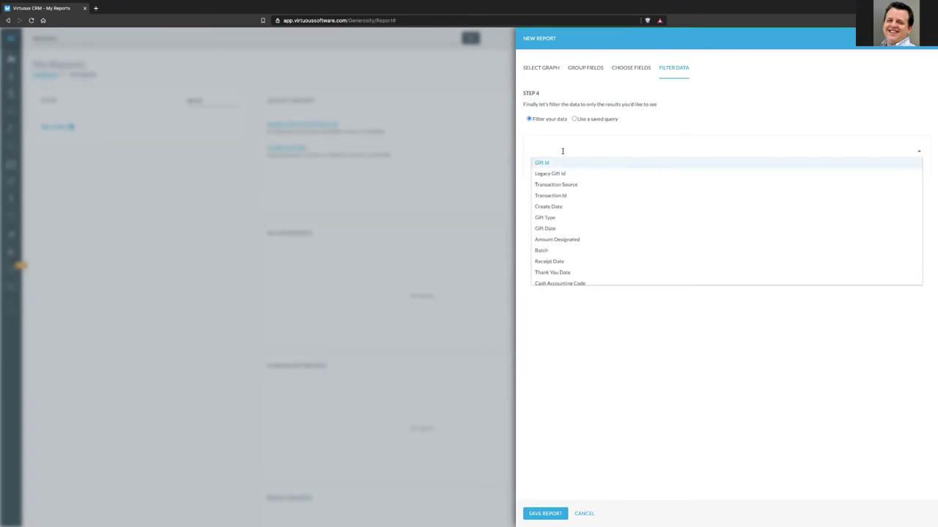
{"action": "left_click", "coordinate": [558, 228]}
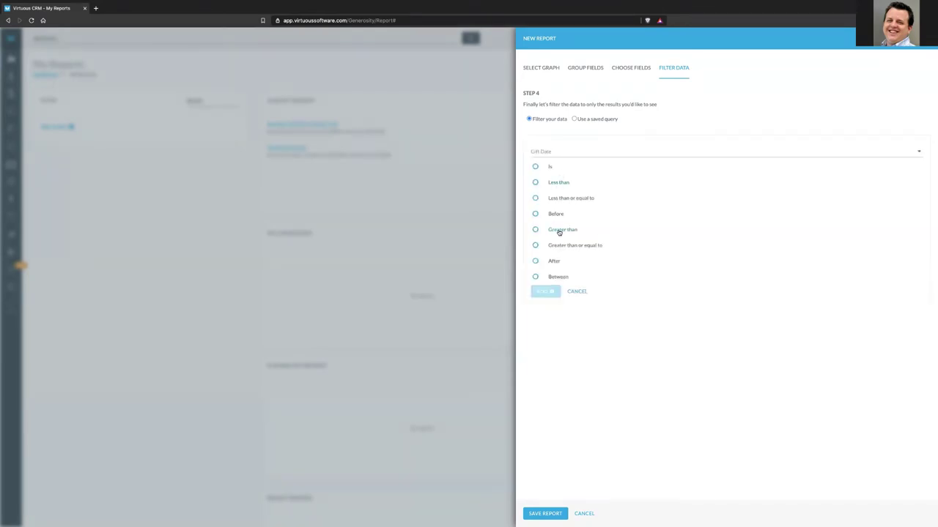
{"action": "left_click", "coordinate": [561, 247]}
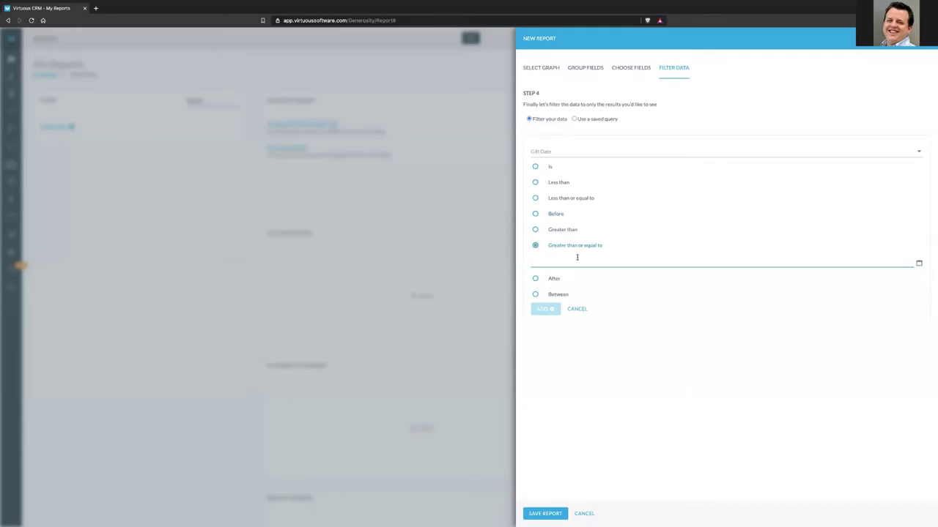
{"action": "left_click", "coordinate": [575, 261]}
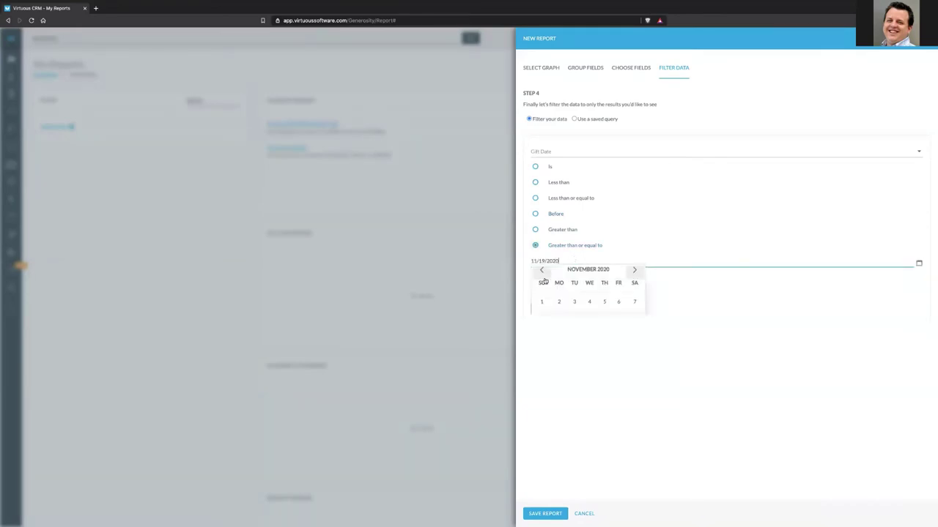
{"action": "left_click", "coordinate": [542, 272]}
{"action": "left_click", "coordinate": [542, 272]}
{"action": "left_click", "coordinate": [542, 273]}
{"action": "left_click", "coordinate": [542, 272]}
{"action": "left_click", "coordinate": [542, 273]}
{"action": "left_click", "coordinate": [542, 273]}
{"action": "left_click", "coordinate": [542, 272]}
{"action": "left_click", "coordinate": [542, 272]}
{"action": "left_click", "coordinate": [542, 273]}
{"action": "left_click", "coordinate": [542, 272]}
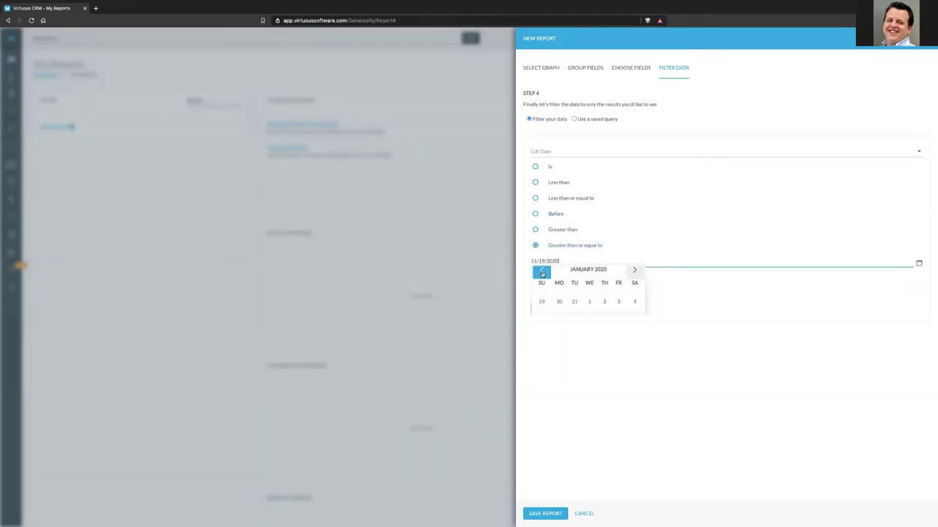
{"action": "left_click", "coordinate": [589, 302]}
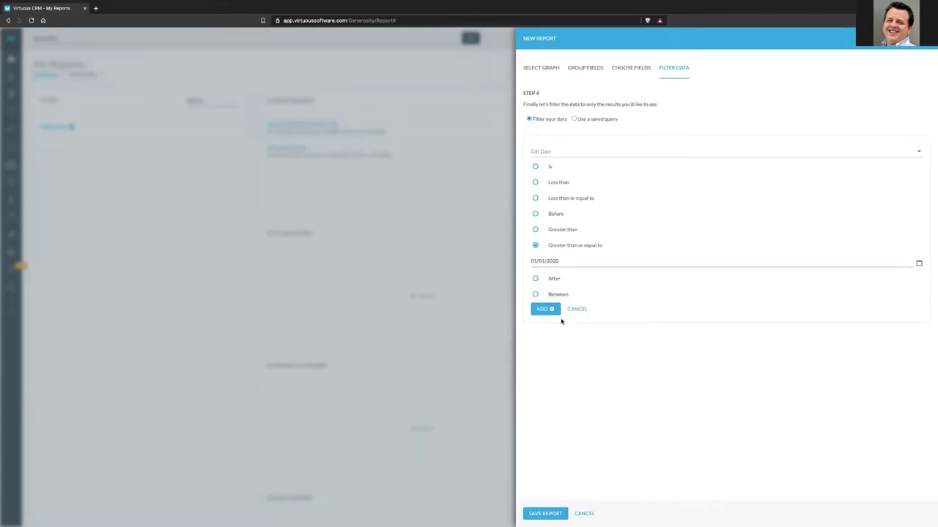
{"action": "left_click", "coordinate": [546, 309]}
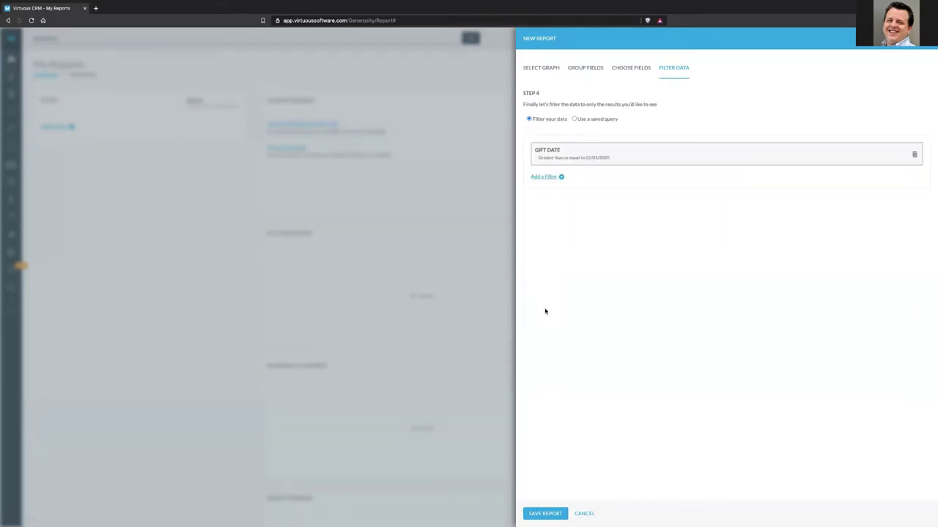
Step: Add an Amount Designated filter of greater than 0 and save the report
{"action": "left_click", "coordinate": [544, 176]}
{"action": "left_click", "coordinate": [555, 179]}
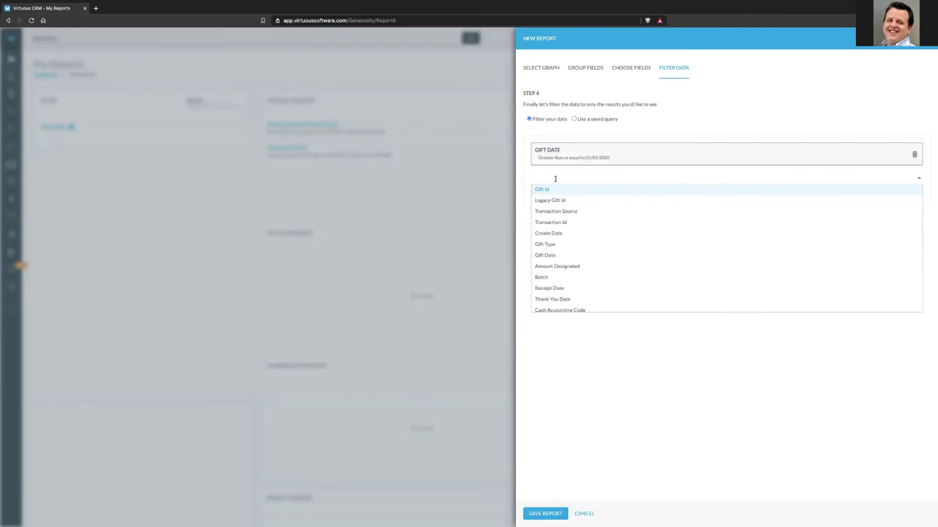
{"action": "type", "text": "Amount"}
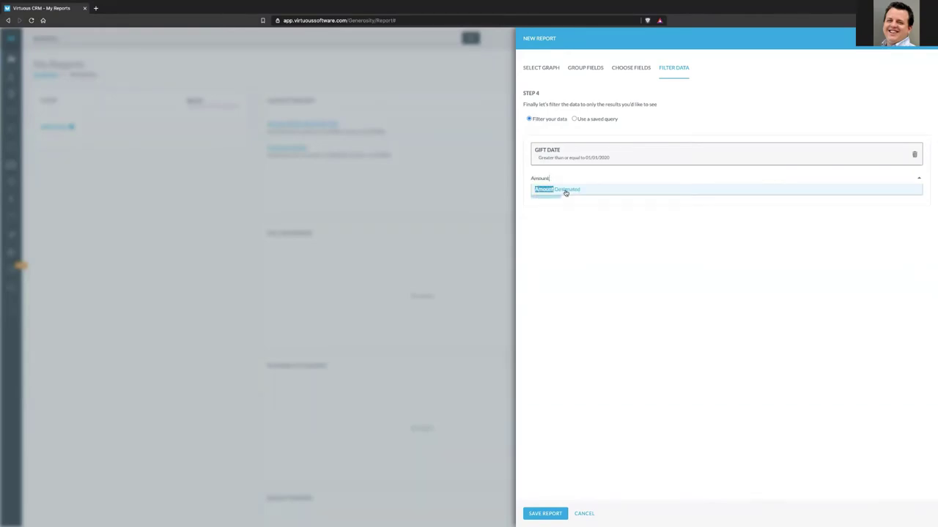
{"action": "left_click", "coordinate": [565, 189]}
{"action": "left_click", "coordinate": [563, 257]}
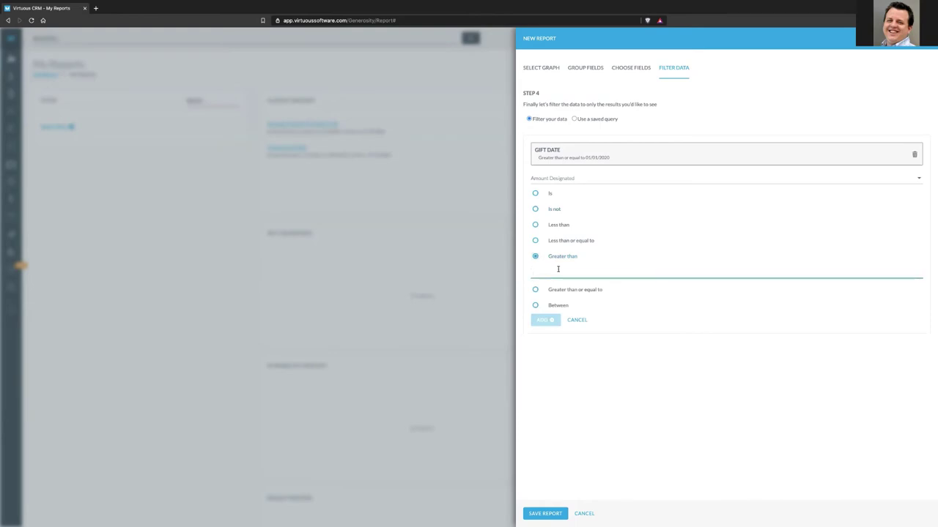
{"action": "type", "text": "0"}
{"action": "left_click", "coordinate": [543, 320]}
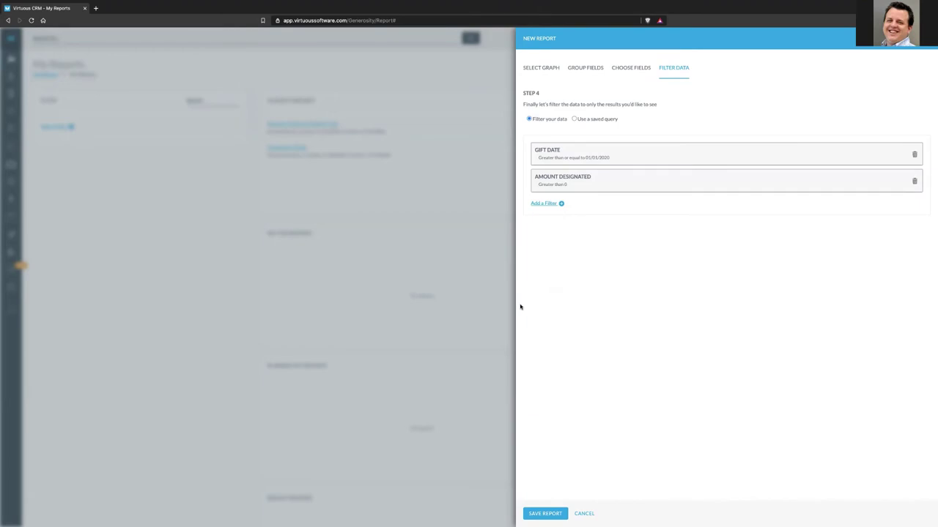
{"action": "left_click", "coordinate": [544, 514]}
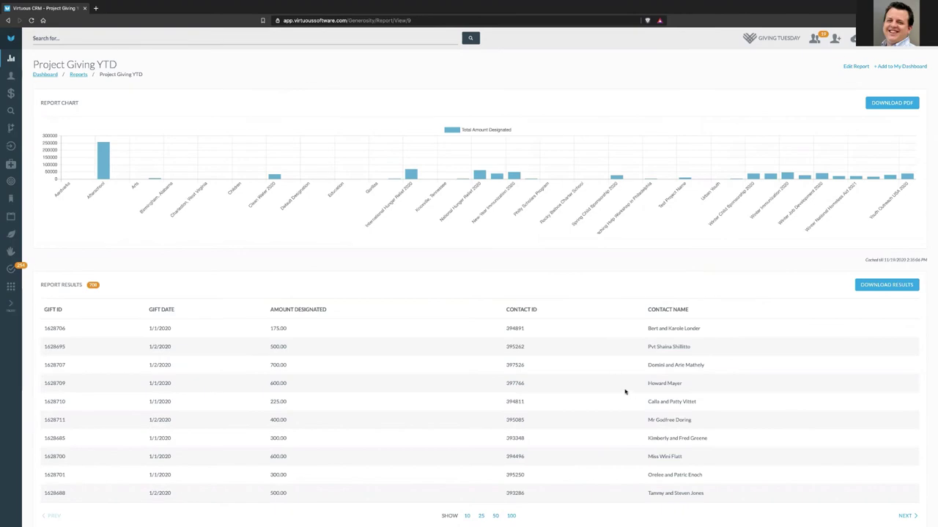
Step: Look over the Project Giving YTD chart and results, add the report to the dashboard, and dismiss the notice
{"action": "scroll", "coordinate": [623, 391], "scroll_direction": "down", "scroll_amount": 3}
{"action": "scroll", "coordinate": [634, 257], "scroll_direction": "up", "scroll_amount": 3}
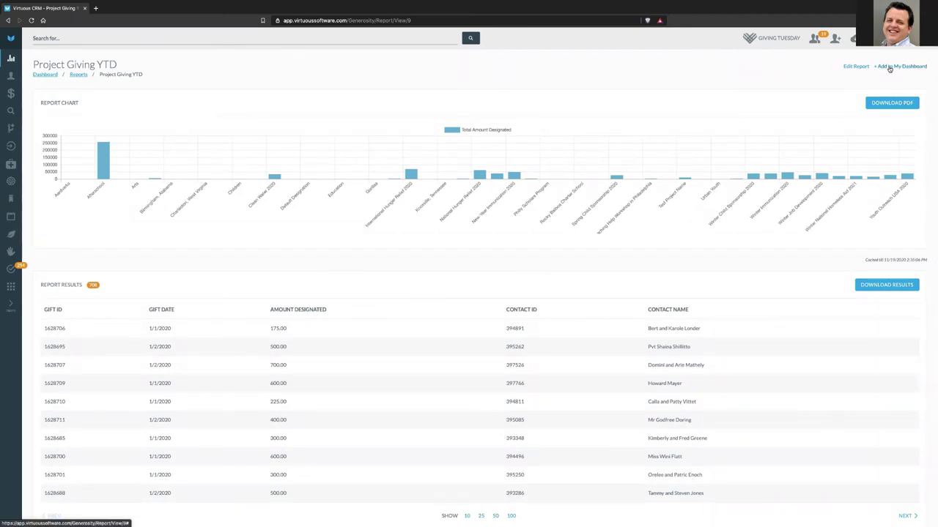
{"action": "left_click", "coordinate": [889, 68]}
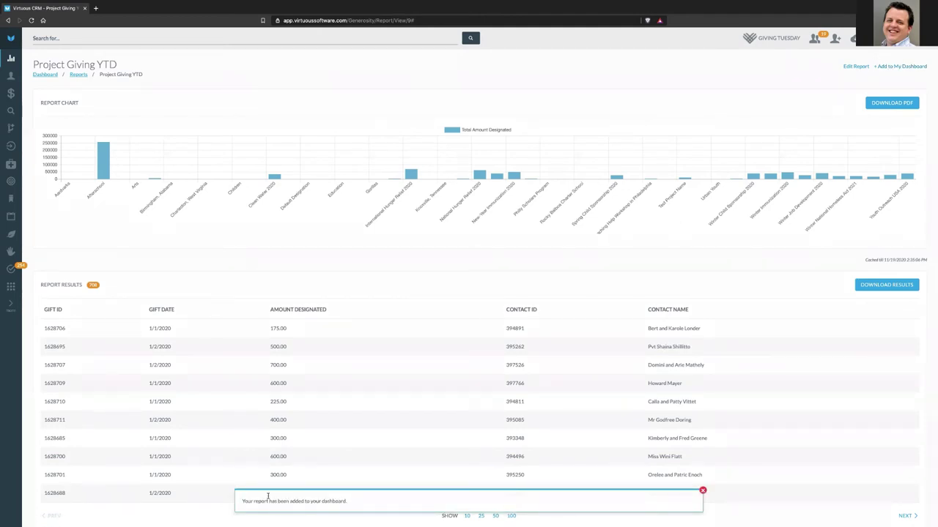
{"action": "left_click", "coordinate": [703, 490]}
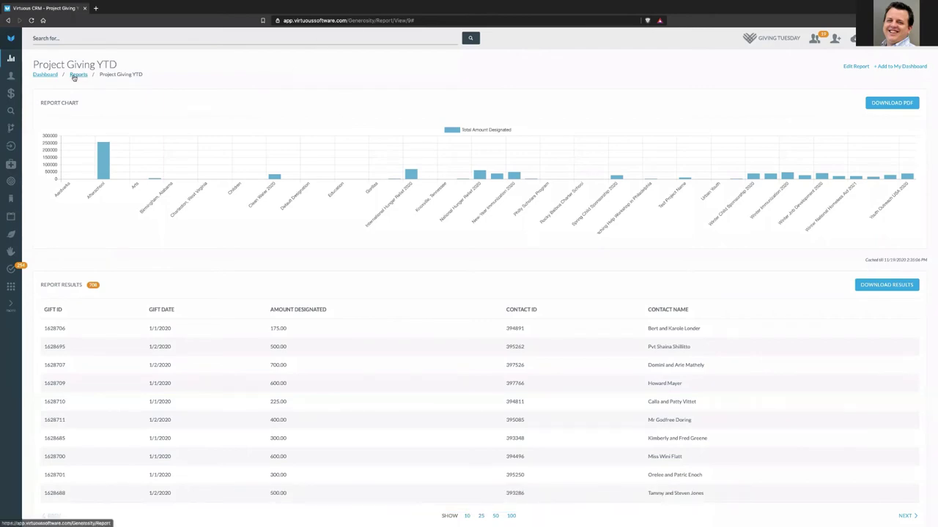
Step: Open the dashboard in a separate browser tab and examine the Project Giving YTD chart widget
{"action": "right_click", "coordinate": [46, 75]}
{"action": "left_click", "coordinate": [88, 79]}
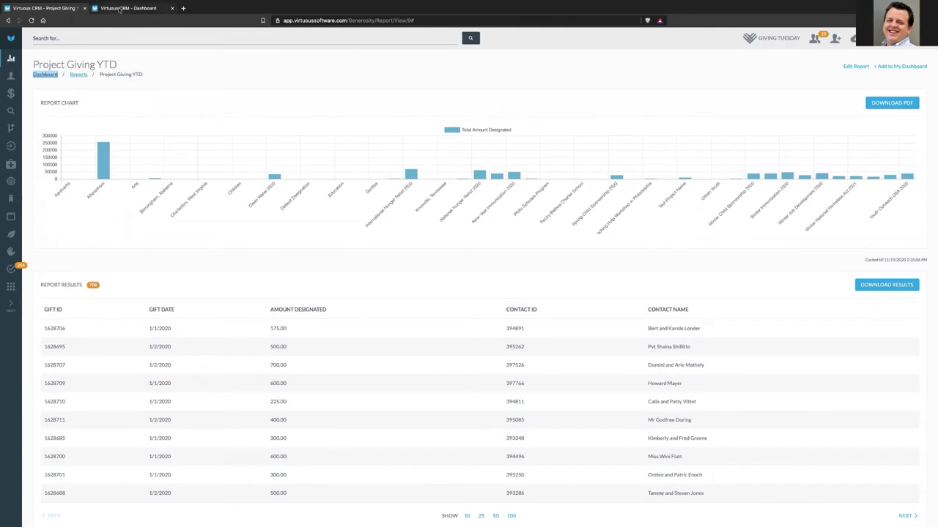
{"action": "left_click", "coordinate": [119, 9]}
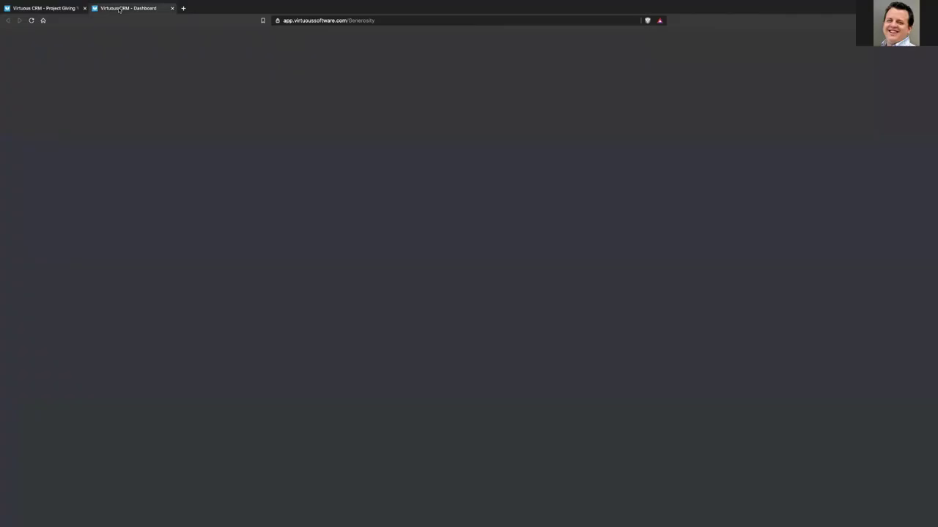
{"action": "scroll", "coordinate": [482, 297], "scroll_direction": "down", "scroll_amount": 2}
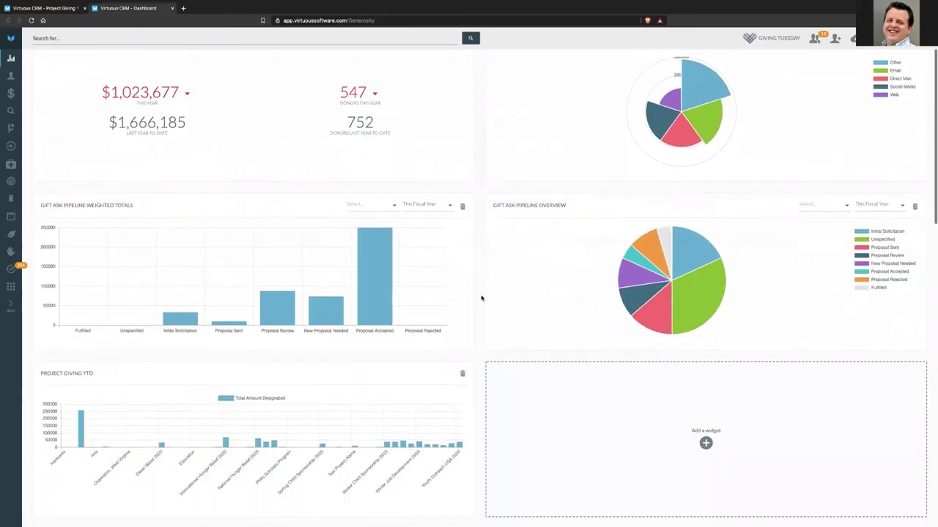
{"action": "scroll", "coordinate": [482, 296], "scroll_direction": "down", "scroll_amount": 3}
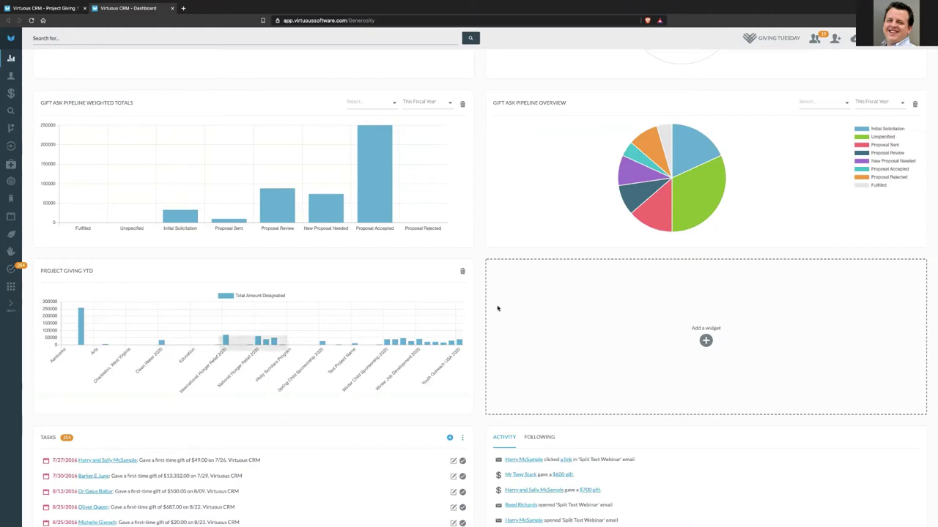
Step: Return to the Project Giving YTD report, open its edit settings, and close them without saving
{"action": "key", "text": "ctrl+shift+Tab"}
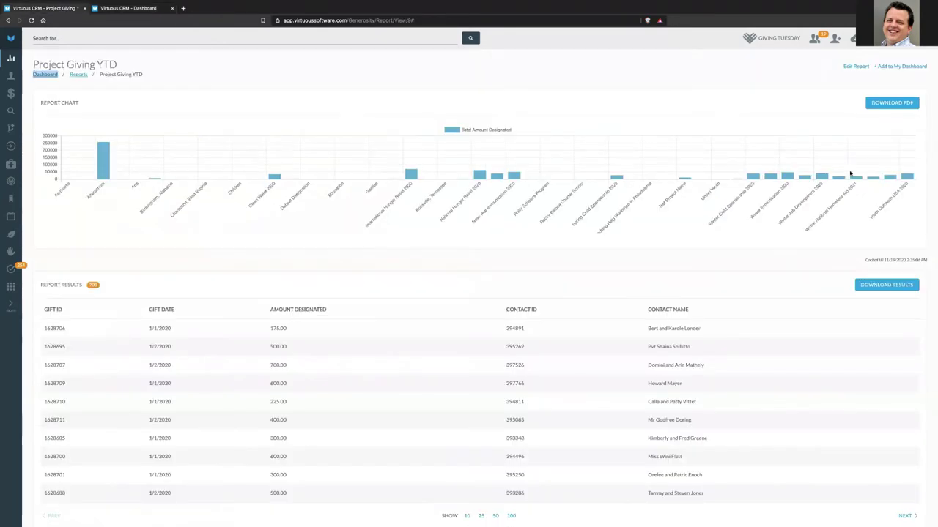
{"action": "left_click", "coordinate": [855, 67]}
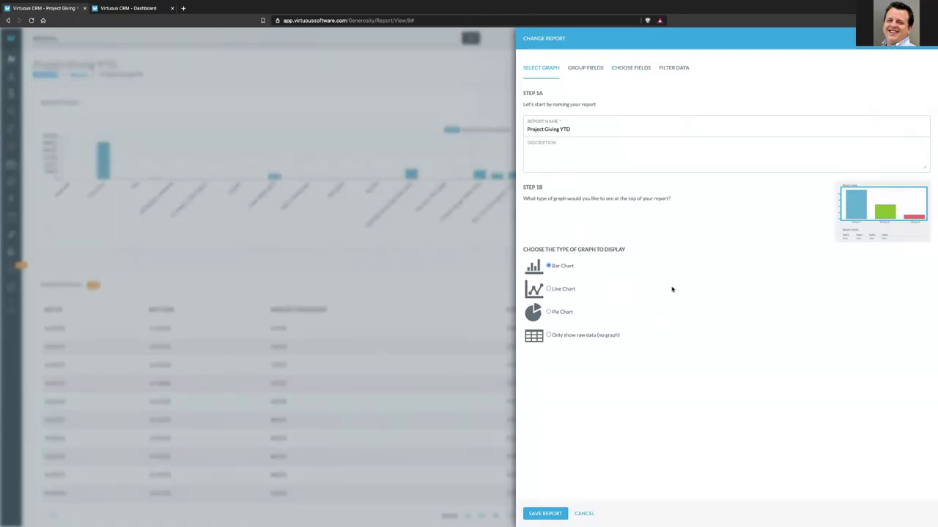
{"action": "left_click", "coordinate": [591, 514]}
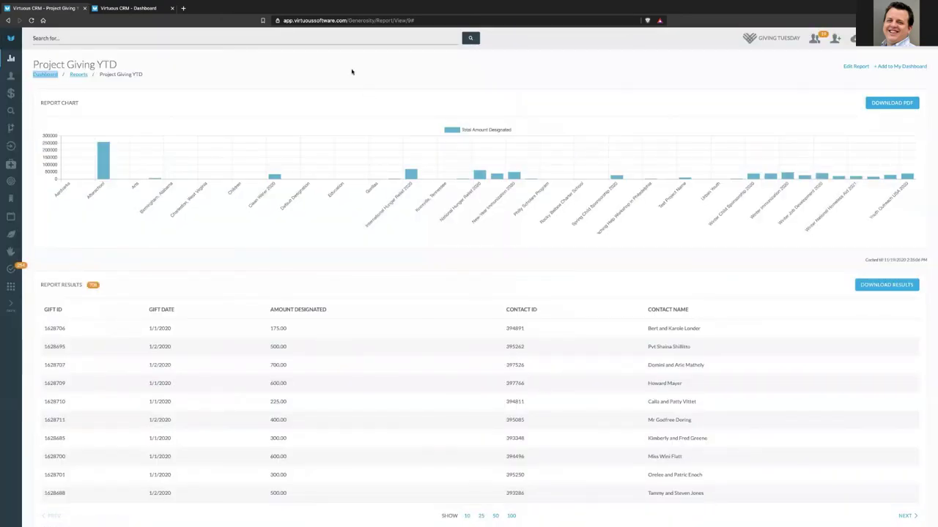
Step: Open the copy form for Project Giving YTD from the report list, toggle its sharing option, and cancel the copy
{"action": "left_click", "coordinate": [78, 75]}
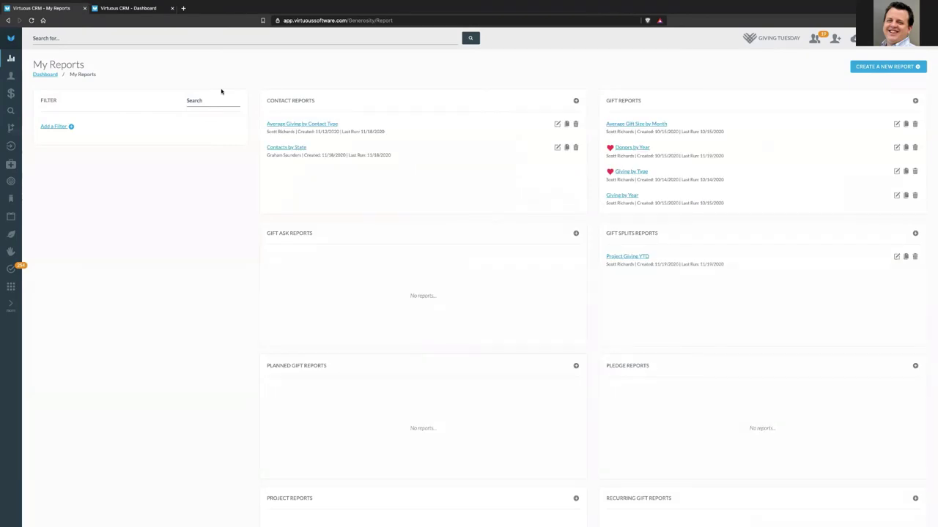
{"action": "left_click", "coordinate": [905, 257]}
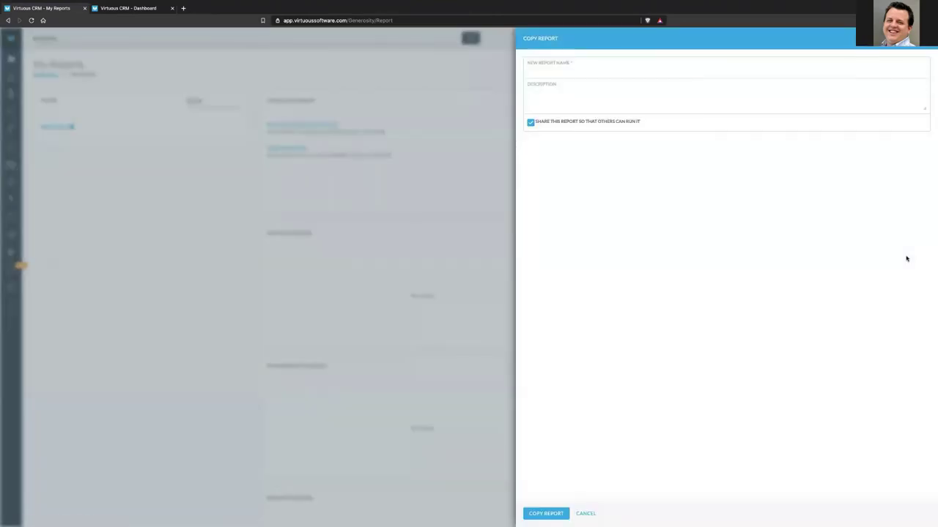
{"action": "left_click", "coordinate": [531, 123]}
{"action": "left_click", "coordinate": [586, 514]}
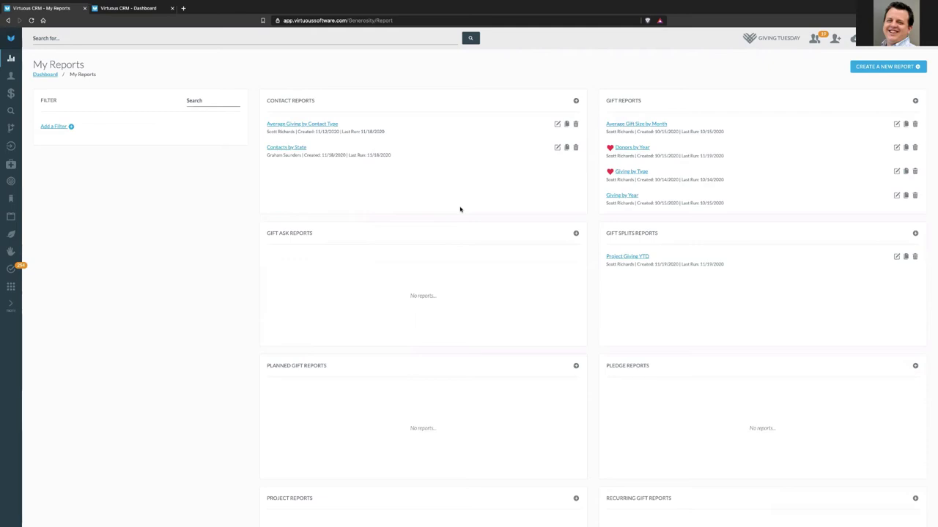
Step: Switch to the other CRM account's dashboard and look at its Contacts list and Gifts list
{"action": "key", "text": "ctrl+w"}
{"action": "scroll", "coordinate": [678, 198], "scroll_direction": "up", "scroll_amount": 3}
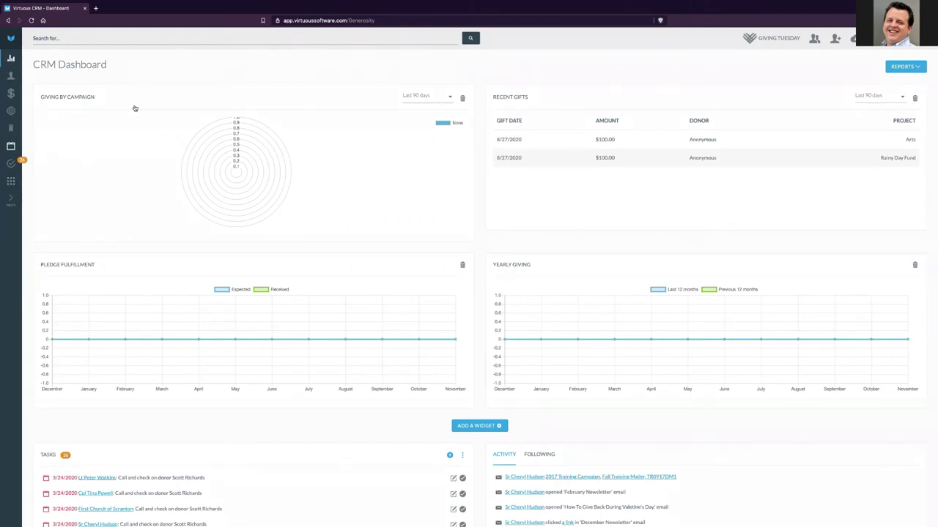
{"action": "left_click", "coordinate": [10, 78]}
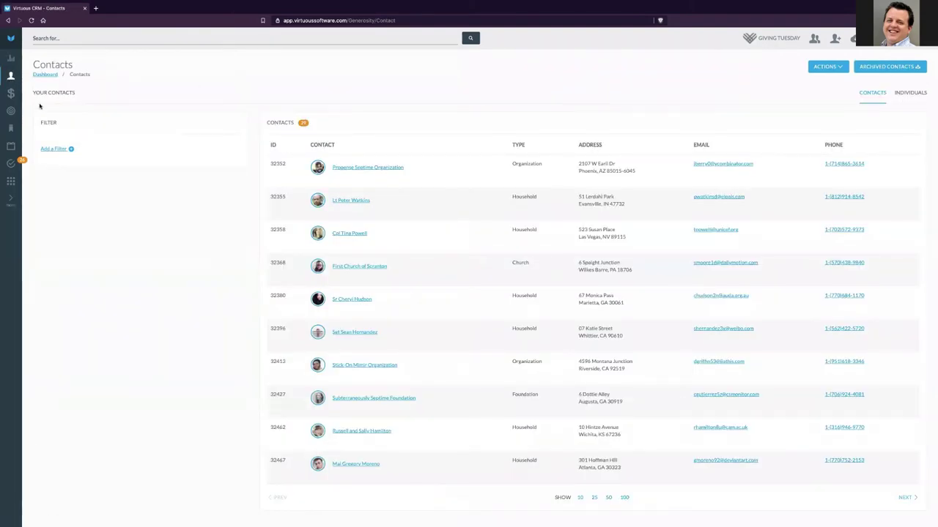
{"action": "left_click", "coordinate": [11, 93]}
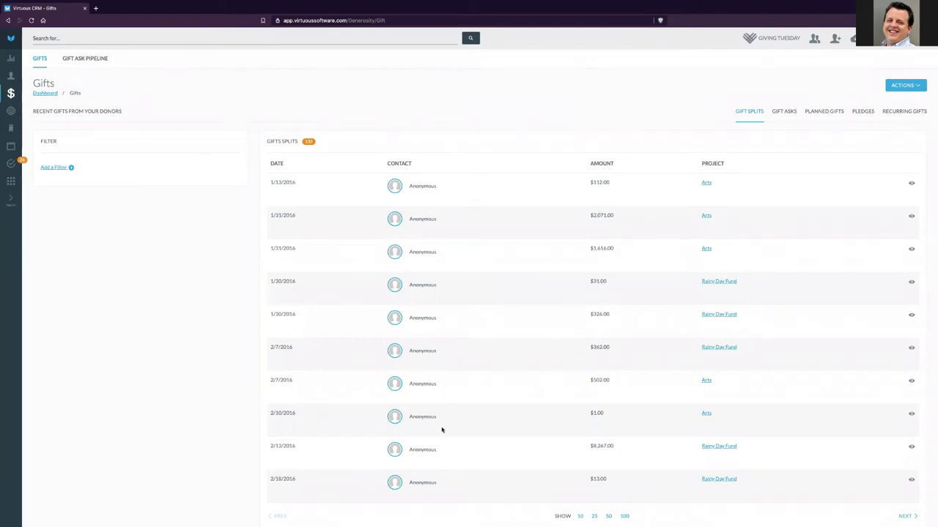
Step: Return to the CRM Dashboard, add a Custom Report widget, and save it
{"action": "left_click", "coordinate": [11, 59]}
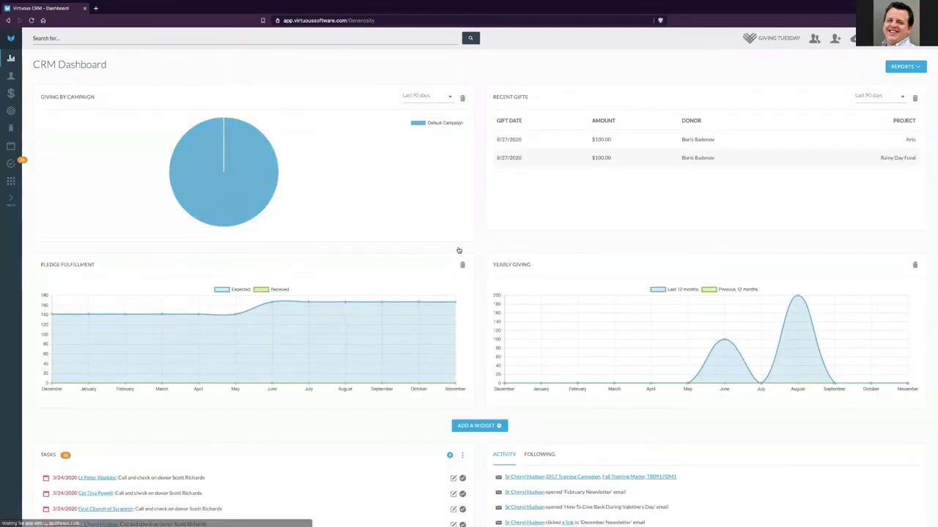
{"action": "scroll", "coordinate": [469, 310], "scroll_direction": "down", "scroll_amount": 2}
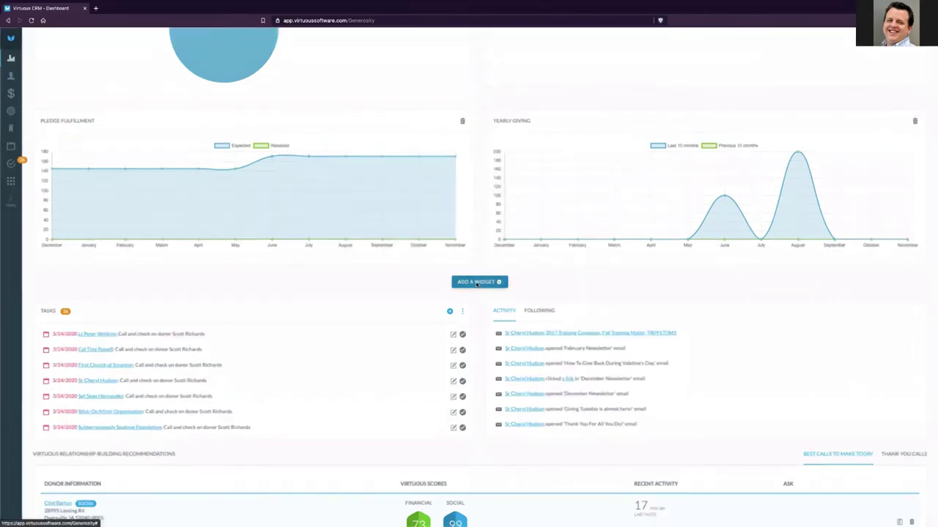
{"action": "left_click", "coordinate": [476, 283]}
{"action": "left_click", "coordinate": [547, 72]}
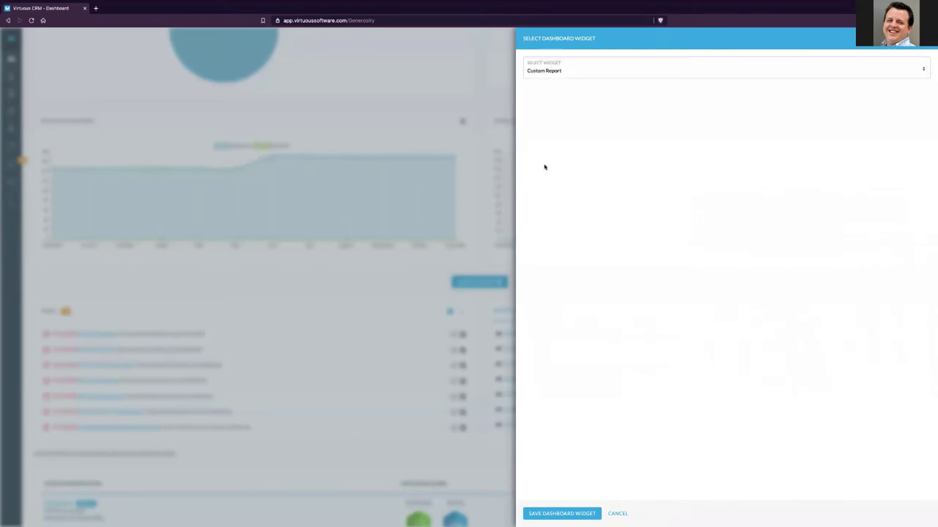
{"action": "left_click", "coordinate": [564, 513]}
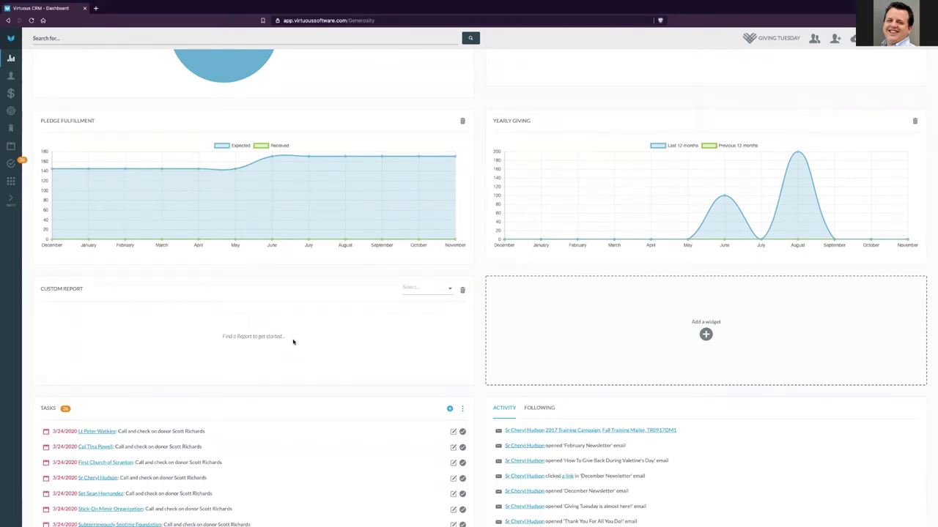
Step: Set the dashboard's new Custom Report widget to show the Project Giving YTD report
{"action": "left_click", "coordinate": [416, 289]}
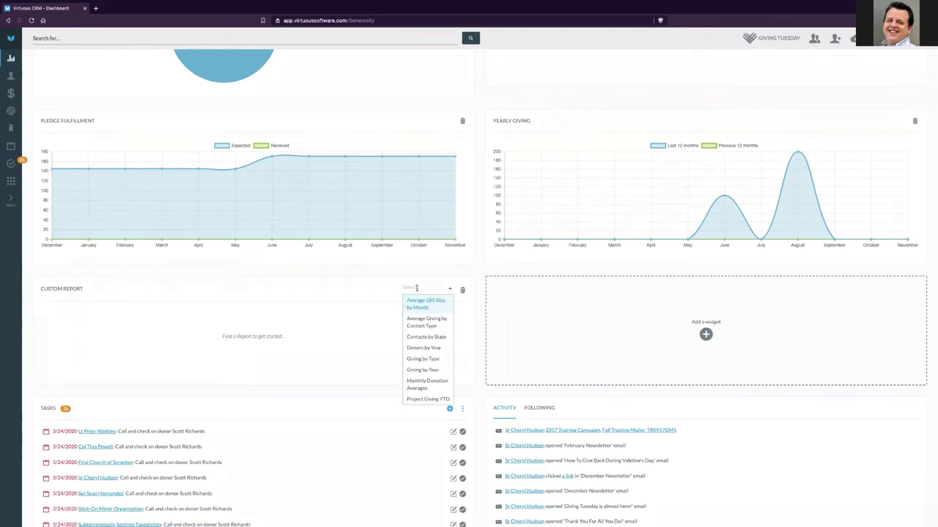
{"action": "scroll", "coordinate": [422, 392], "scroll_direction": "down", "scroll_amount": 1}
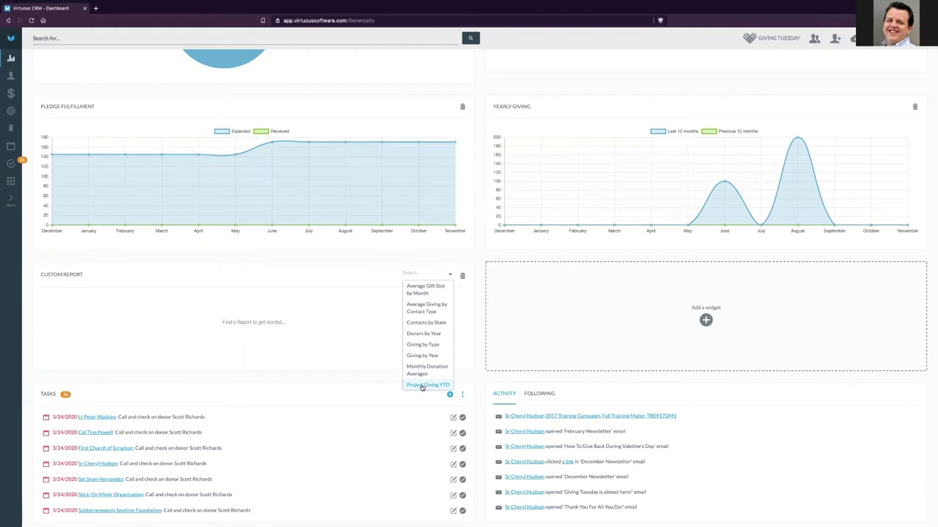
{"action": "left_click", "coordinate": [422, 386]}
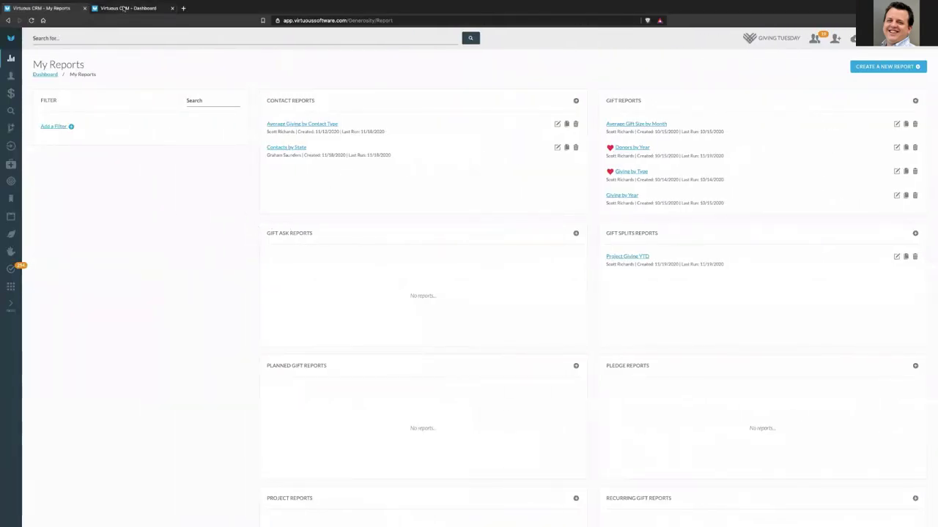
Step: Return to the dashboard and retitle the Custom Report widget as Project Giving YTD
{"action": "left_click", "coordinate": [126, 8]}
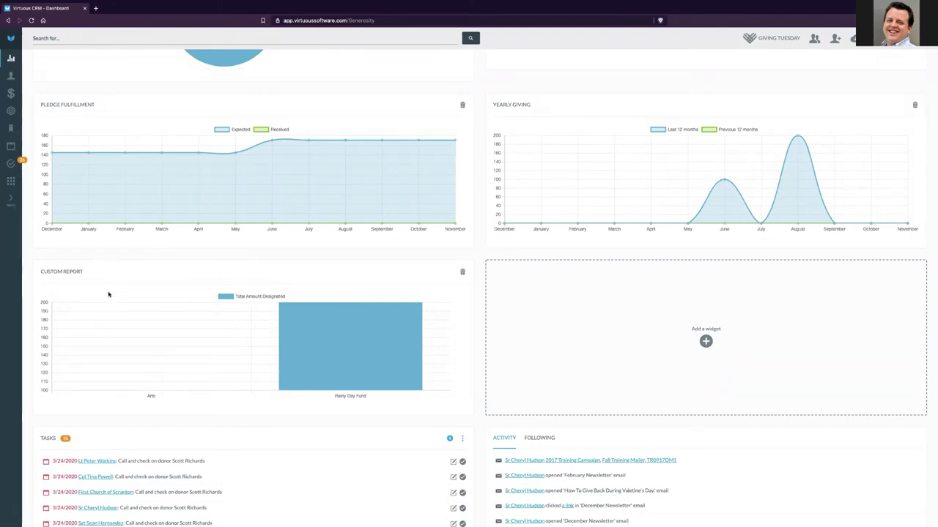
{"action": "left_click", "coordinate": [77, 273]}
{"action": "triple_click", "coordinate": [80, 273]}
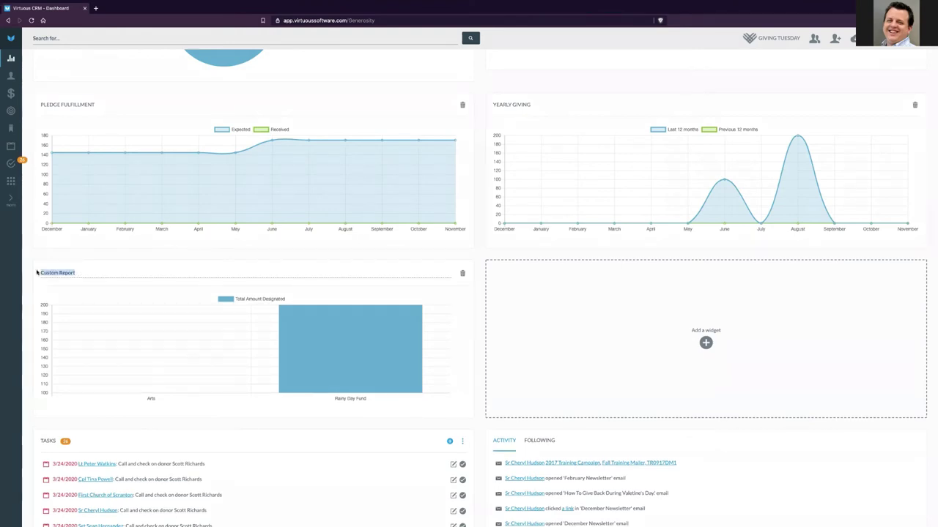
{"action": "type", "text": "Project"}
{"action": "type", "text": "o"}
{"action": "type", "text": "ject"}
{"action": "type", "text": " Giving YTD"}
{"action": "key", "text": "Return"}
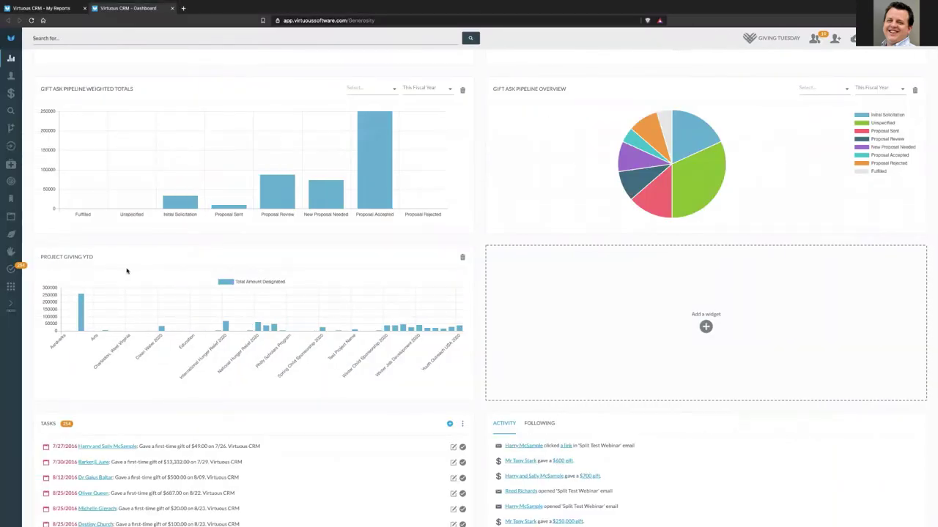
Step: Open the Donors by Year report from My Reports and examine the yearly distinct contact values in its chart
{"action": "left_click", "coordinate": [63, 9]}
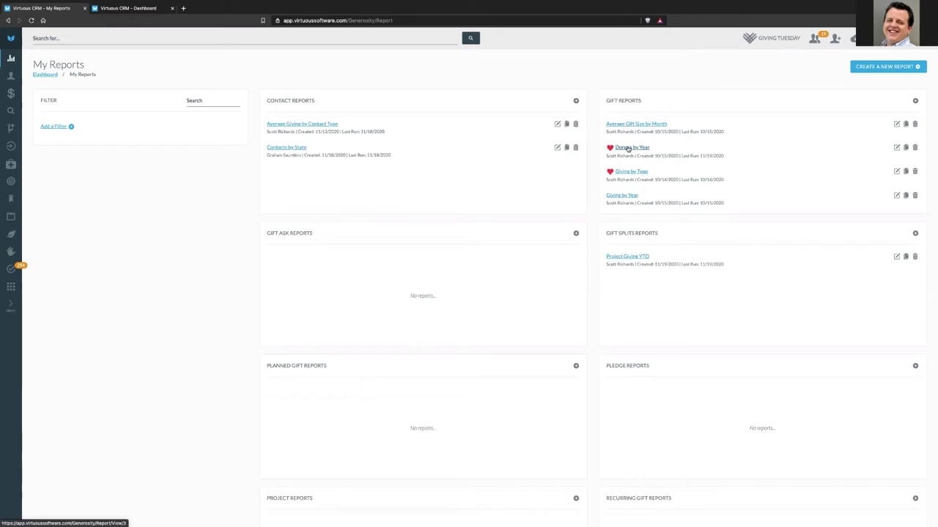
{"action": "left_click", "coordinate": [628, 148]}
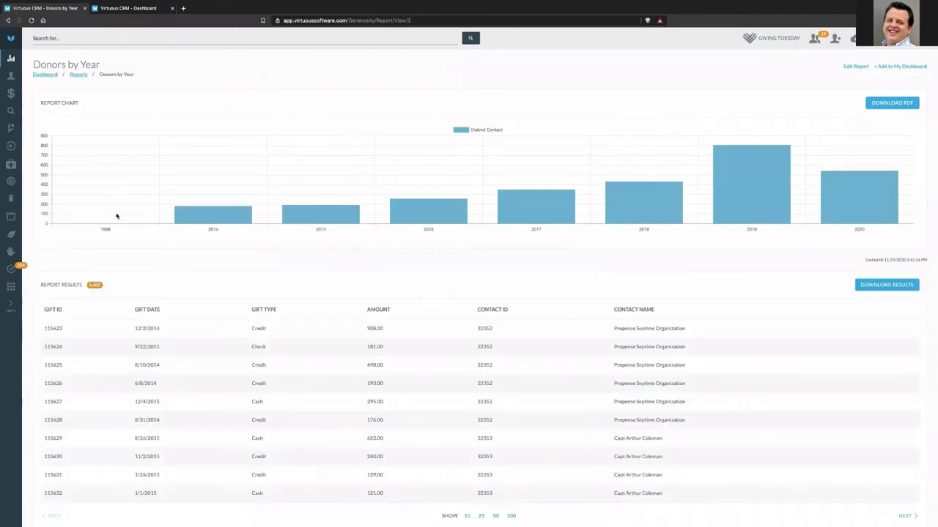
{"action": "mouse_move", "coordinate": [404, 217]}
{"action": "mouse_move", "coordinate": [743, 184]}
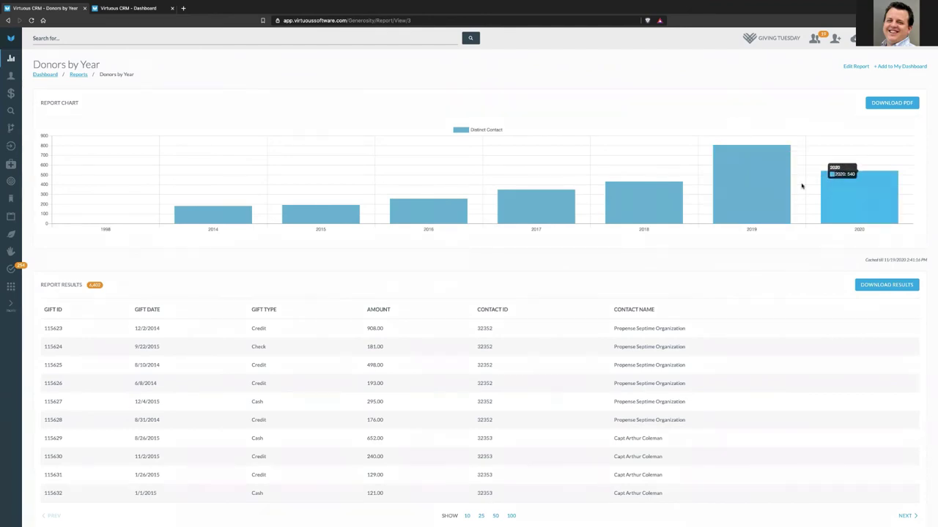
{"action": "mouse_move", "coordinate": [843, 190]}
{"action": "mouse_move", "coordinate": [737, 205]}
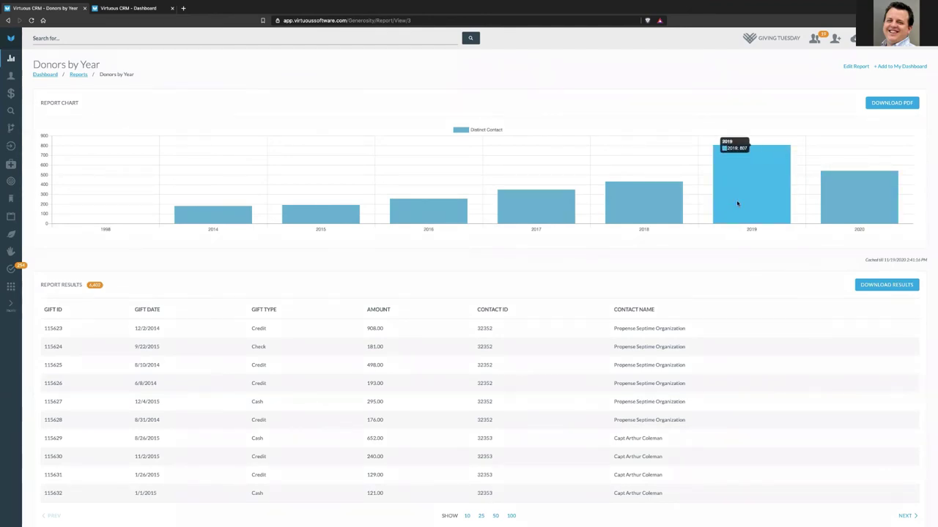
Step: Open the Donors by Year report's edit settings and review its group fields, keeping Contact as the summarized field
{"action": "left_click", "coordinate": [854, 66]}
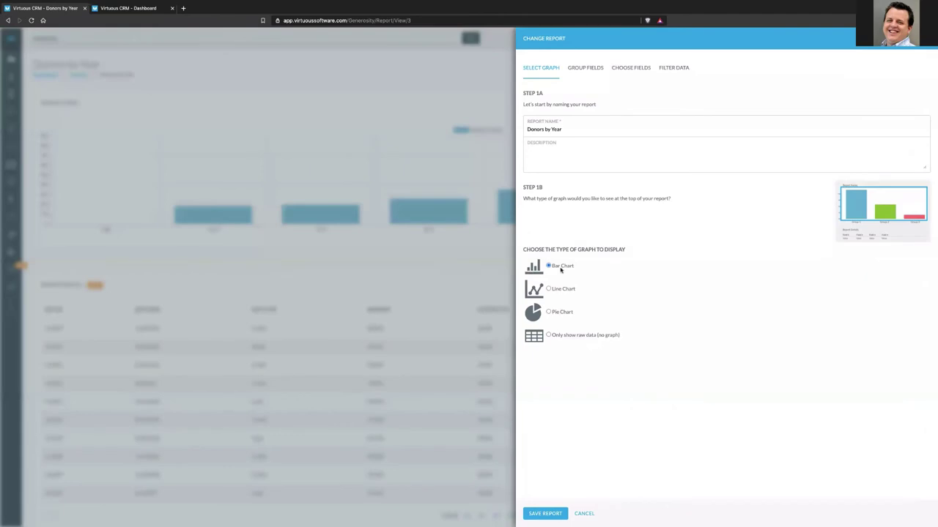
{"action": "left_click", "coordinate": [584, 71]}
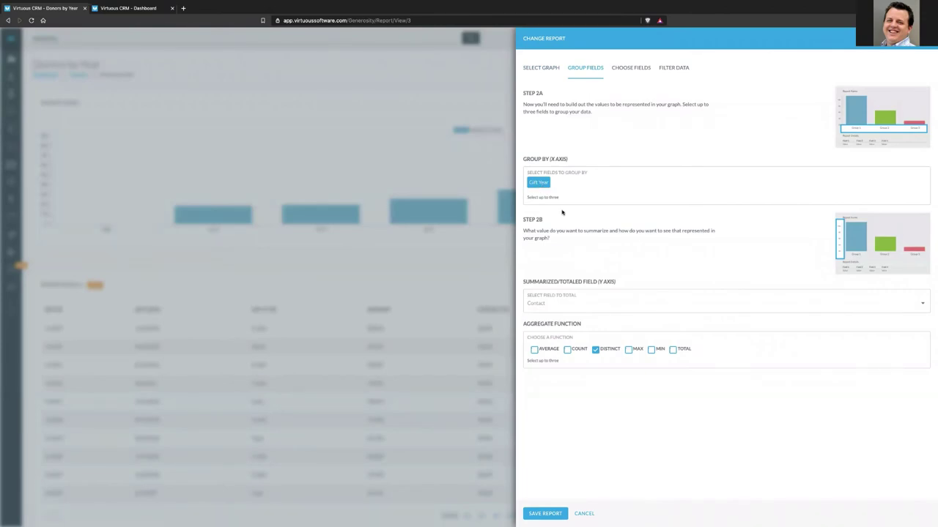
{"action": "left_click", "coordinate": [551, 300]}
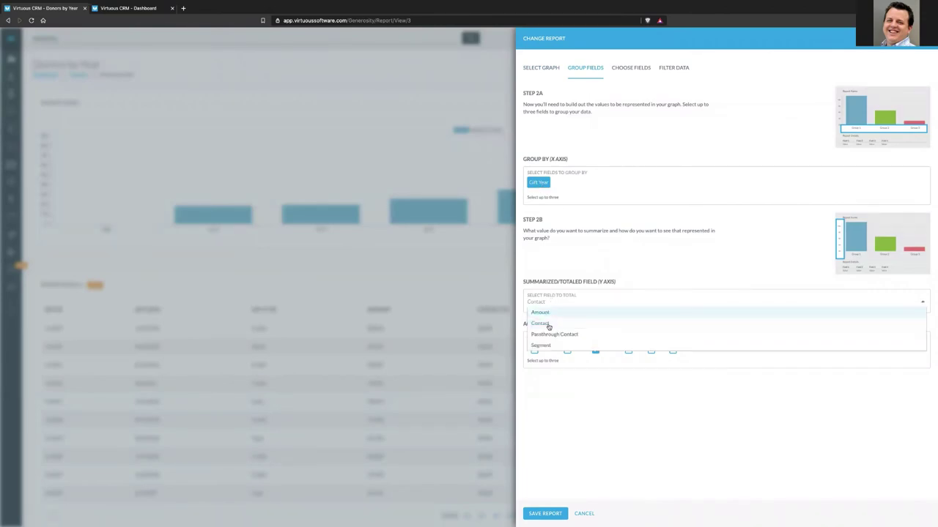
{"action": "left_click", "coordinate": [563, 325]}
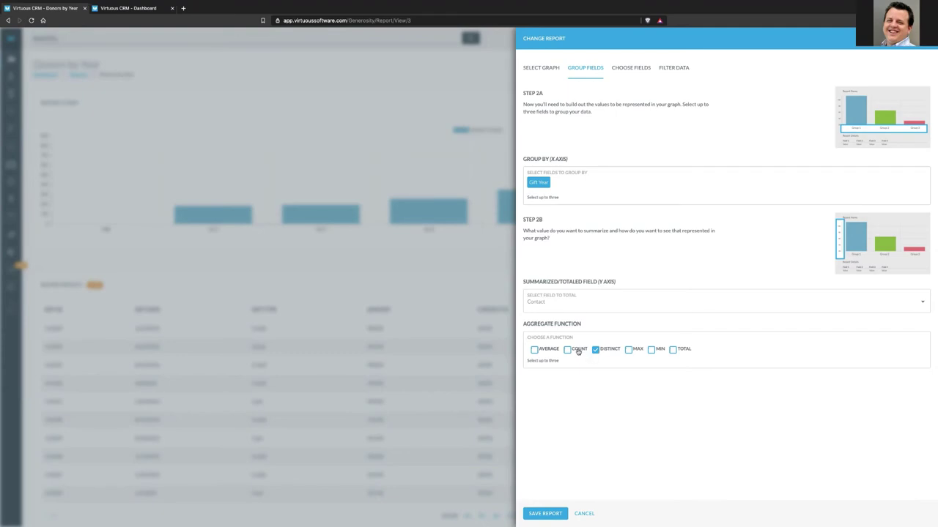
Step: Try to save the Donors by Year report with Average and Count added to its Distinct aggregate function
{"action": "left_click", "coordinate": [577, 350]}
{"action": "left_click", "coordinate": [567, 350]}
{"action": "left_click", "coordinate": [542, 354]}
{"action": "left_click", "coordinate": [569, 354]}
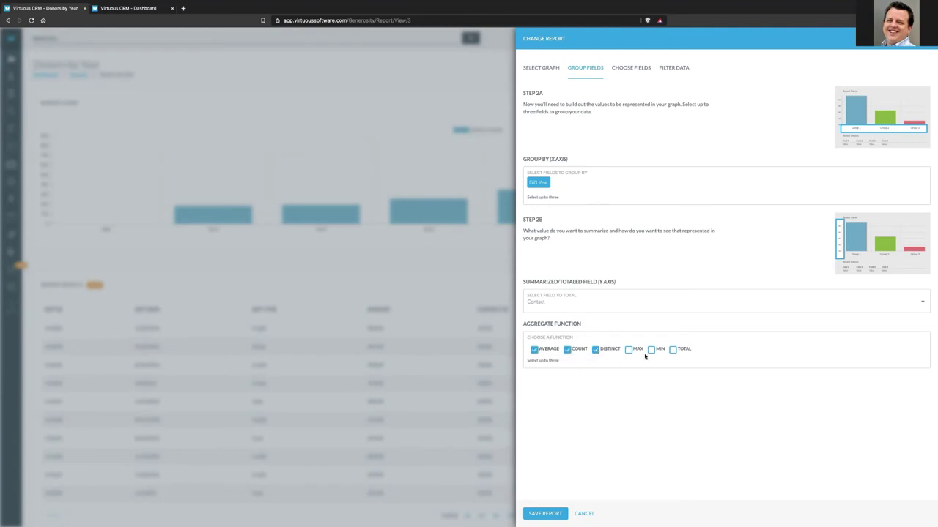
{"action": "left_click", "coordinate": [548, 513]}
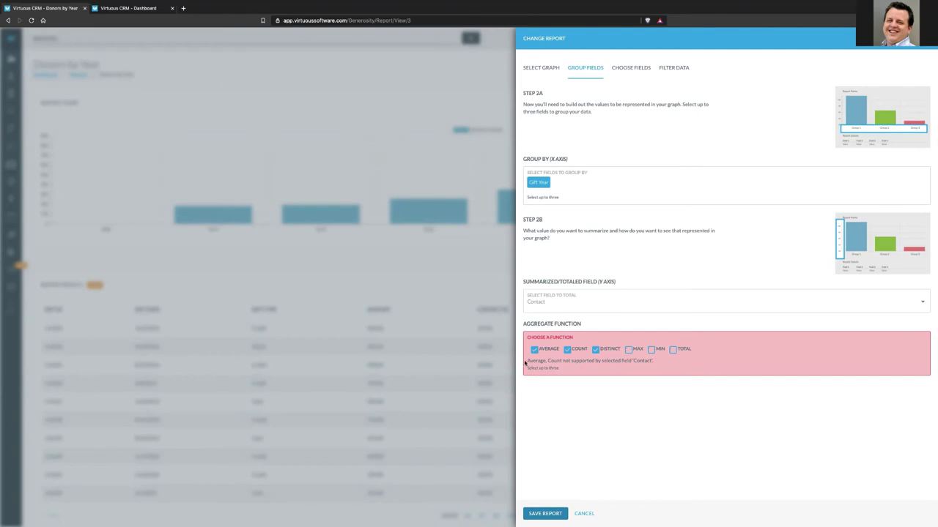
Step: Clear the Average and Count functions and cancel editing the Donors by Year report
{"action": "left_click", "coordinate": [567, 349]}
{"action": "left_click", "coordinate": [535, 350]}
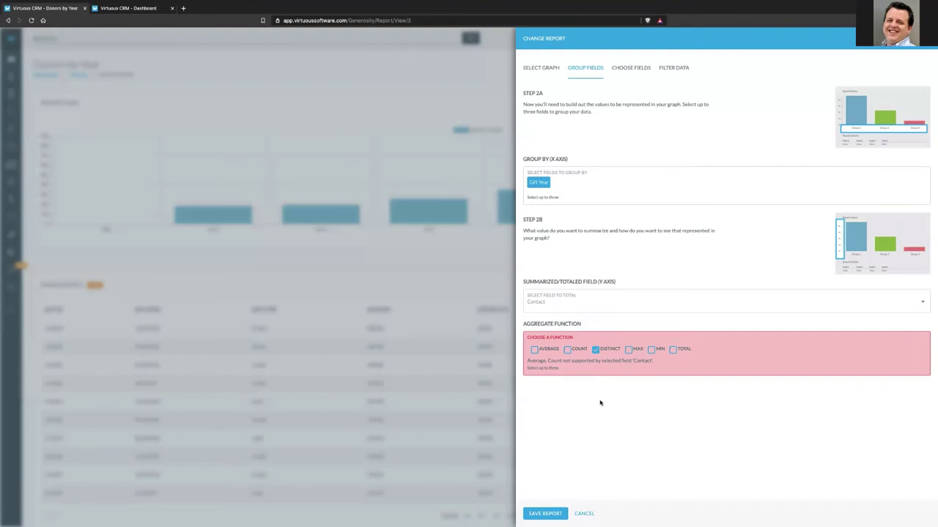
{"action": "left_click", "coordinate": [584, 513]}
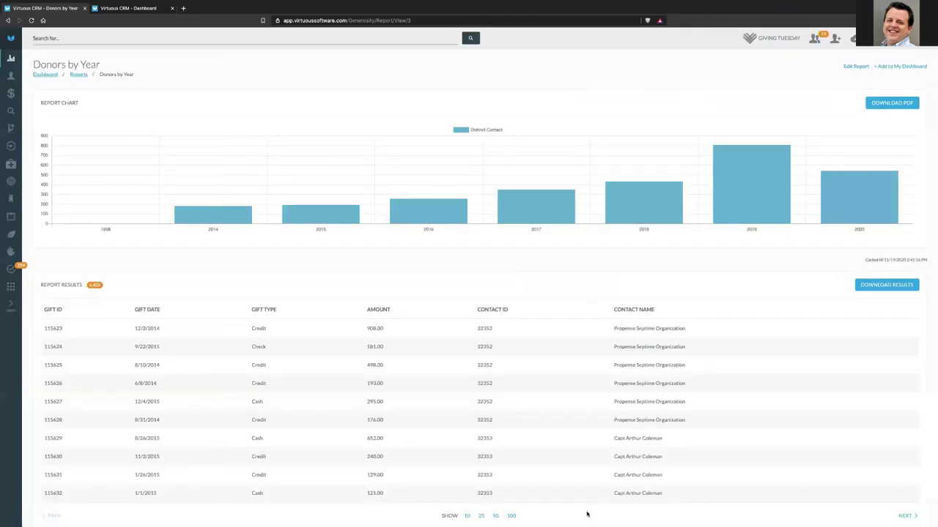
Step: From the report list, start a new recurring gift report, swap the Average function for Distinct on Amount, and cancel it
{"action": "left_click", "coordinate": [78, 74]}
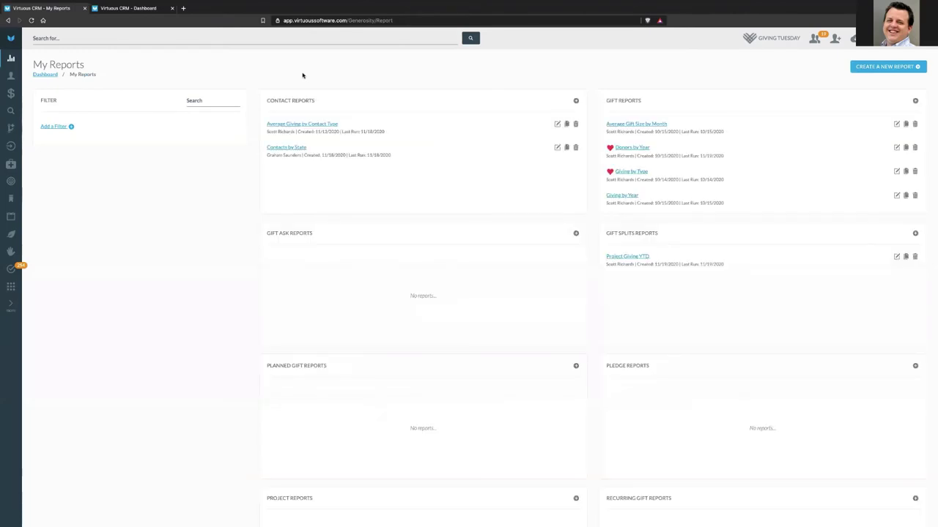
{"action": "scroll", "coordinate": [491, 193], "scroll_direction": "down", "scroll_amount": 3}
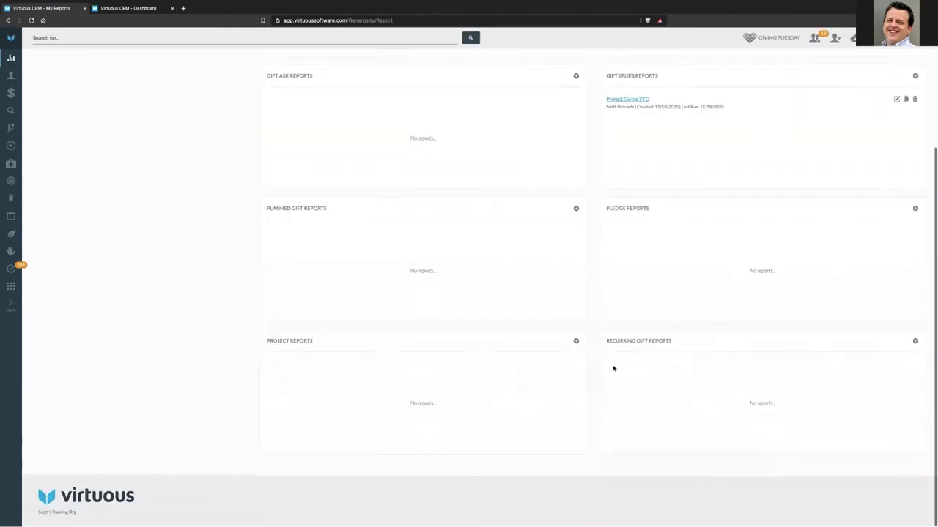
{"action": "left_click", "coordinate": [915, 341]}
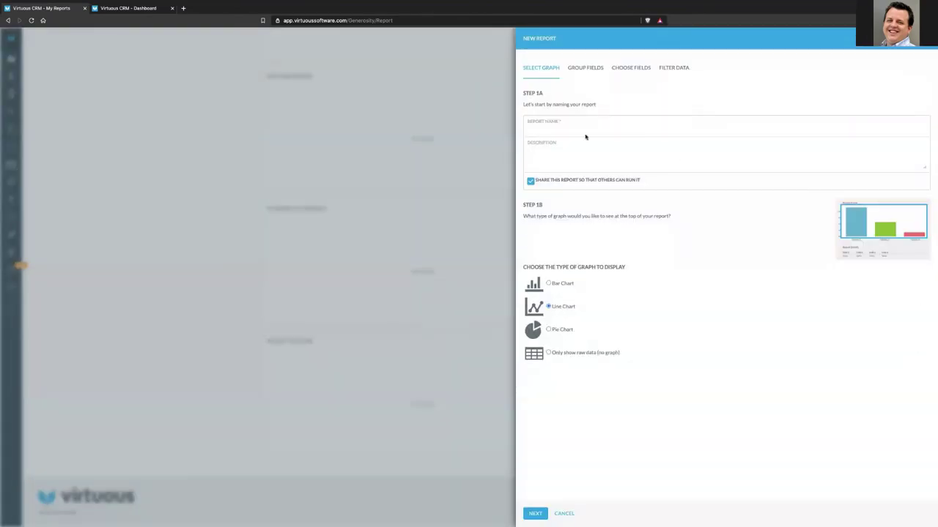
{"action": "left_click", "coordinate": [583, 70]}
{"action": "left_click", "coordinate": [549, 298]}
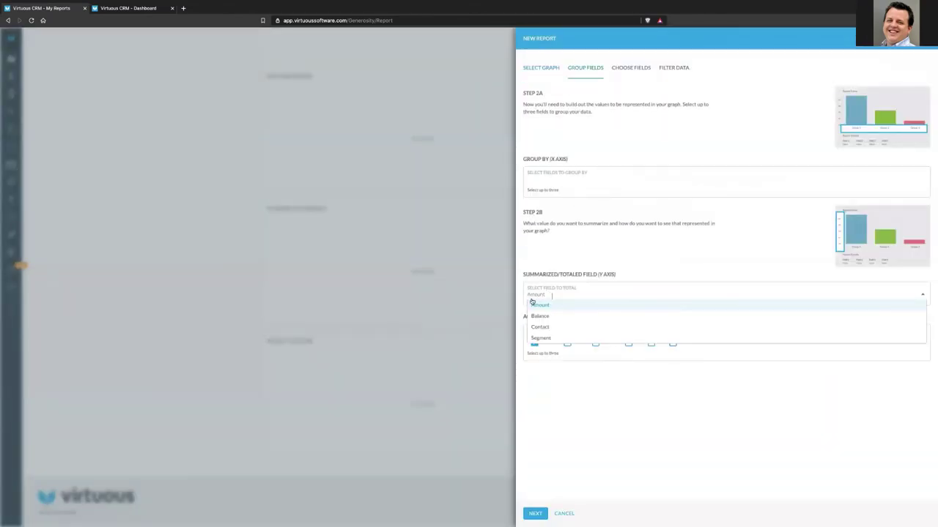
{"action": "left_click", "coordinate": [552, 263]}
{"action": "left_click", "coordinate": [595, 342]}
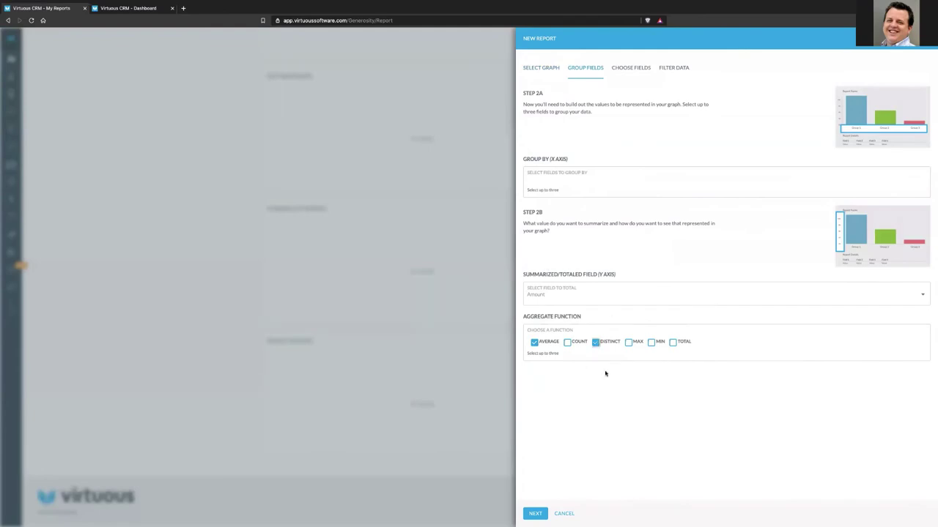
{"action": "left_click", "coordinate": [534, 342]}
{"action": "left_click", "coordinate": [563, 513]}
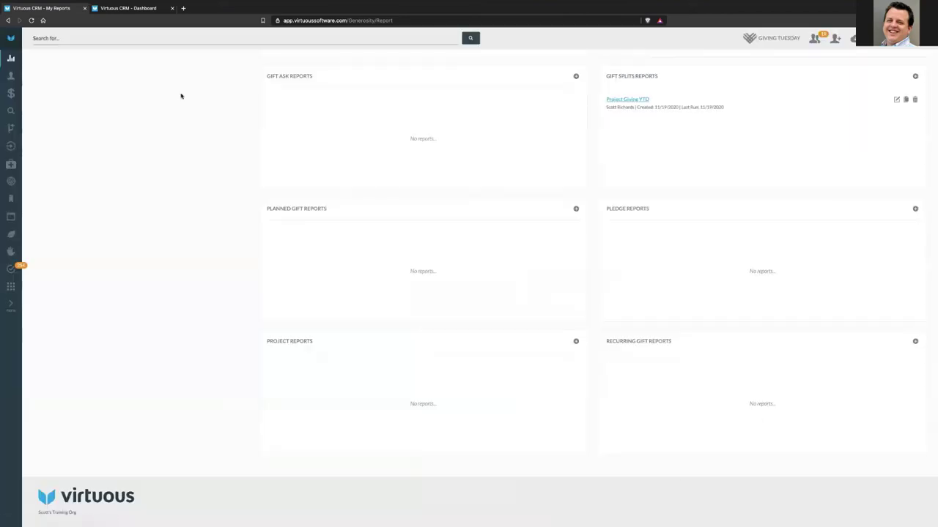
Step: Start a new gift report shown as a pie chart, enter a name beginning with "Average", and continue to its group fields
{"action": "scroll", "coordinate": [186, 132], "scroll_direction": "up", "scroll_amount": 3}
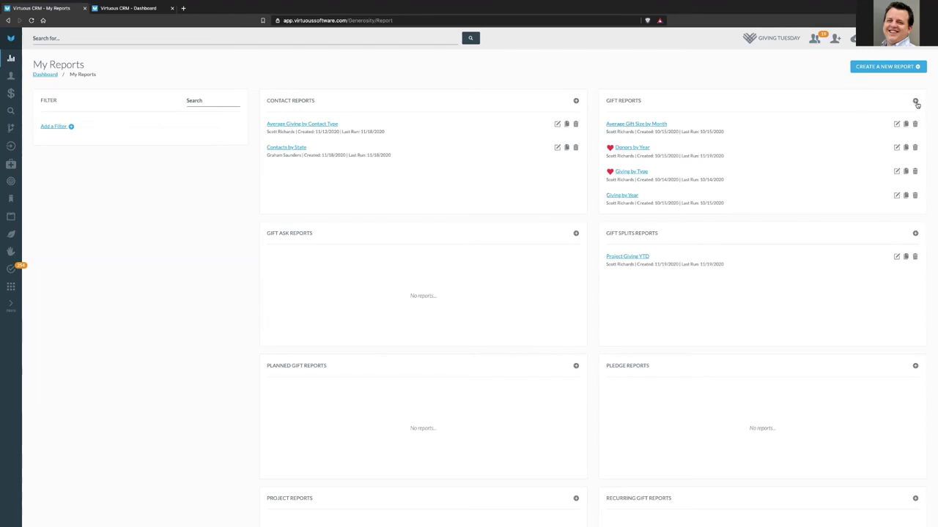
{"action": "left_click", "coordinate": [915, 101]}
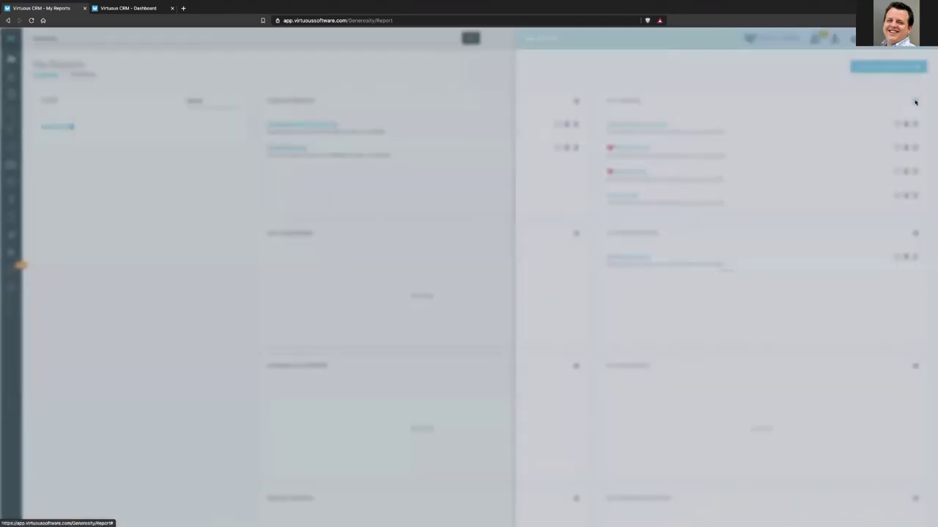
{"action": "left_click", "coordinate": [554, 331]}
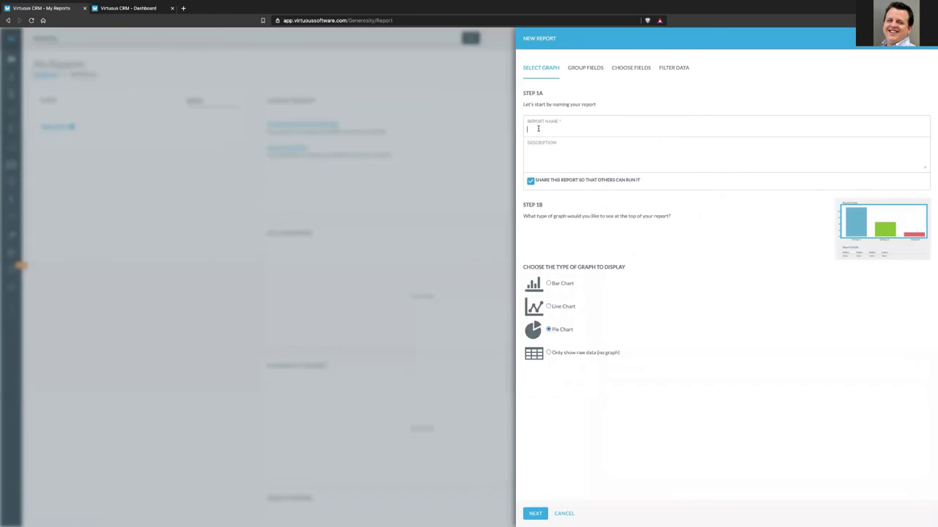
{"action": "type", "text": "Averaghe"}
{"action": "key", "text": "BackSpace"}
{"action": "key", "text": "BackSpace"}
{"action": "type", "text": "te"}
{"action": "left_click", "coordinate": [540, 514]}
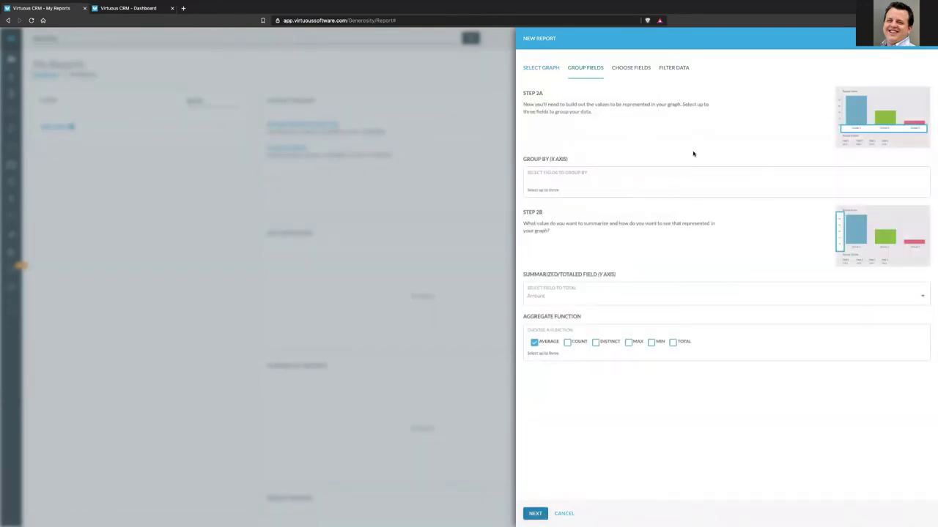
Step: Group the new gift report by State, keeping the average of Amount as the summarized value
{"action": "left_click", "coordinate": [558, 176]}
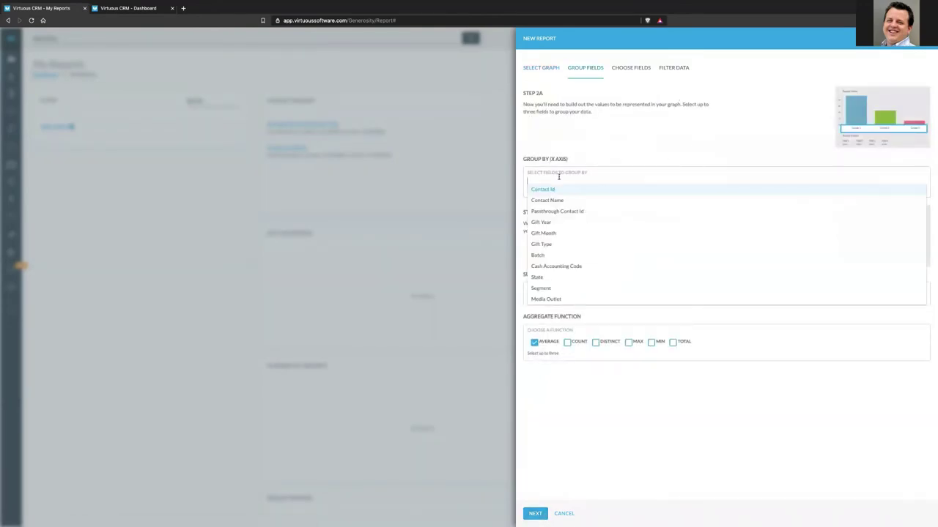
{"action": "left_click", "coordinate": [563, 139]}
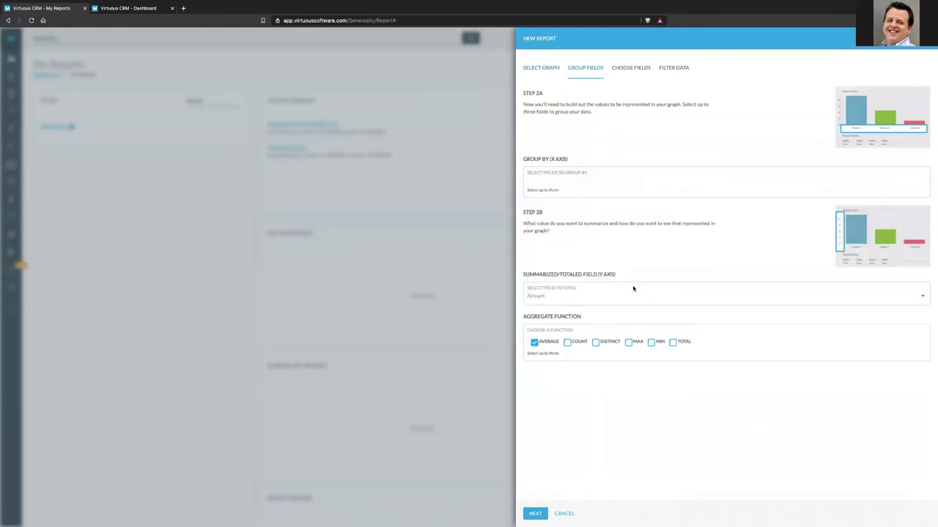
{"action": "left_click", "coordinate": [562, 181]}
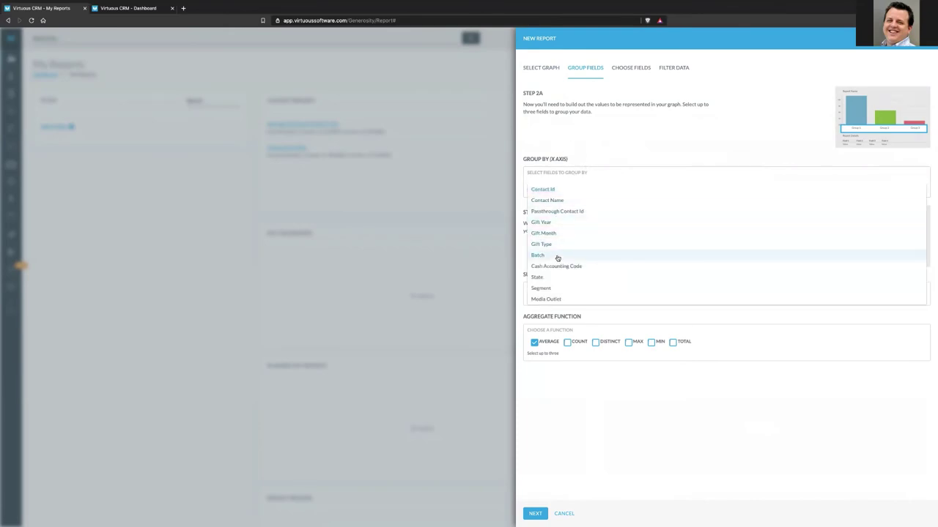
{"action": "left_click", "coordinate": [548, 277]}
{"action": "left_click", "coordinate": [570, 133]}
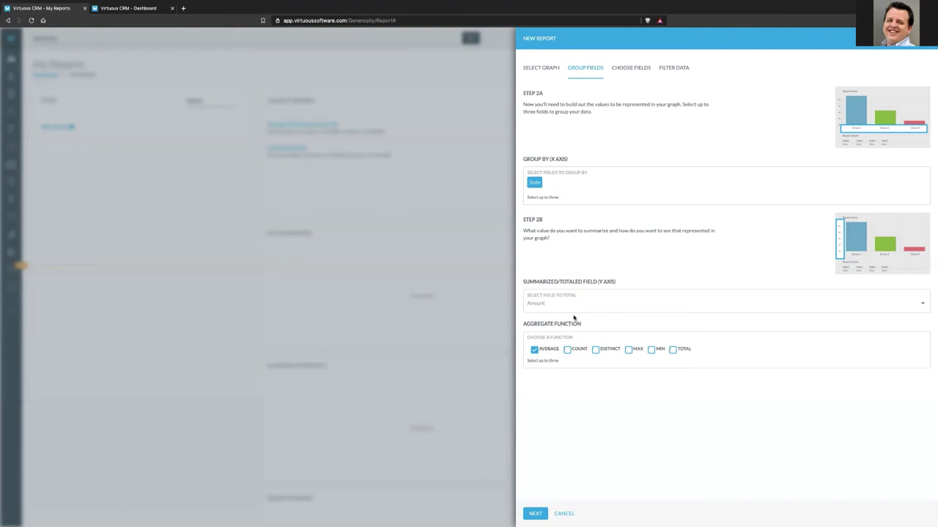
Step: Include Gift Id, Gift Date and Amount as the detail fields of the new gift report and continue to its data filters
{"action": "left_click", "coordinate": [535, 513]}
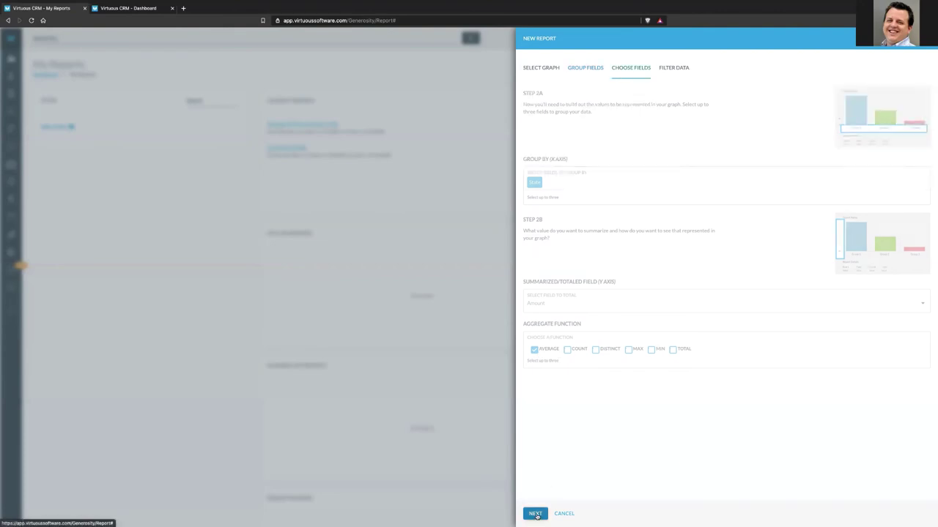
{"action": "left_click", "coordinate": [561, 182]}
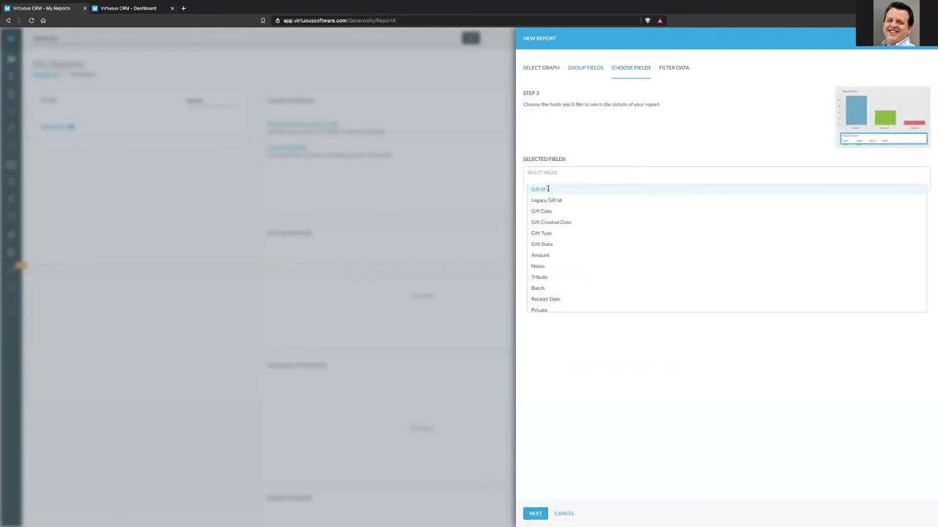
{"action": "left_click", "coordinate": [549, 192]}
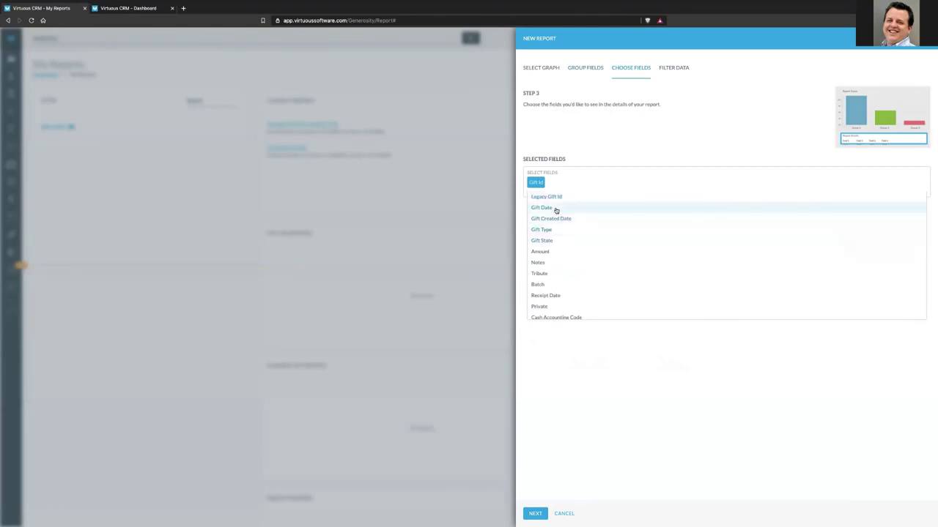
{"action": "left_click", "coordinate": [557, 209]}
{"action": "left_click", "coordinate": [552, 240]}
{"action": "left_click", "coordinate": [574, 382]}
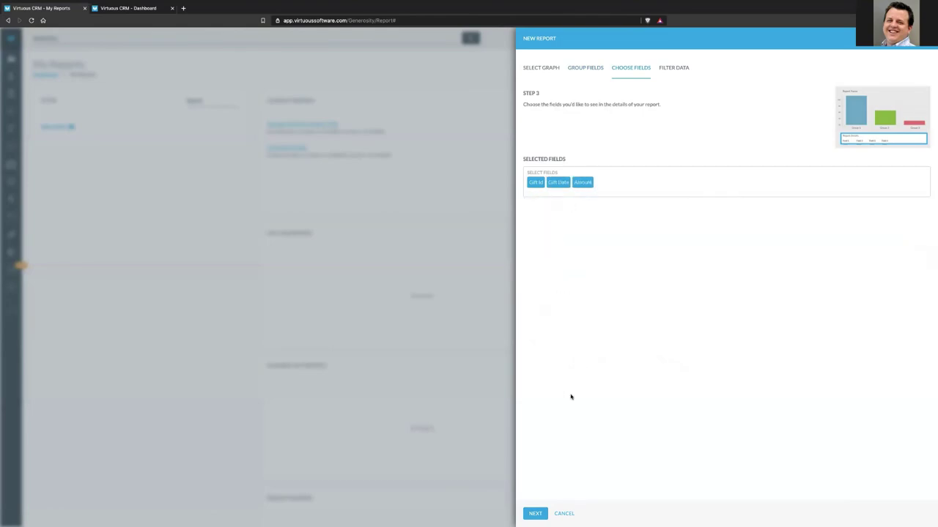
{"action": "left_click", "coordinate": [530, 516]}
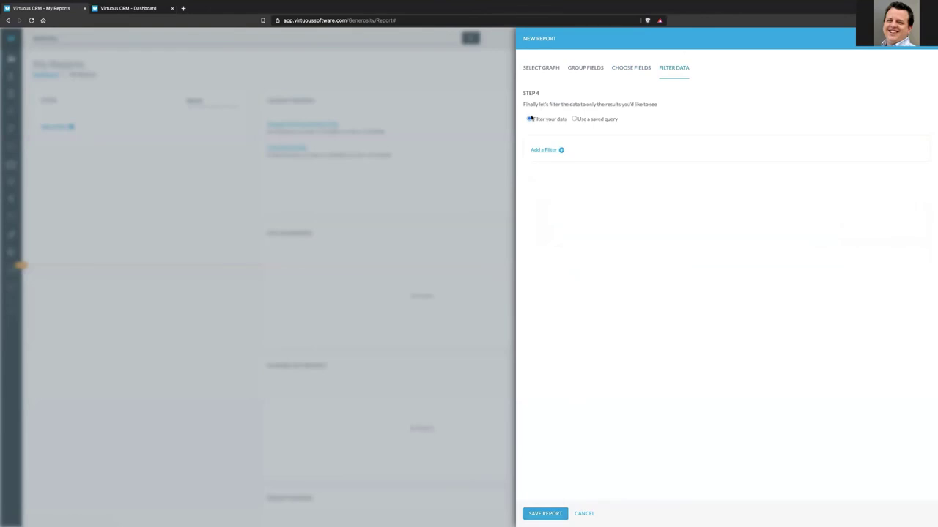
Step: Add a filter to the new report for Gift Date greater than or equal to 01/01/2020
{"action": "left_click", "coordinate": [540, 150]}
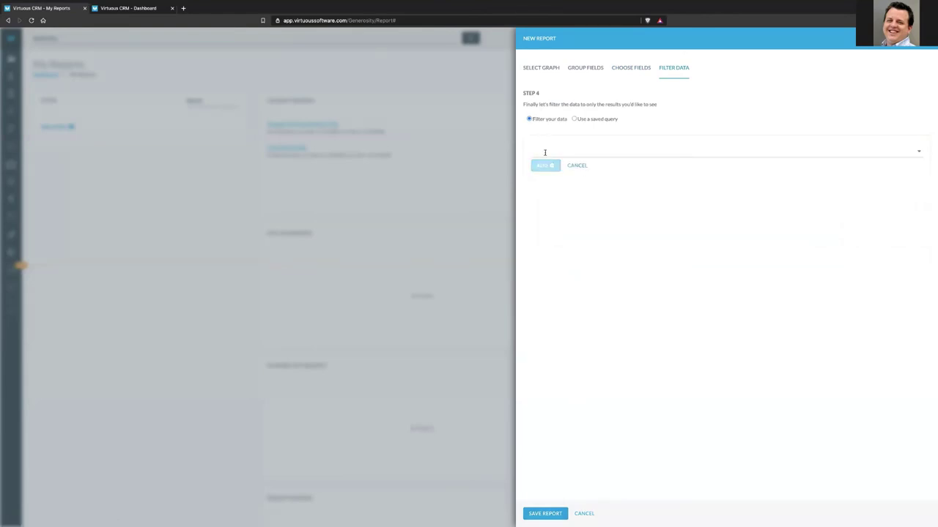
{"action": "left_click", "coordinate": [549, 153]}
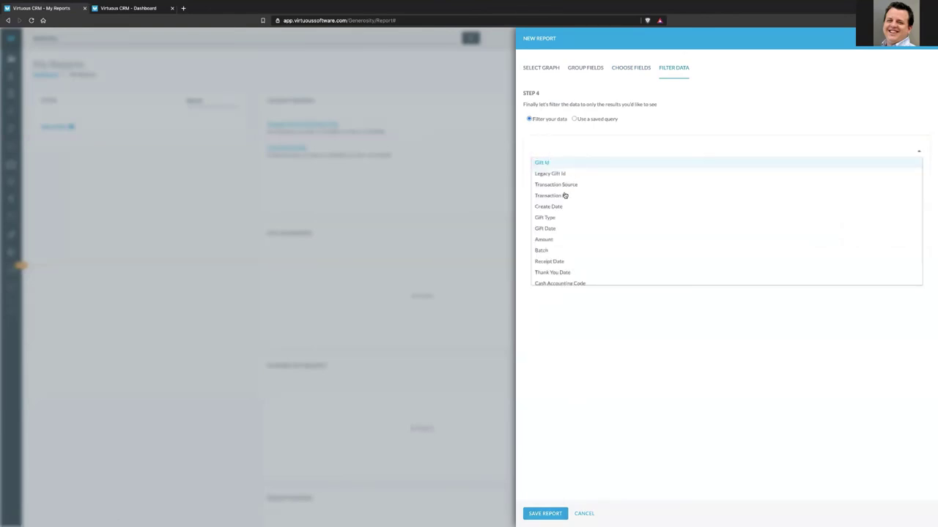
{"action": "left_click", "coordinate": [559, 229]}
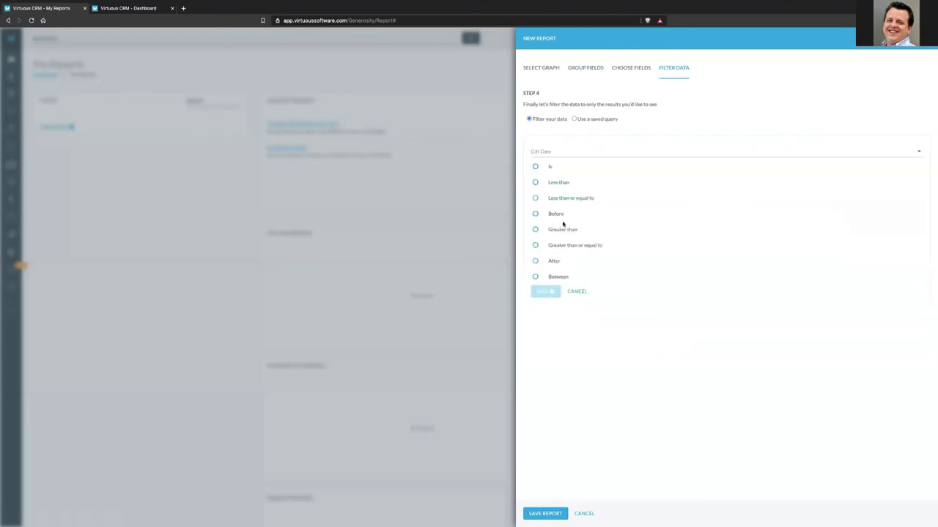
{"action": "left_click", "coordinate": [561, 246]}
{"action": "left_click", "coordinate": [570, 257]}
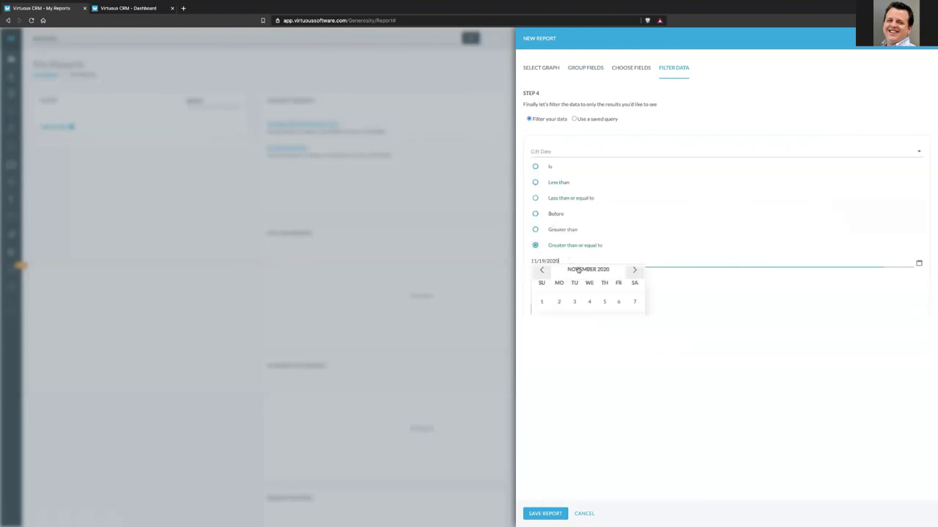
{"action": "left_click", "coordinate": [542, 271]}
{"action": "left_click", "coordinate": [542, 271]}
{"action": "left_click", "coordinate": [542, 271]}
{"action": "left_click", "coordinate": [542, 271]}
{"action": "left_click", "coordinate": [542, 271]}
{"action": "left_click", "coordinate": [542, 271]}
{"action": "left_click", "coordinate": [542, 271]}
{"action": "left_click", "coordinate": [542, 271]}
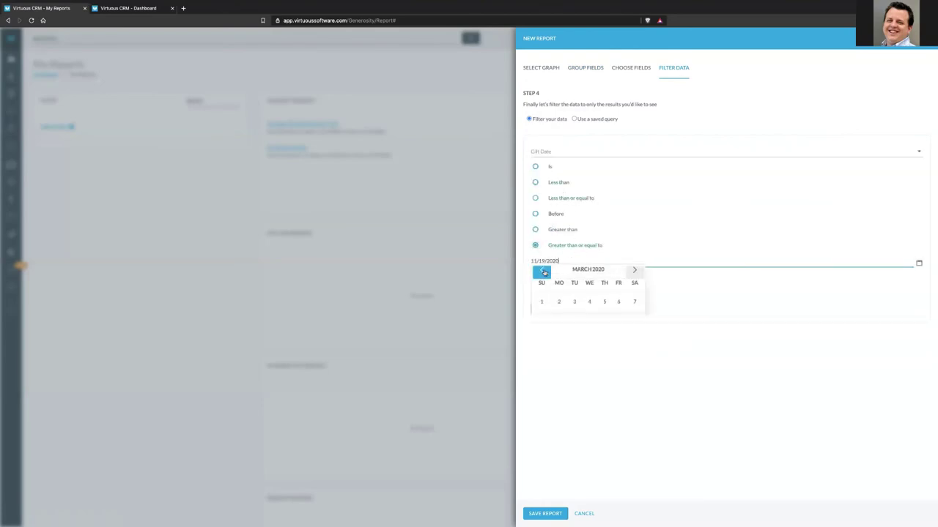
{"action": "left_click", "coordinate": [542, 271]}
{"action": "left_click", "coordinate": [542, 271]}
{"action": "left_click", "coordinate": [588, 301]}
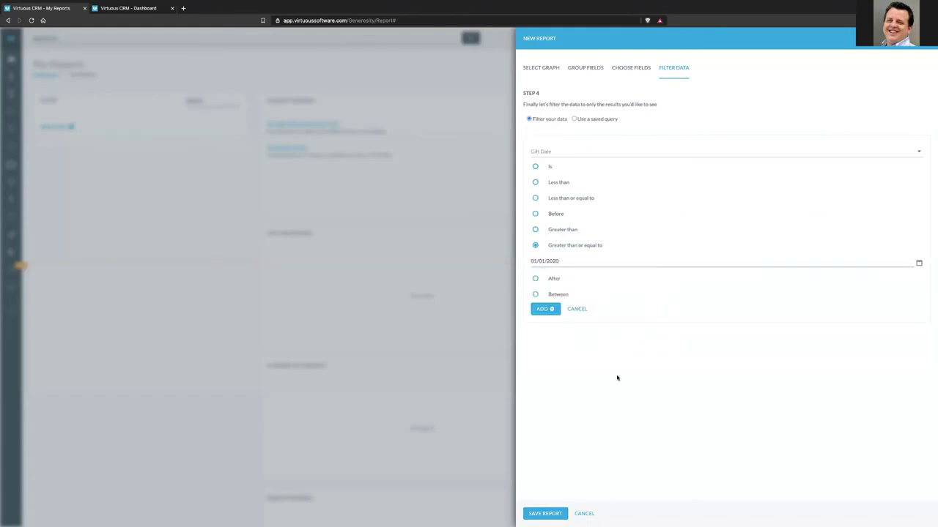
{"action": "left_click", "coordinate": [546, 310]}
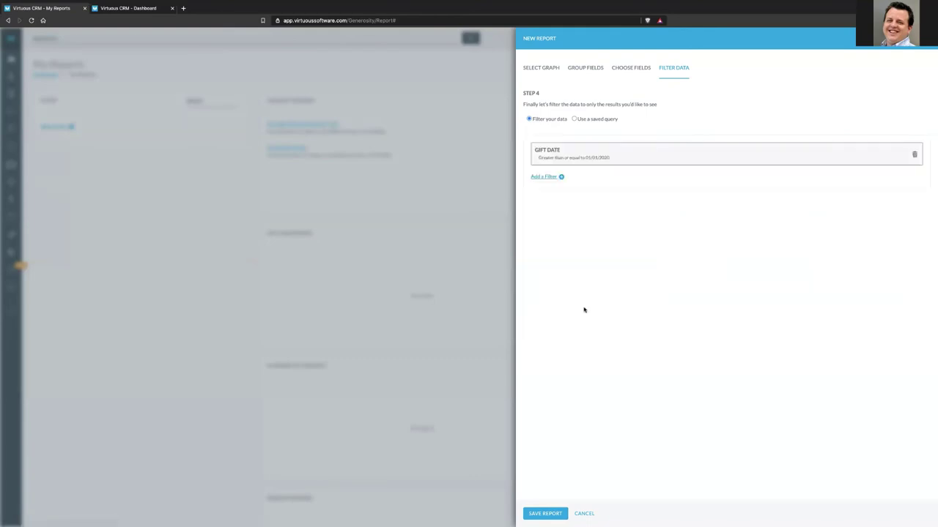
Step: Add a second filter for Amount greater than 0 and save the new gift report
{"action": "left_click", "coordinate": [544, 178]}
{"action": "left_click", "coordinate": [542, 180]}
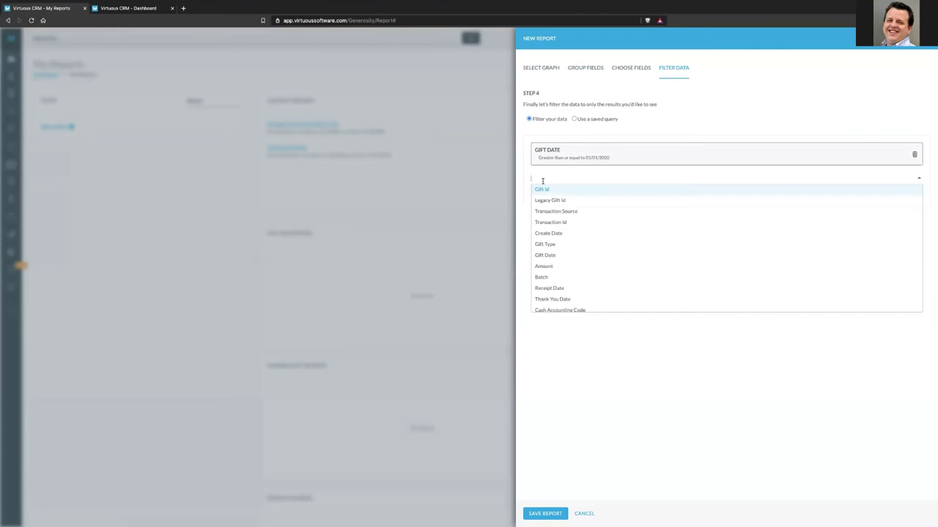
{"action": "left_click", "coordinate": [546, 266]}
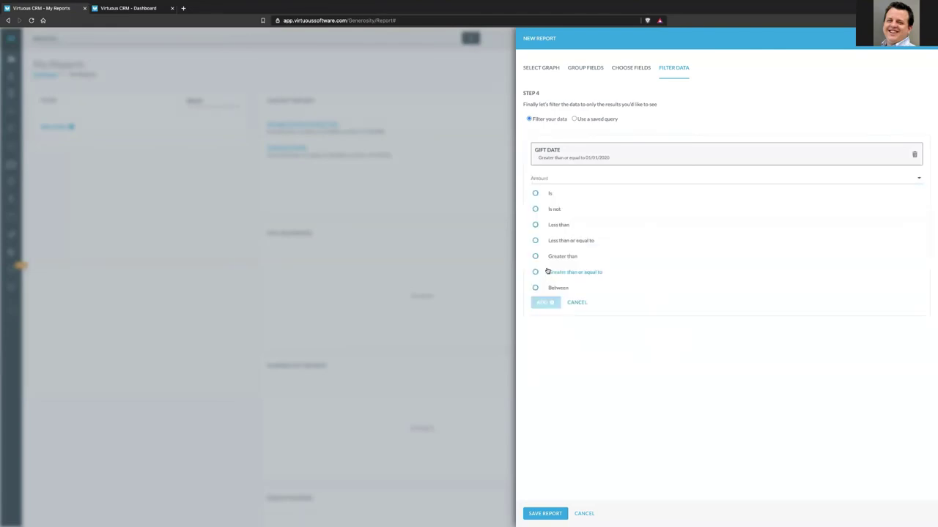
{"action": "left_click", "coordinate": [567, 258]}
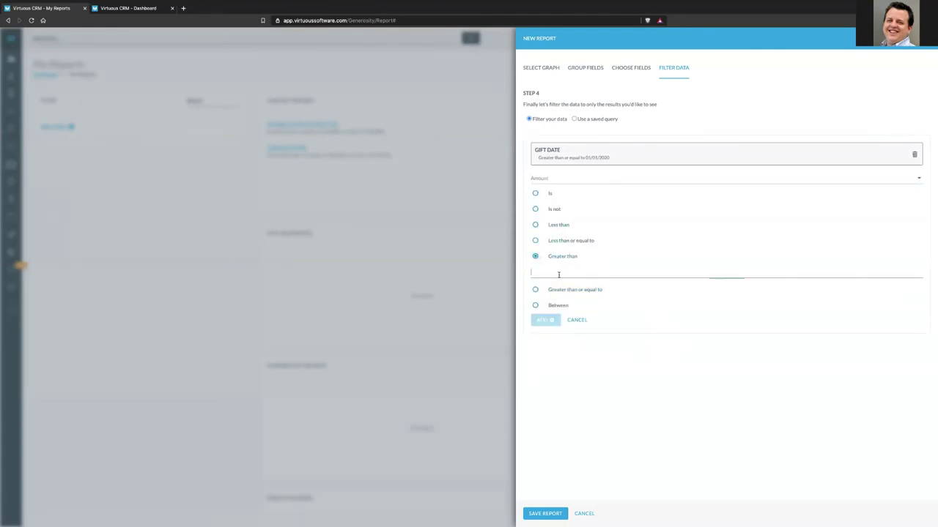
{"action": "type", "text": "0"}
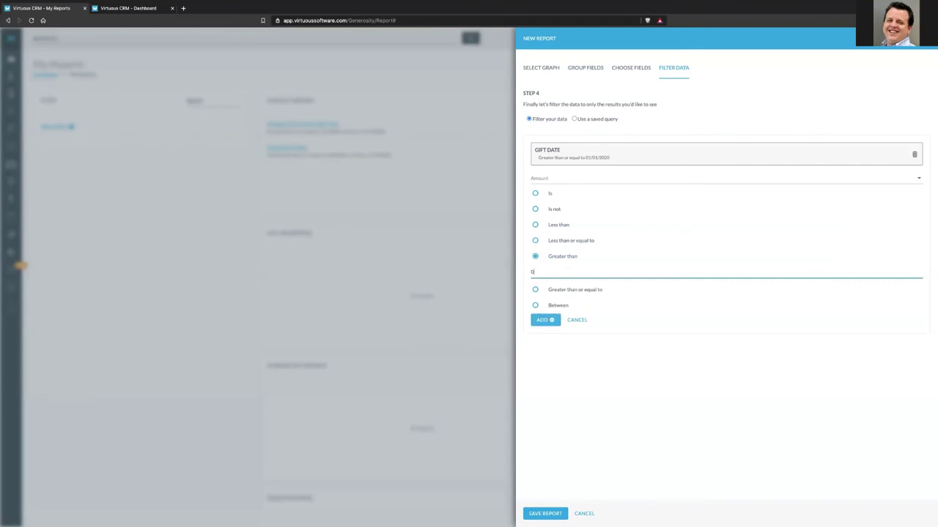
{"action": "left_click", "coordinate": [545, 322]}
{"action": "left_click", "coordinate": [546, 513]}
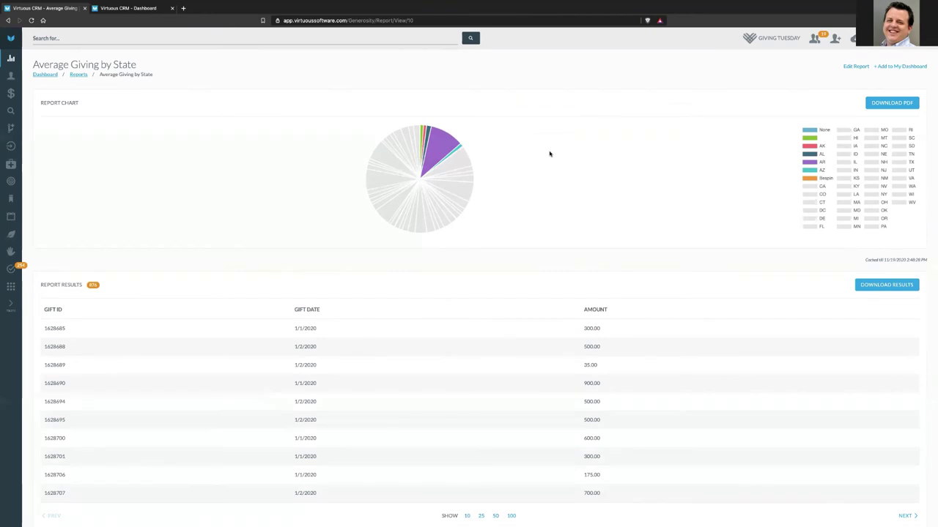
Step: From the report list, copy the Average Giving by Contact Type report as "Avg Giving by Type" without sharing it
{"action": "left_click", "coordinate": [79, 75]}
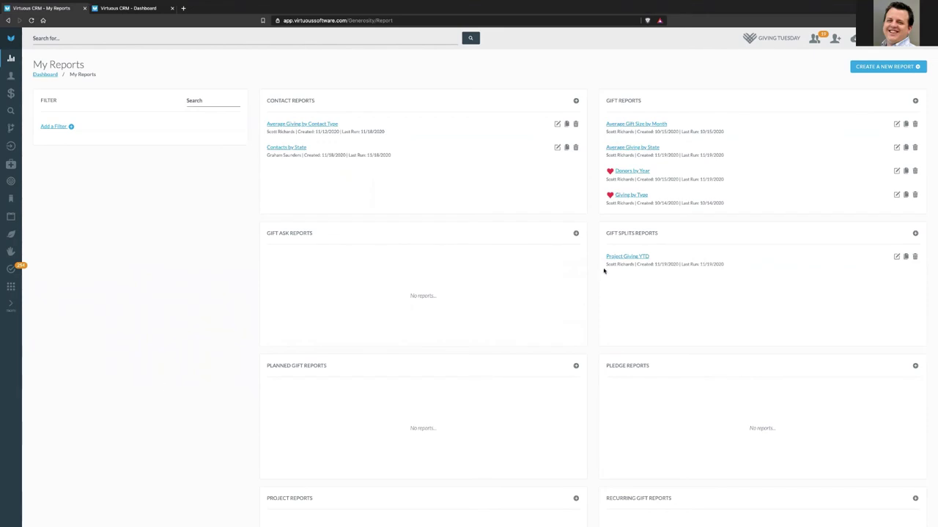
{"action": "left_click", "coordinate": [566, 123]}
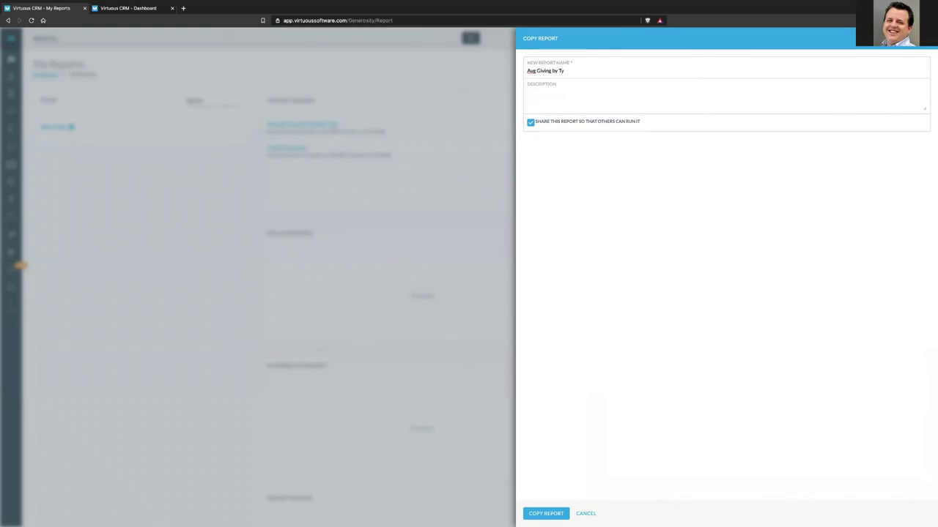
{"action": "left_click", "coordinate": [531, 123]}
{"action": "left_click", "coordinate": [559, 516]}
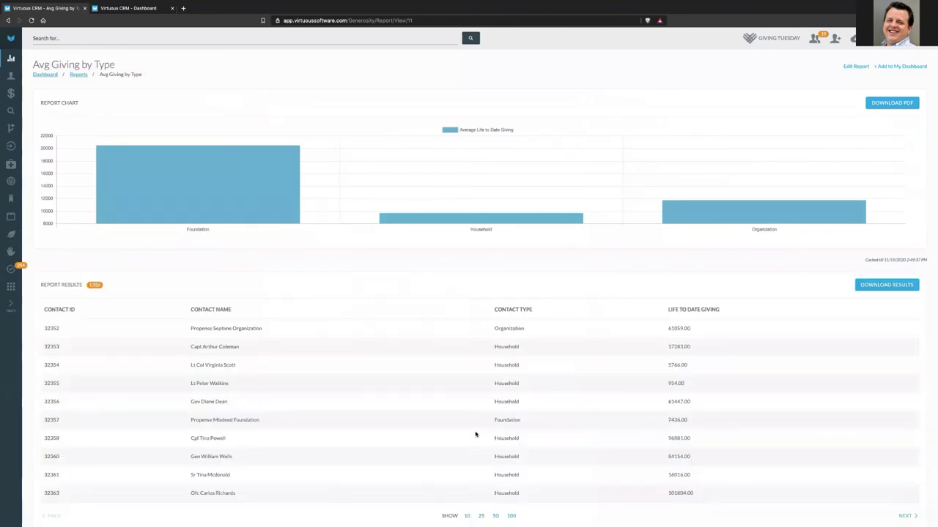
Step: Return to the report list and examine the entry for the copied report among the contact reports
{"action": "left_click", "coordinate": [78, 73]}
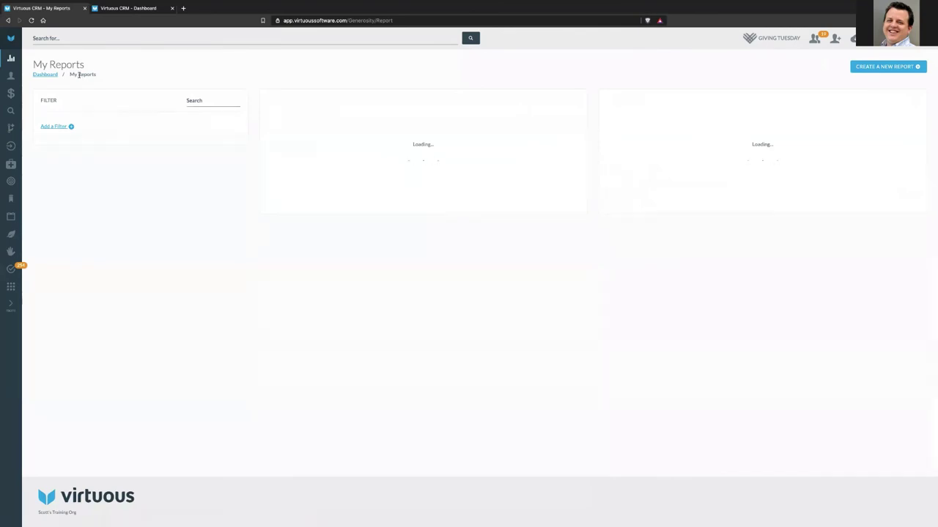
{"action": "scroll", "coordinate": [79, 74], "scroll_direction": "down", "scroll_amount": 1}
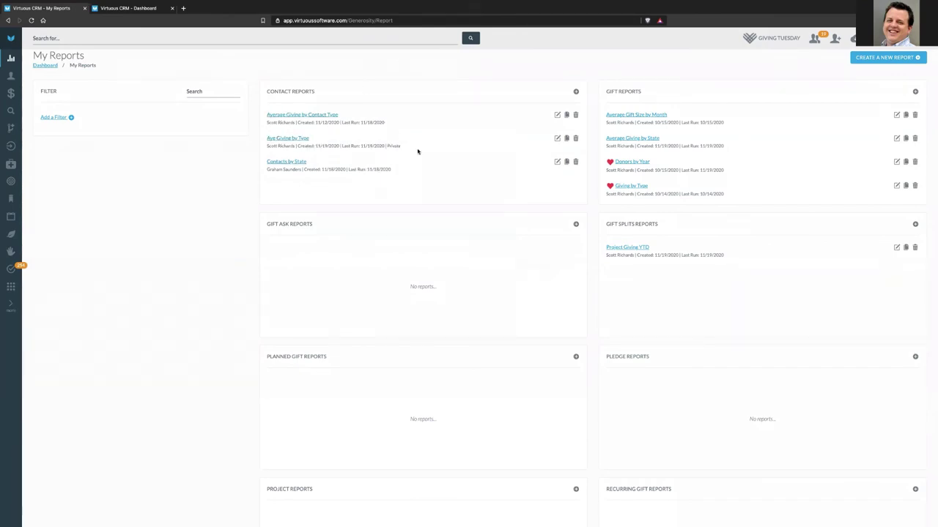
{"action": "mouse_move", "coordinate": [396, 143]}
{"action": "left_mouse_down"}
{"action": "mouse_move", "coordinate": [385, 138]}
{"action": "mouse_move", "coordinate": [398, 153]}
{"action": "mouse_move", "coordinate": [407, 140]}
{"action": "mouse_move", "coordinate": [387, 139]}
{"action": "left_mouse_up"}
{"action": "scroll", "coordinate": [398, 330], "scroll_direction": "down", "scroll_amount": 1}
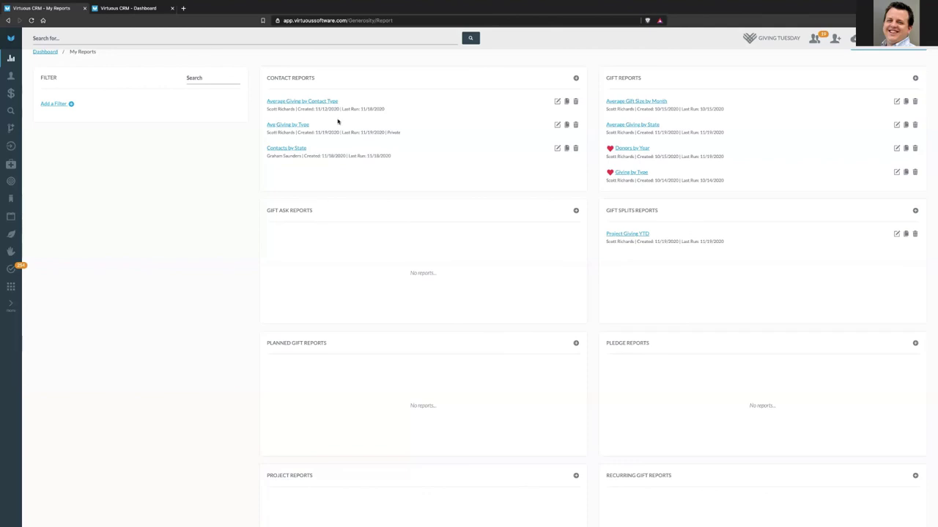
{"action": "scroll", "coordinate": [212, 160], "scroll_direction": "up", "scroll_amount": 2}
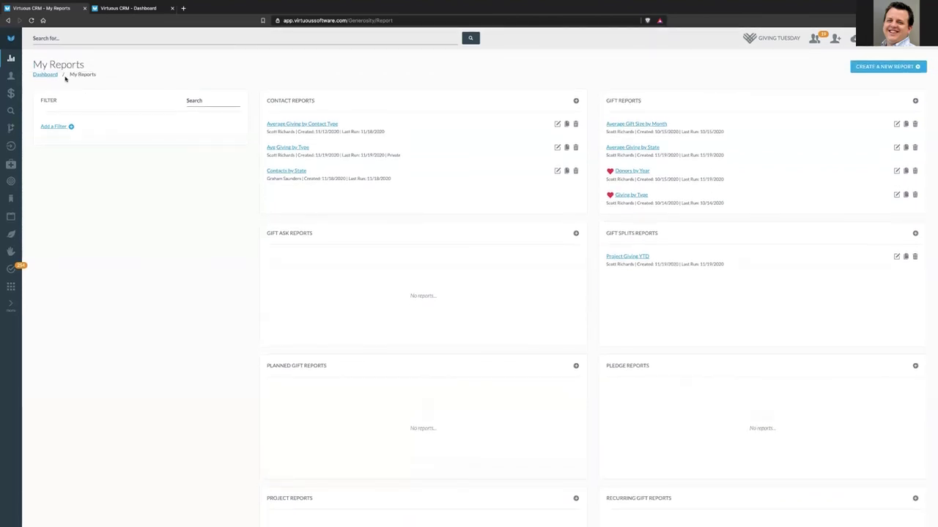
Step: Switch to the CRM dashboard and open the Real Time Giving standard report's run options
{"action": "left_click", "coordinate": [129, 8]}
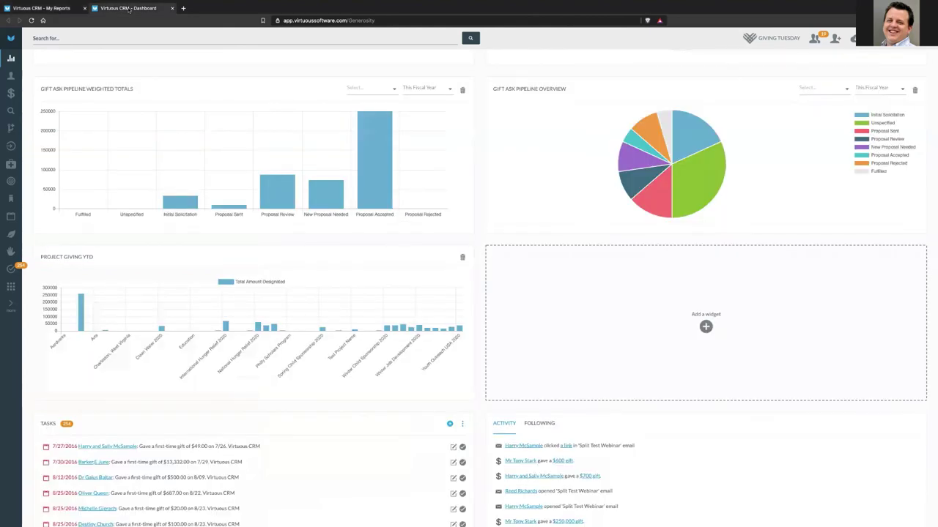
{"action": "scroll", "coordinate": [532, 128], "scroll_direction": "up", "scroll_amount": 3}
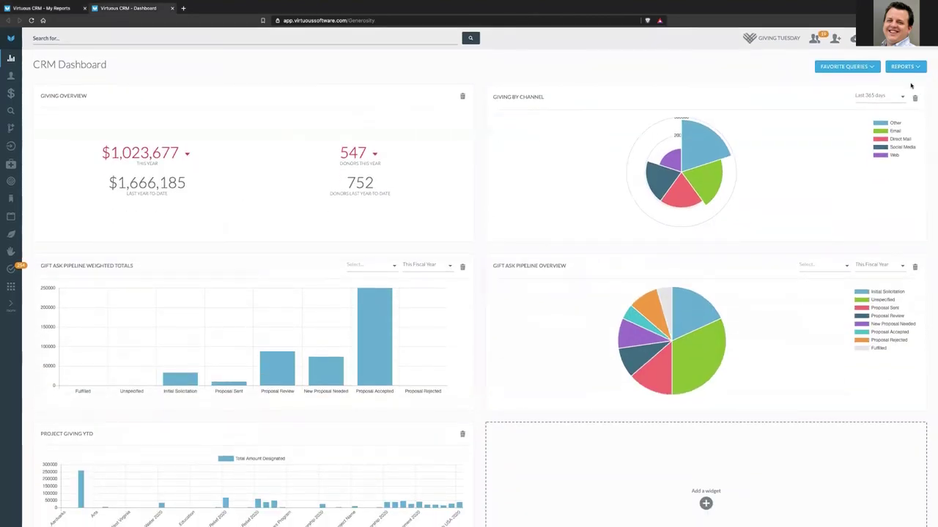
{"action": "left_click", "coordinate": [905, 68]}
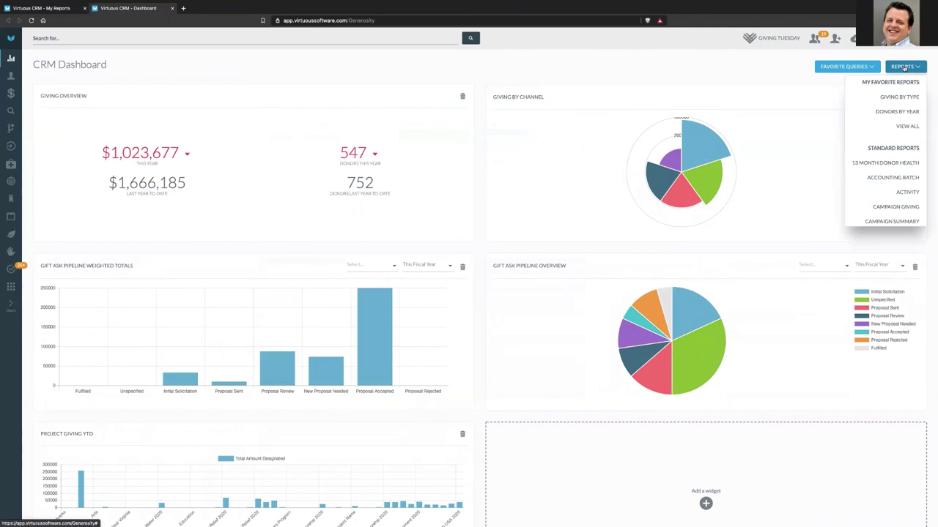
{"action": "scroll", "coordinate": [906, 173], "scroll_direction": "down", "scroll_amount": 5}
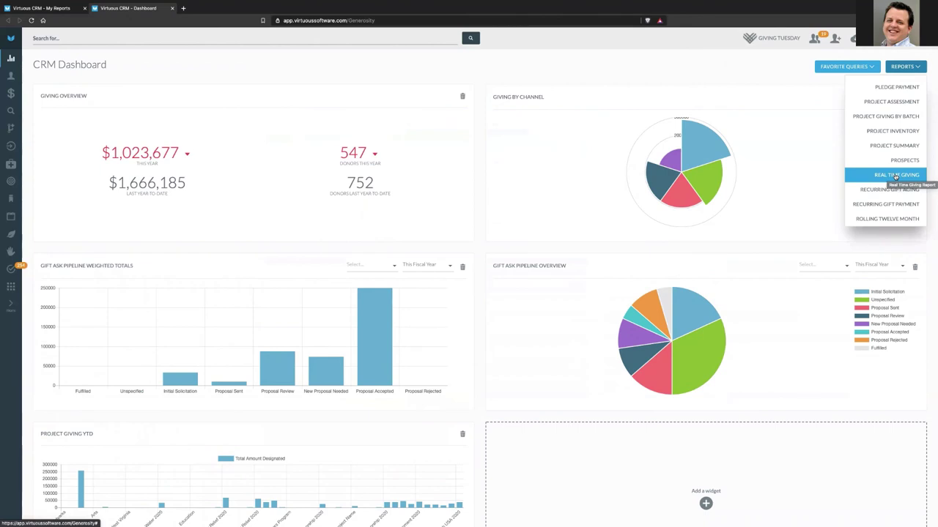
{"action": "left_click", "coordinate": [895, 176]}
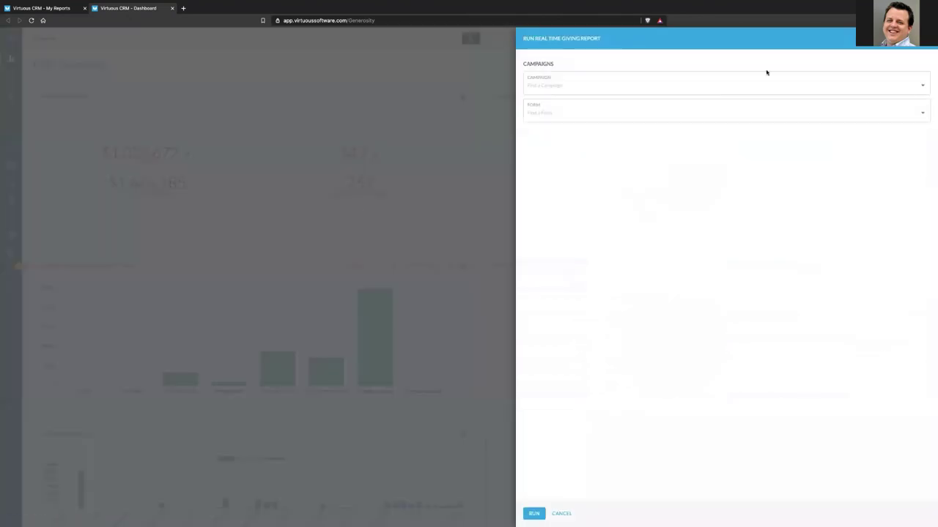
Step: Check the available campaigns and forms, run the Real Time Giving report without selecting either, and review its gift and pledge sections
{"action": "left_click", "coordinate": [546, 86]}
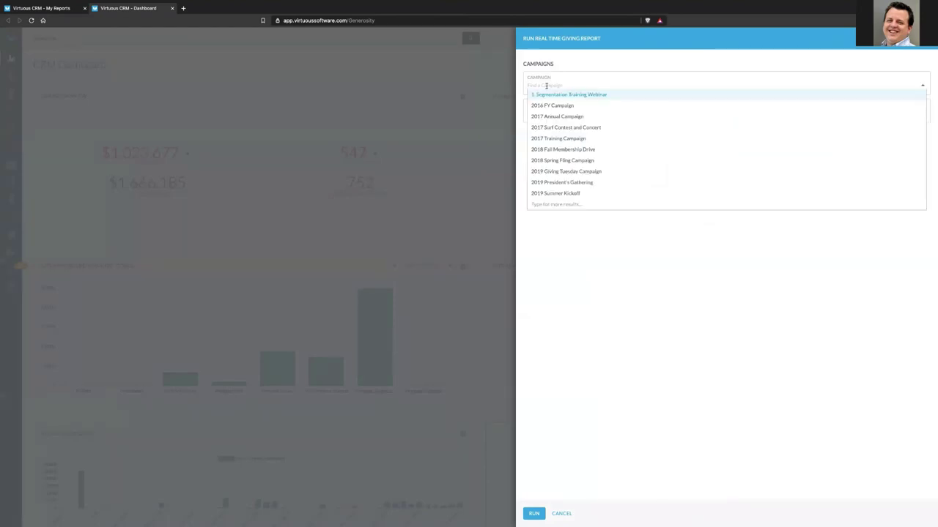
{"action": "left_click", "coordinate": [649, 215]}
{"action": "left_click", "coordinate": [550, 112]}
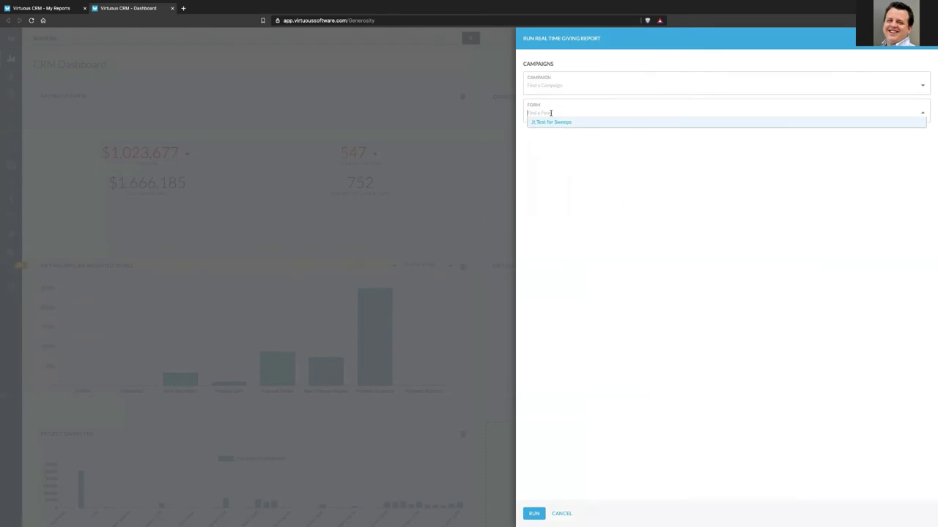
{"action": "left_click", "coordinate": [582, 179]}
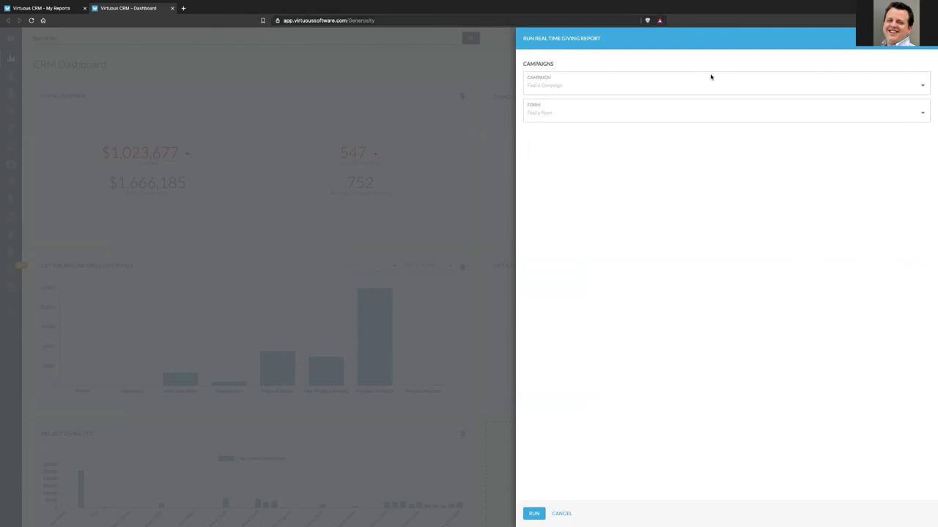
{"action": "left_click", "coordinate": [534, 514]}
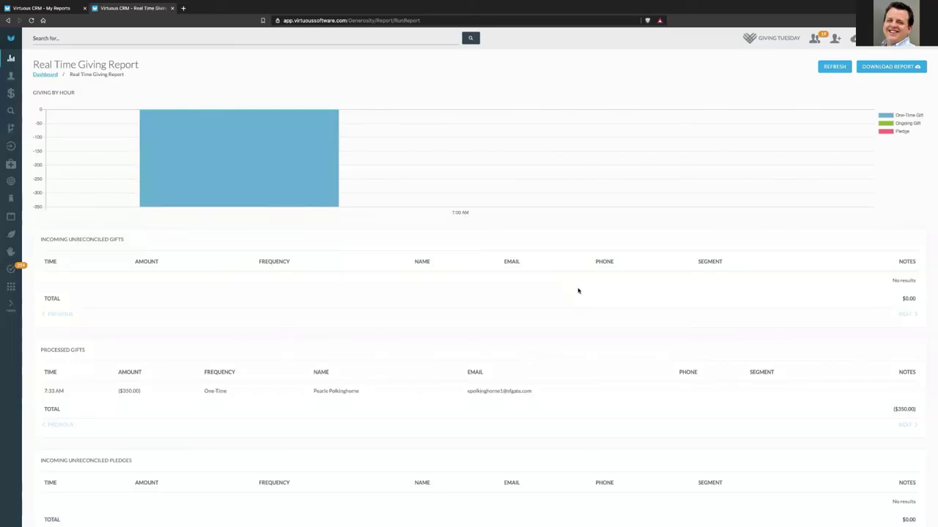
{"action": "scroll", "coordinate": [411, 315], "scroll_direction": "down", "scroll_amount": 3}
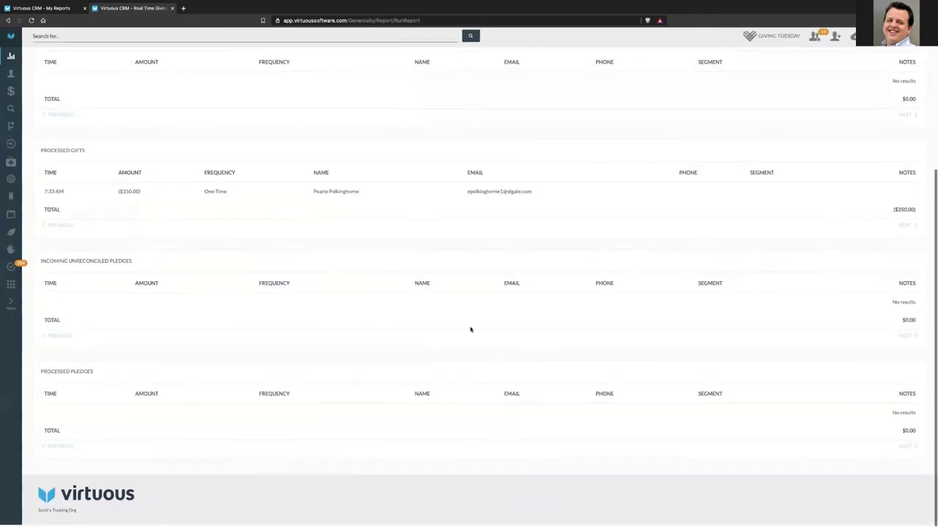
{"action": "scroll", "coordinate": [423, 270], "scroll_direction": "up", "scroll_amount": 5}
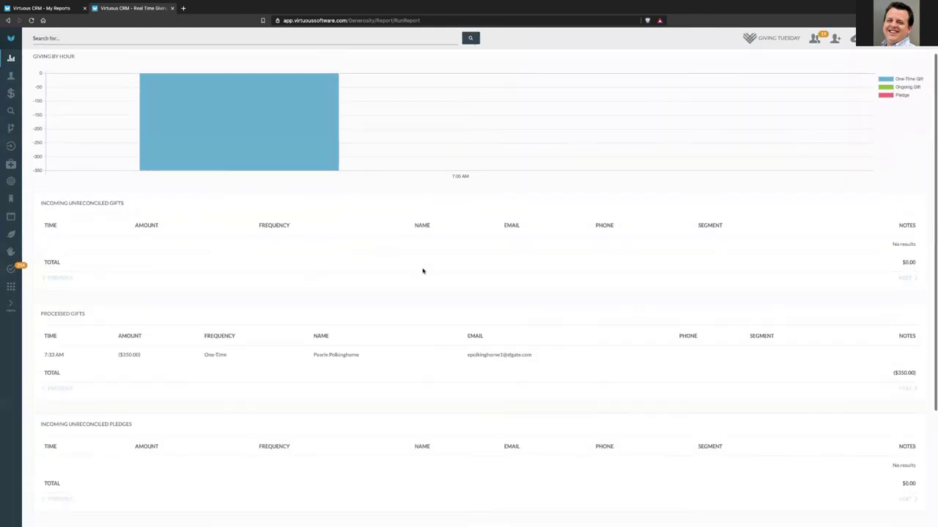
Step: Examine the Real Time Giving report's hourly giving chart and its incoming unreconciled and processed gift and pledge sections
{"action": "scroll", "coordinate": [433, 280], "scroll_direction": "down", "scroll_amount": 1}
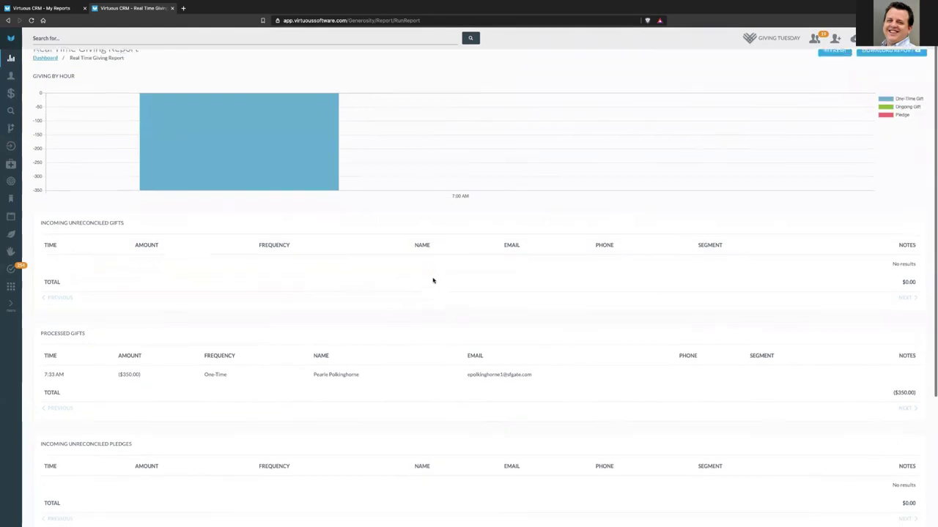
{"action": "mouse_move", "coordinate": [105, 115]}
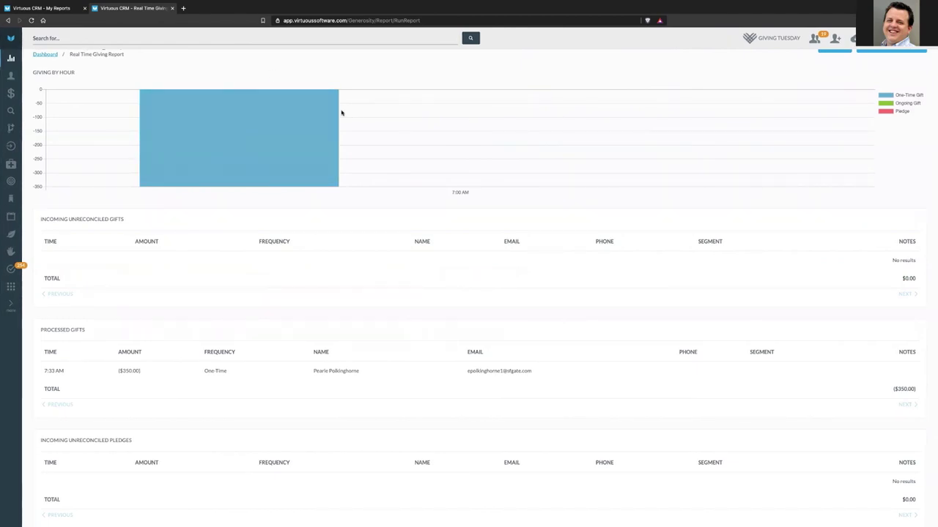
{"action": "scroll", "coordinate": [347, 176], "scroll_direction": "up", "scroll_amount": 1}
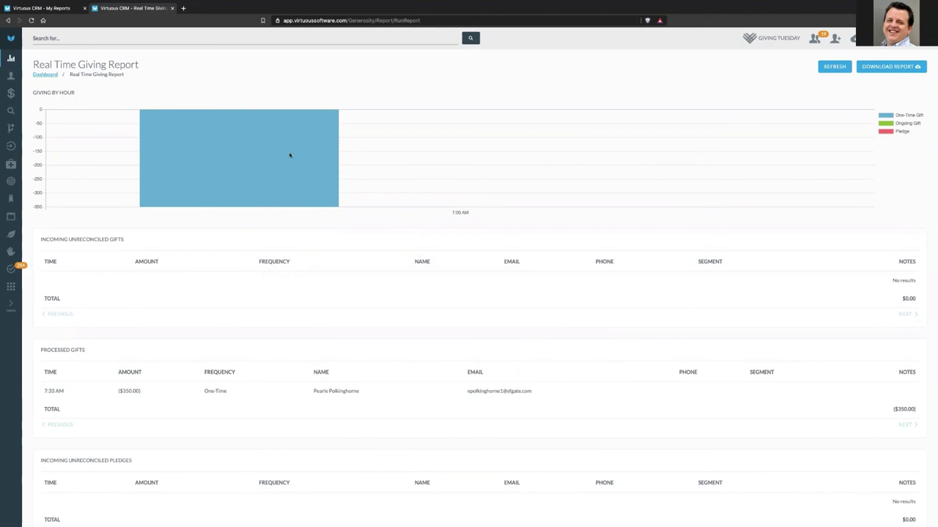
{"action": "scroll", "coordinate": [432, 220], "scroll_direction": "down", "scroll_amount": 4}
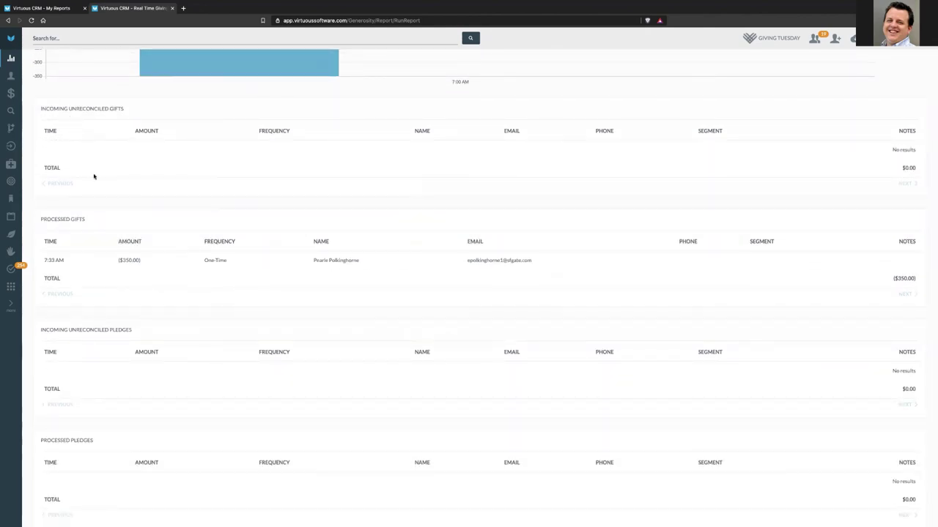
{"action": "scroll", "coordinate": [184, 230], "scroll_direction": "down", "scroll_amount": 2}
{"action": "scroll", "coordinate": [178, 226], "scroll_direction": "up", "scroll_amount": 6}
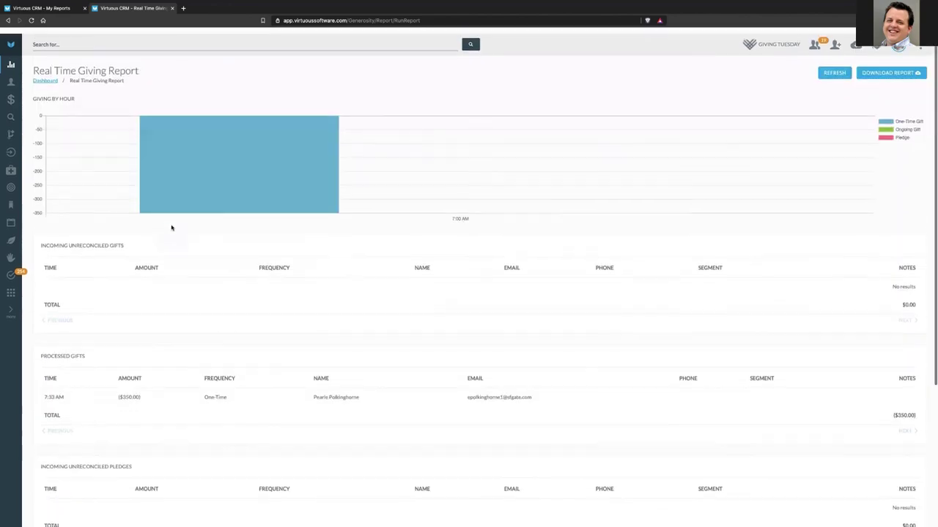
{"action": "left_click_drag", "start_coordinate": [69, 239], "coordinate": [111, 240]}
{"action": "left_click", "coordinate": [157, 236]}
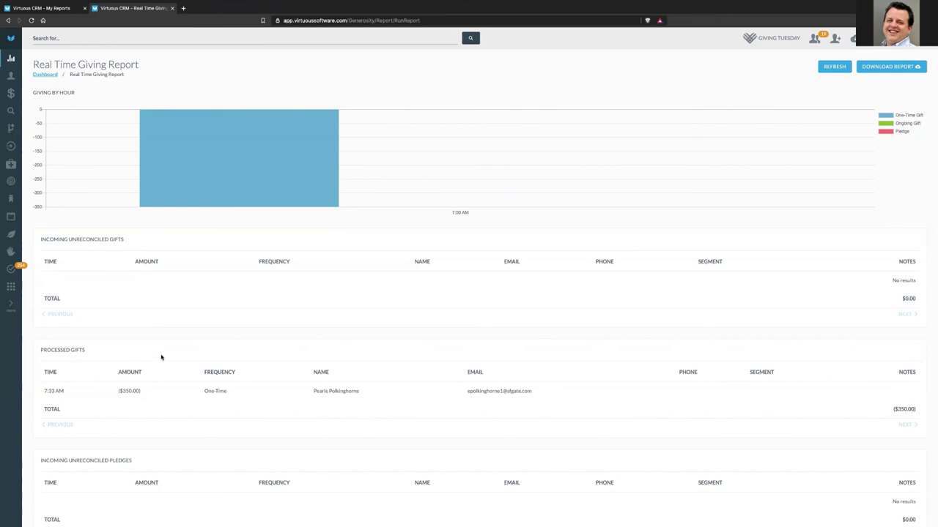
{"action": "scroll", "coordinate": [161, 358], "scroll_direction": "down", "scroll_amount": 2}
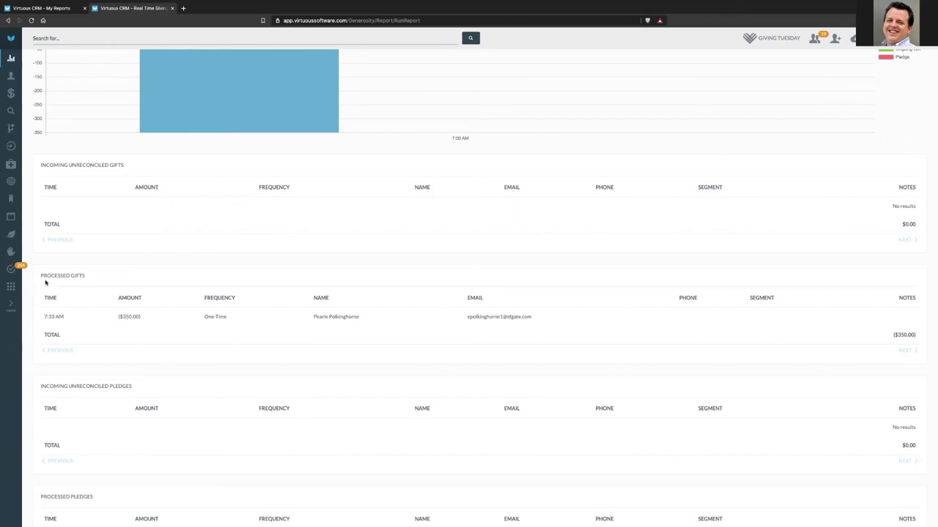
{"action": "left_click_drag", "start_coordinate": [38, 275], "coordinate": [122, 280]}
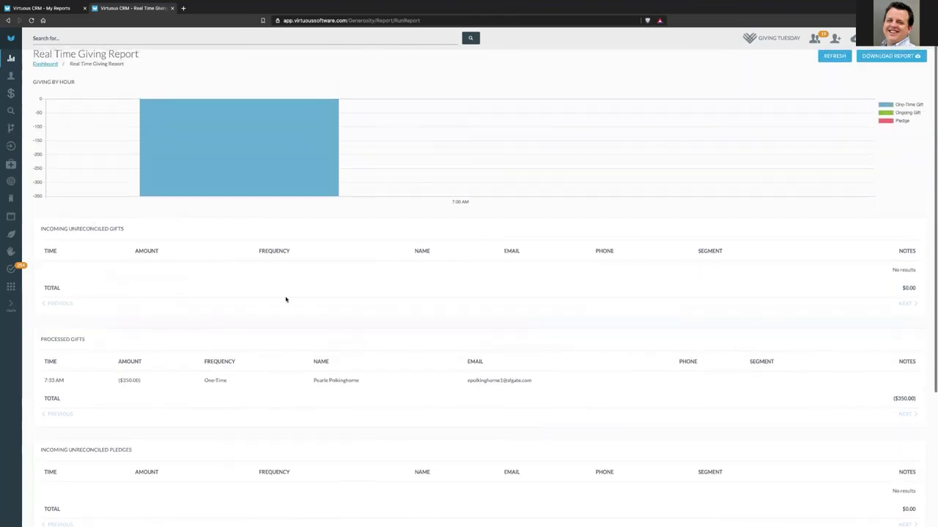
{"action": "scroll", "coordinate": [286, 299], "scroll_direction": "down", "scroll_amount": 5}
{"action": "scroll", "coordinate": [241, 257], "scroll_direction": "up", "scroll_amount": 3}
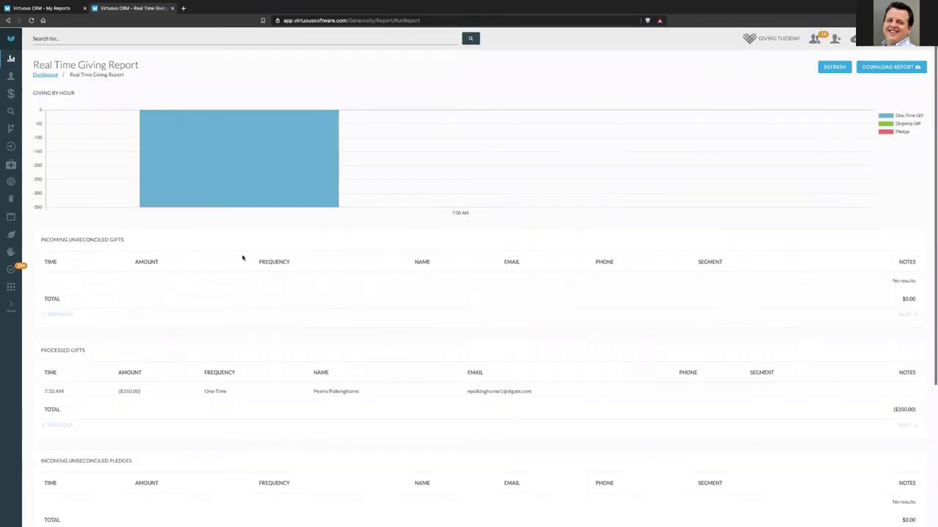
Step: Return to the CRM dashboard and look through the Giving Tuesday resource links, including the Virtuous community Slack workspace invitation, without opening any
{"action": "left_click", "coordinate": [45, 74]}
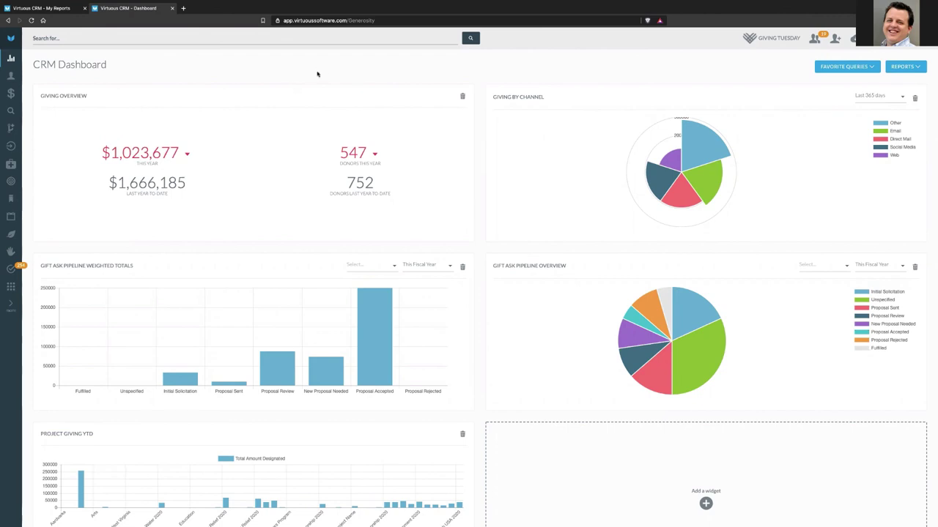
{"action": "left_click", "coordinate": [766, 39]}
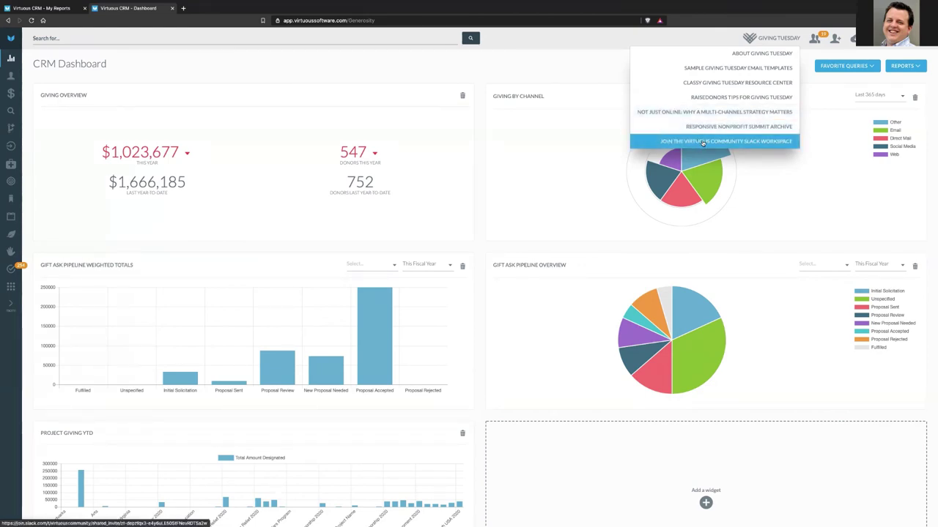
{"action": "left_click", "coordinate": [568, 64]}
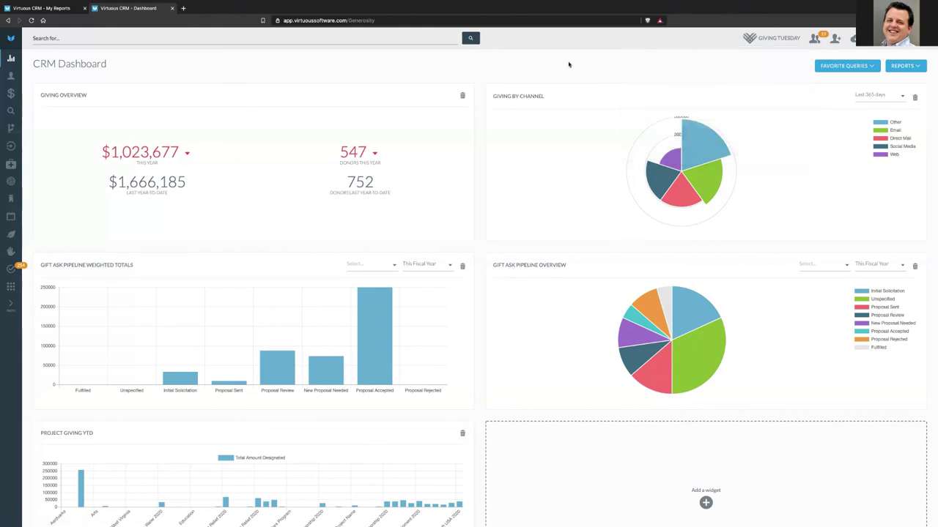